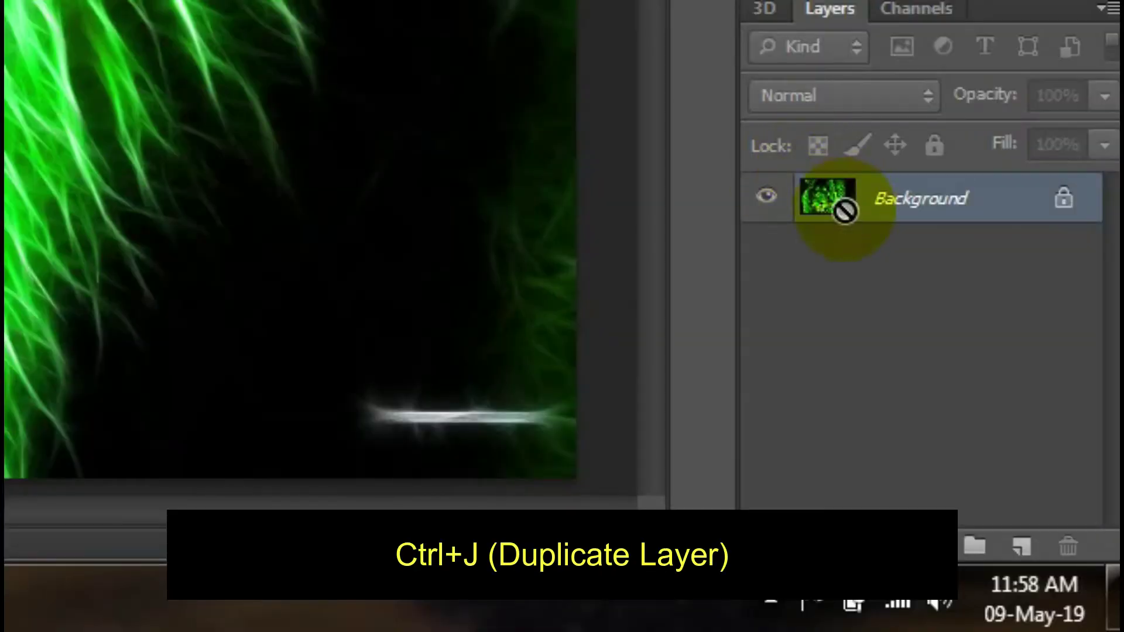
Step: Duplicate the lion photo to Layer 1, hide Background, and restrict Layer 1's blending to G and B channels
key(ctrl+j)
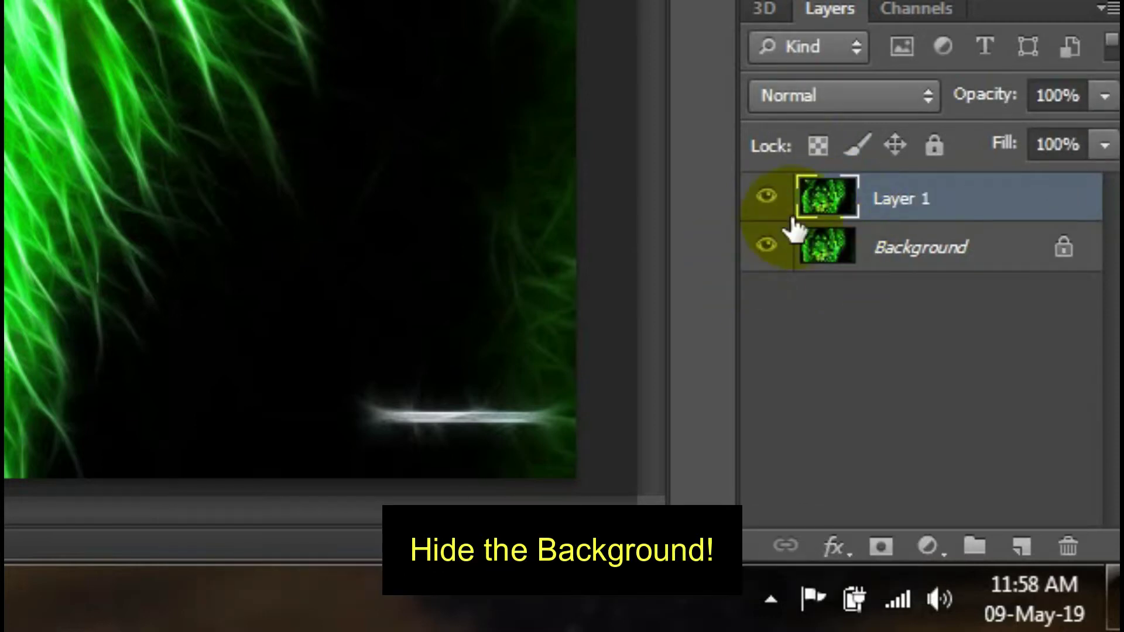
click(768, 247)
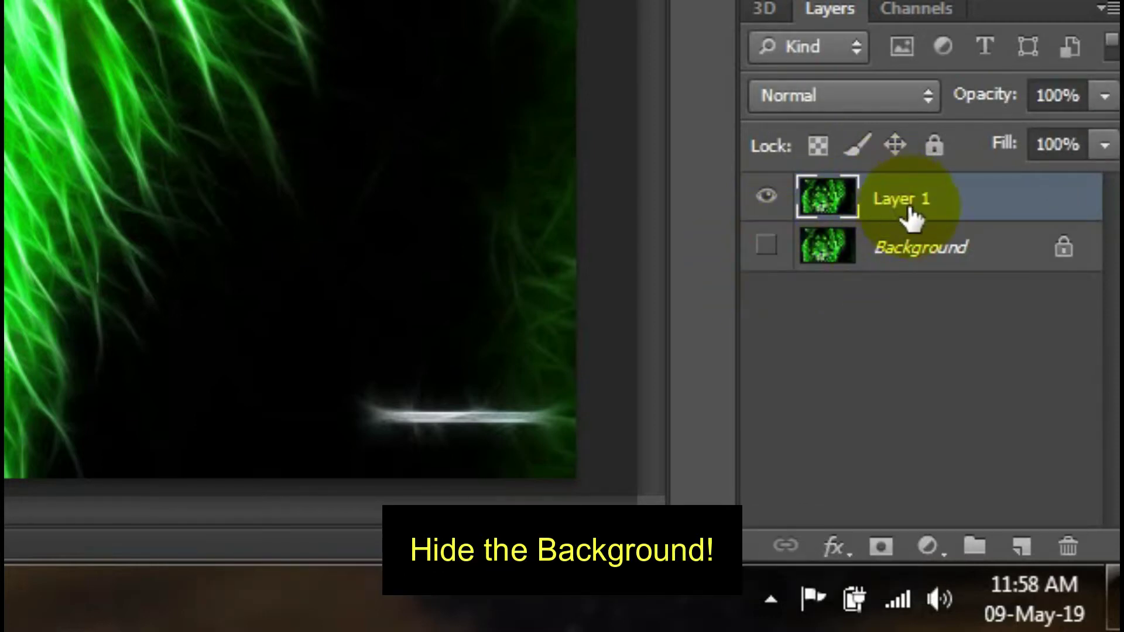
click(836, 547)
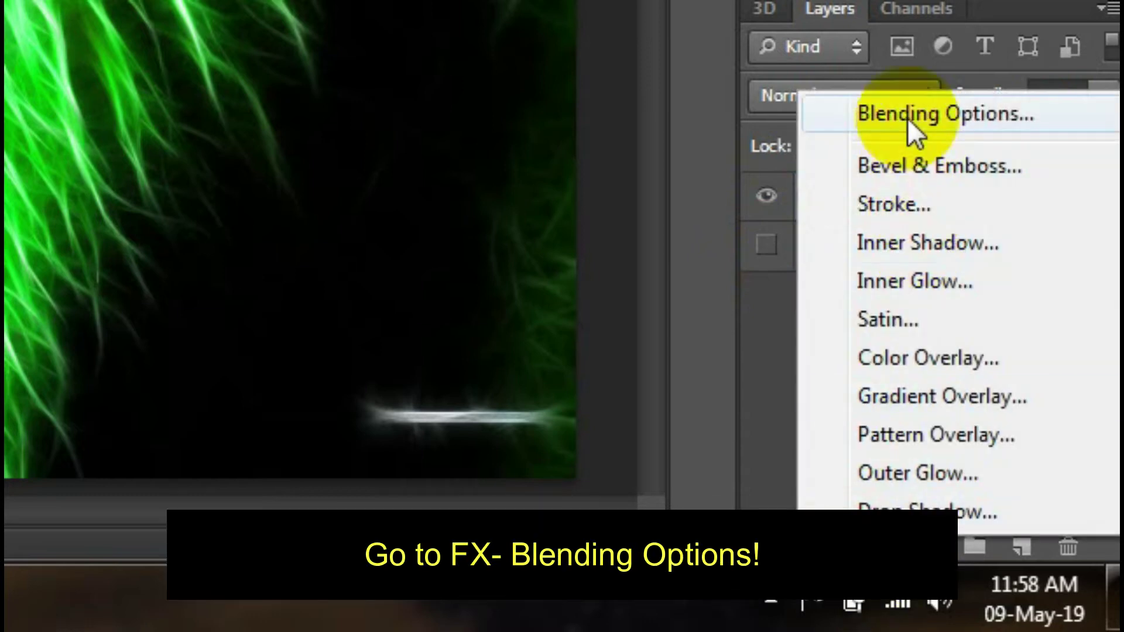
click(907, 115)
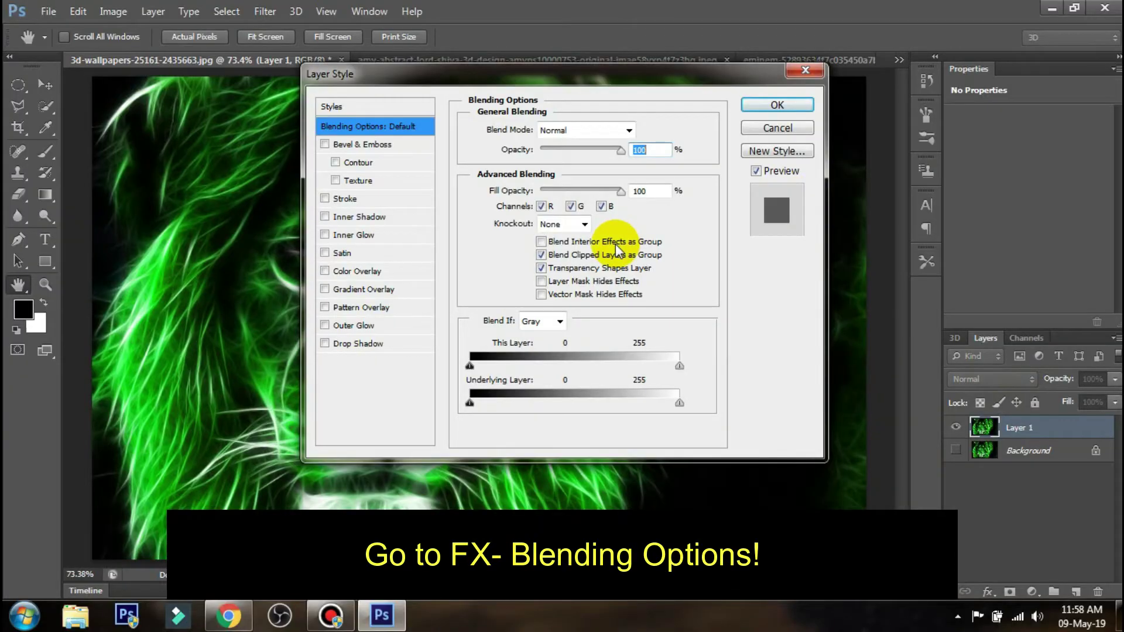
click(570, 206)
click(601, 206)
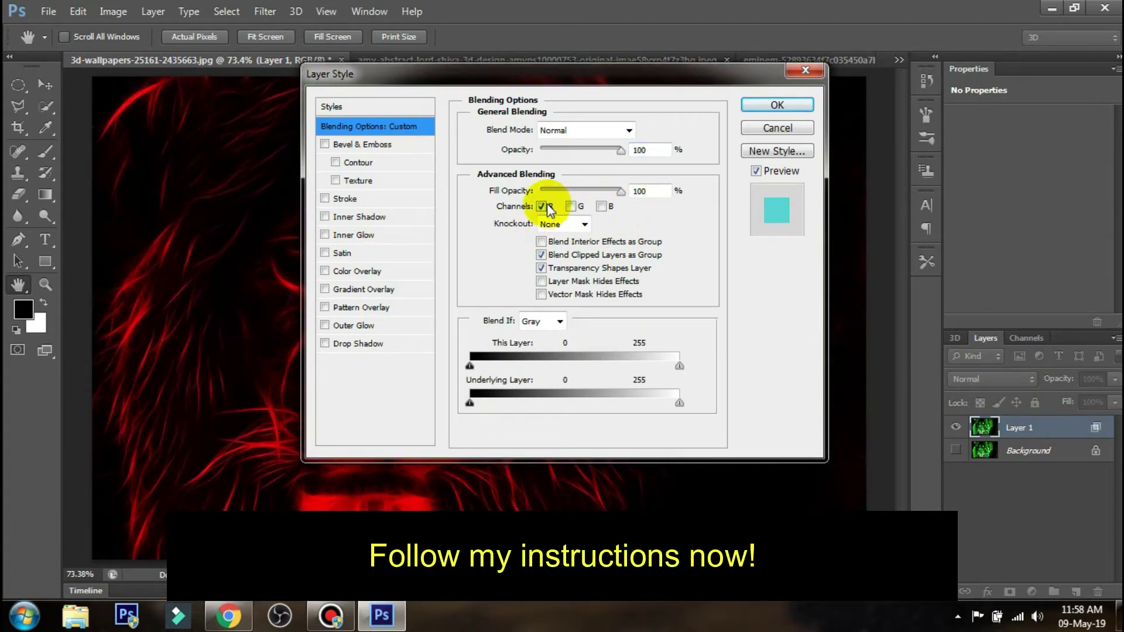
click(541, 206)
click(570, 206)
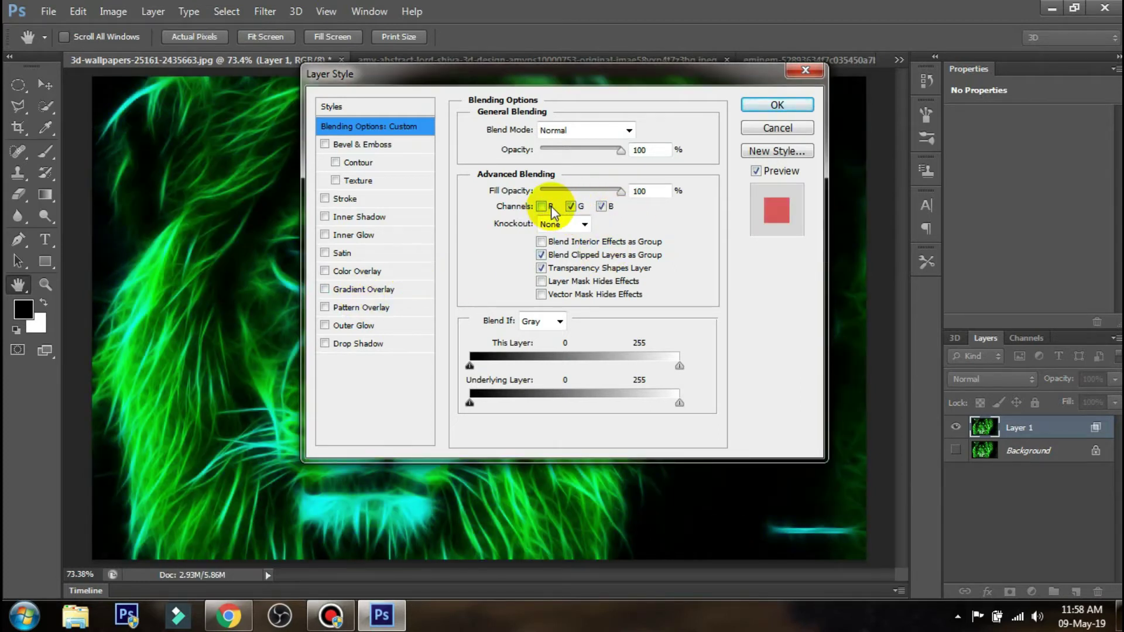
click(782, 106)
key(v)
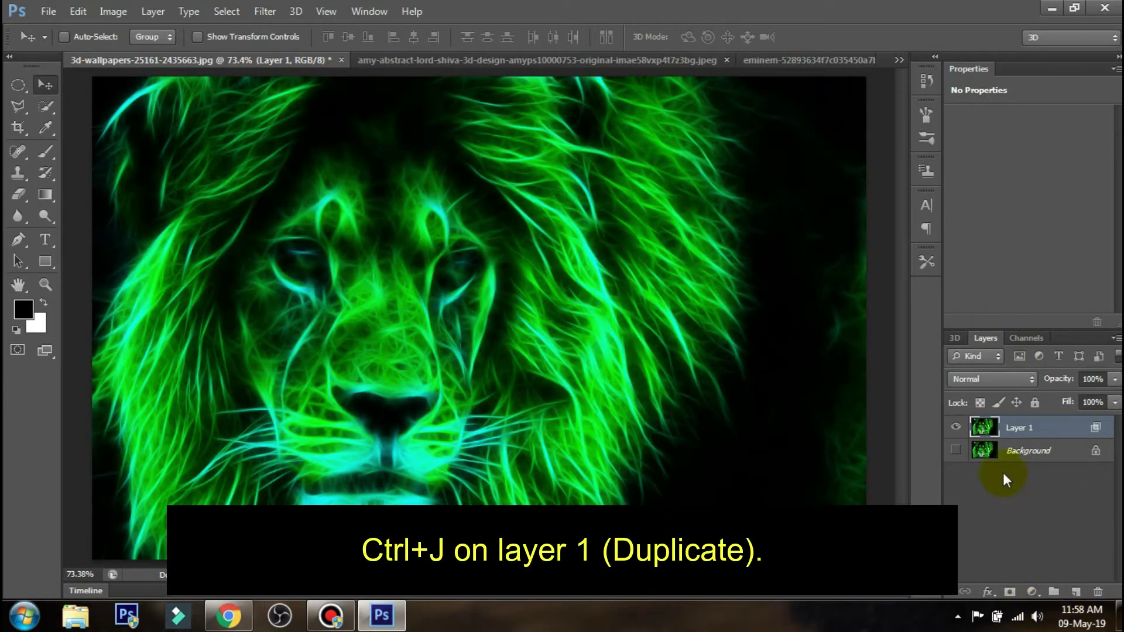
Step: Duplicate Layer 1 and set the copy's blending channels to red only
key(ctrl+j)
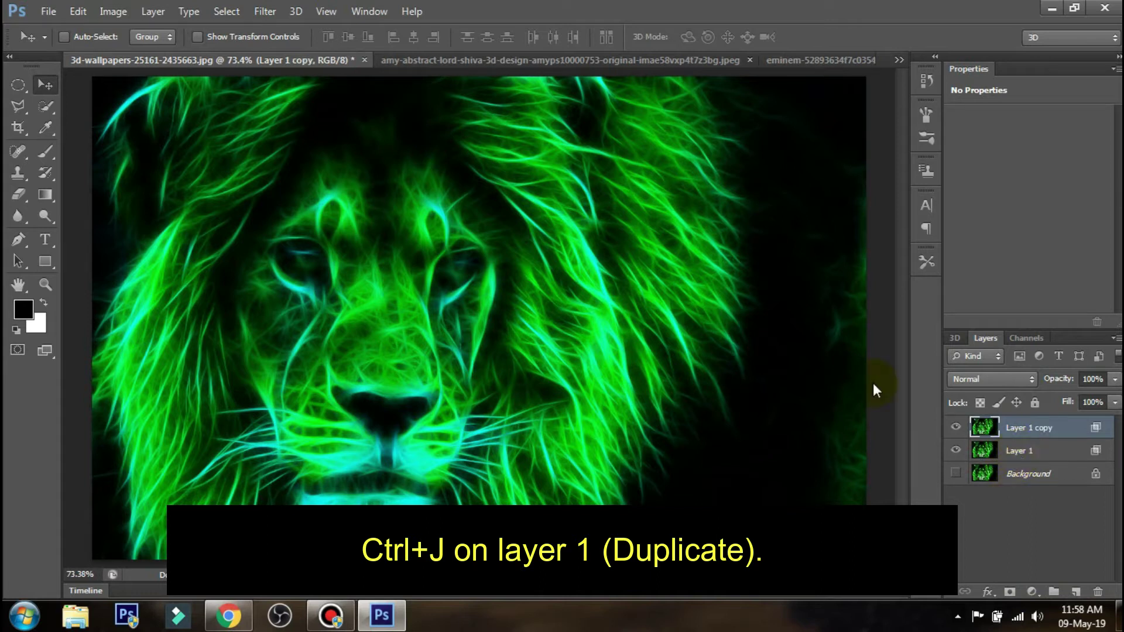
click(956, 450)
click(988, 592)
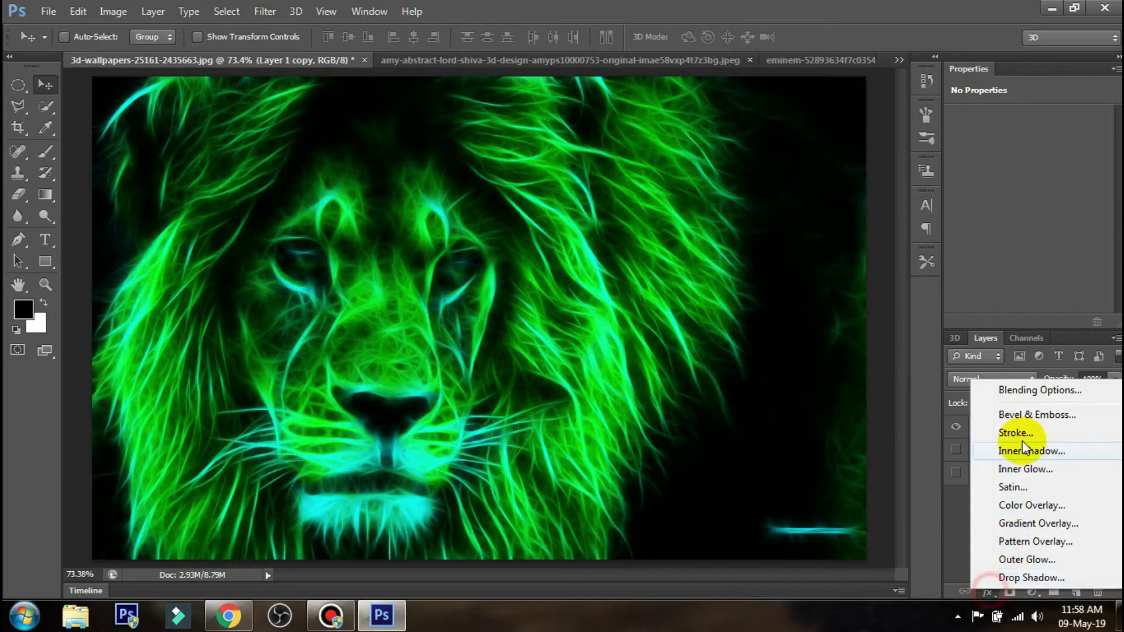
click(1033, 388)
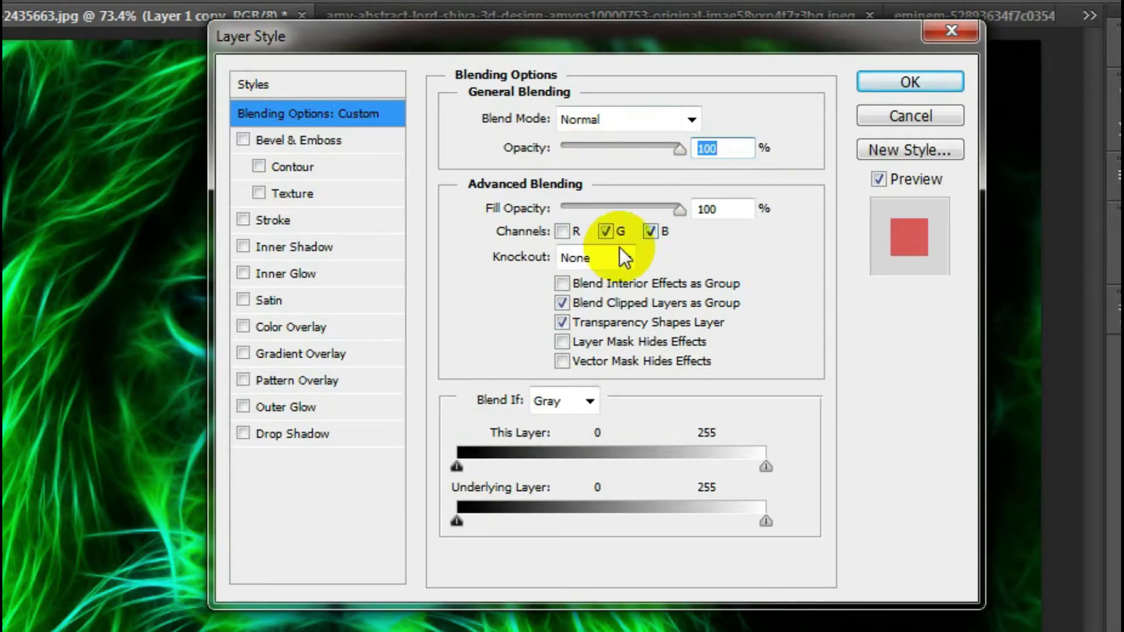
click(541, 206)
click(650, 231)
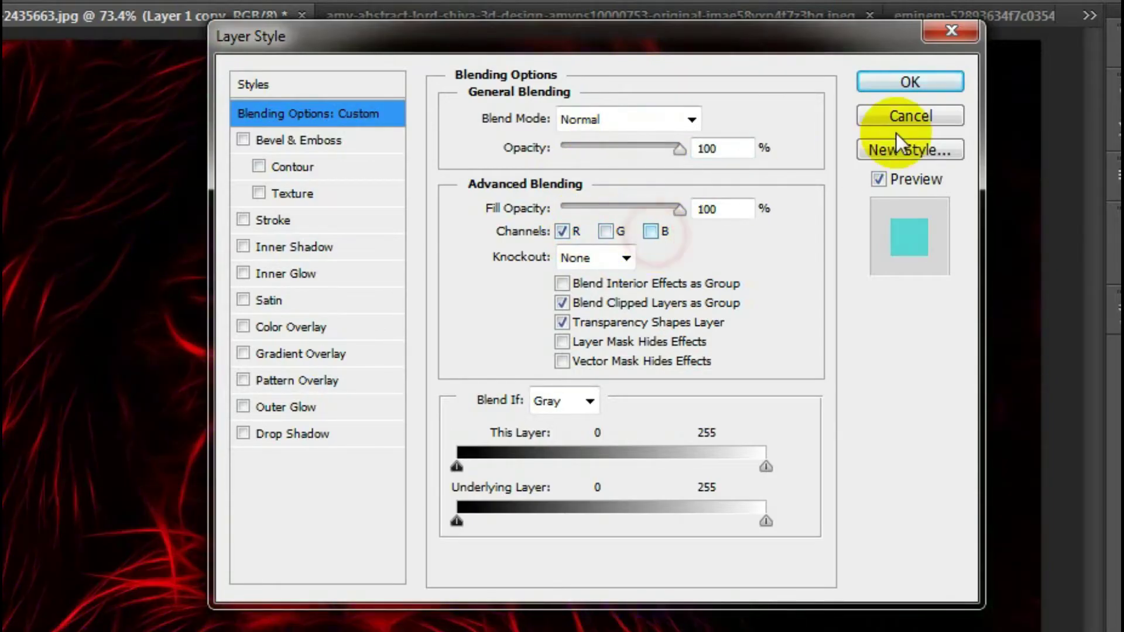
click(925, 88)
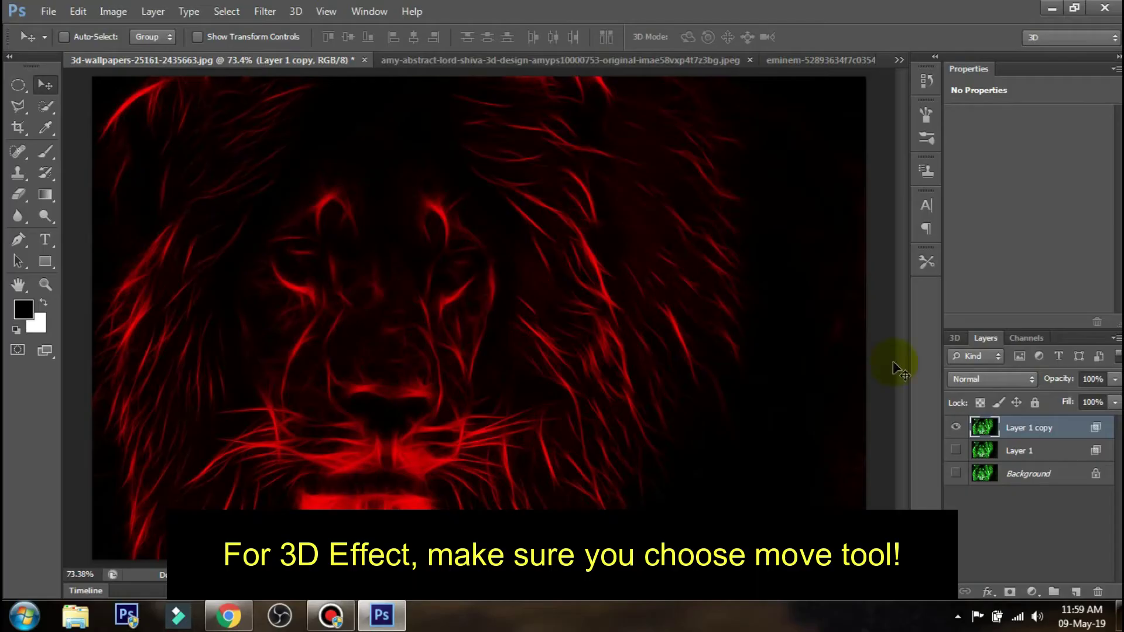
click(956, 449)
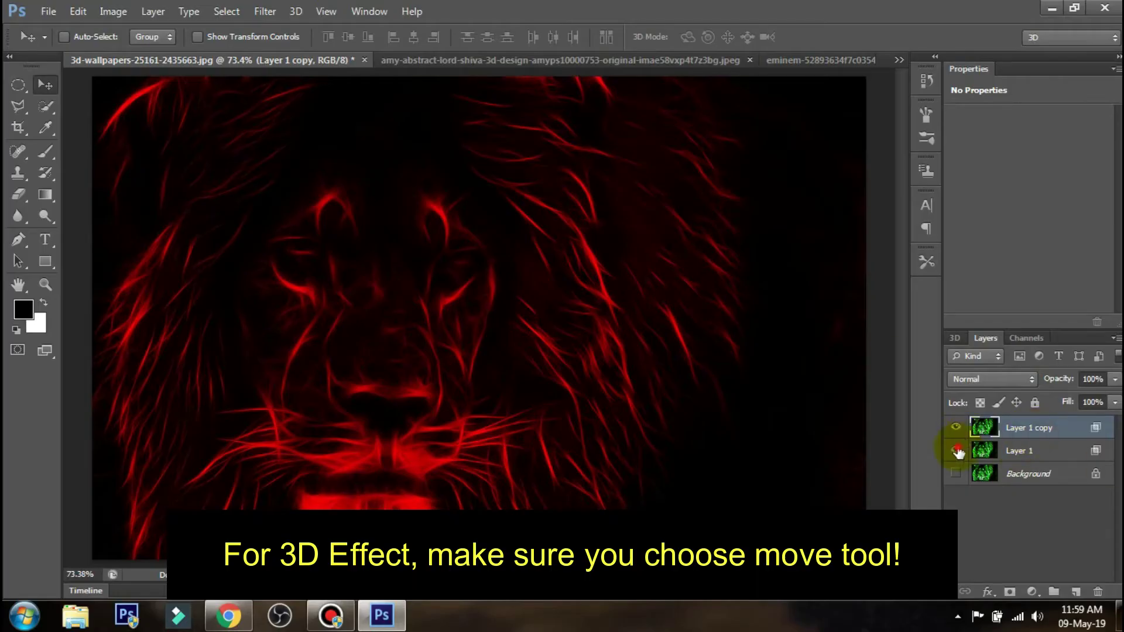
click(955, 450)
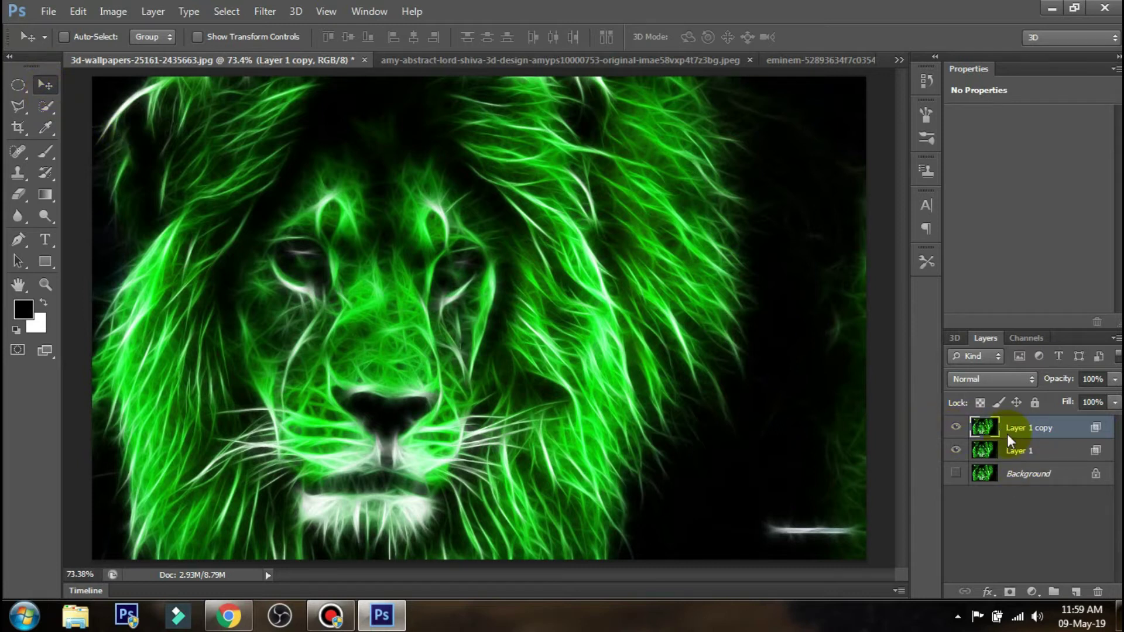
Step: Offset the red copy right and Layer 1 left, then add an empty Layer 2 on top
key(Right)
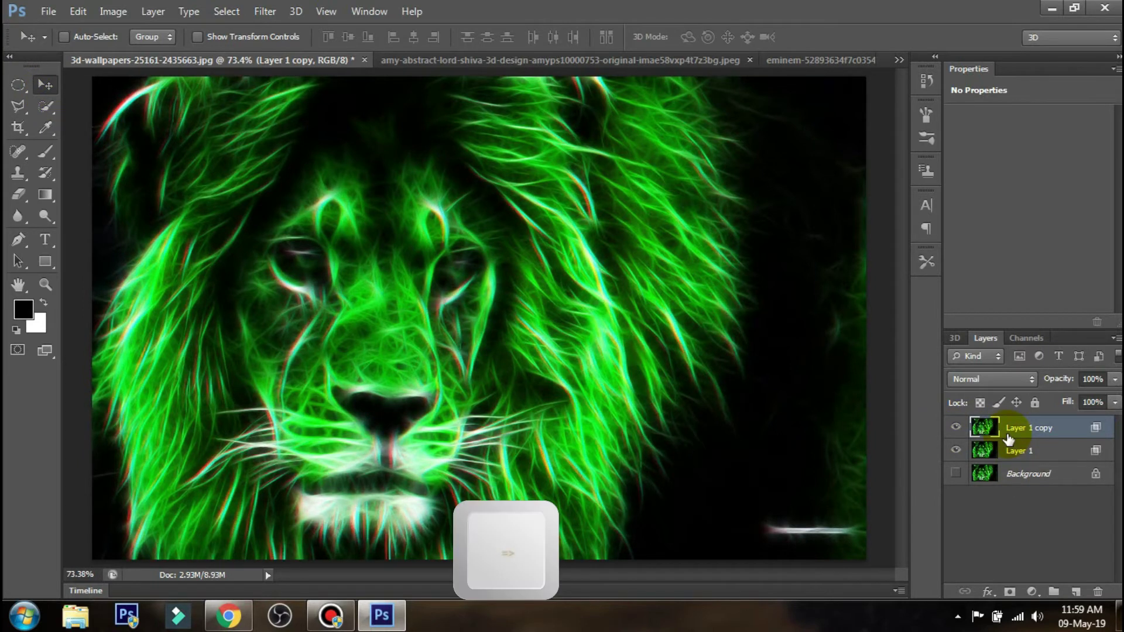
key(Right)
click(1010, 453)
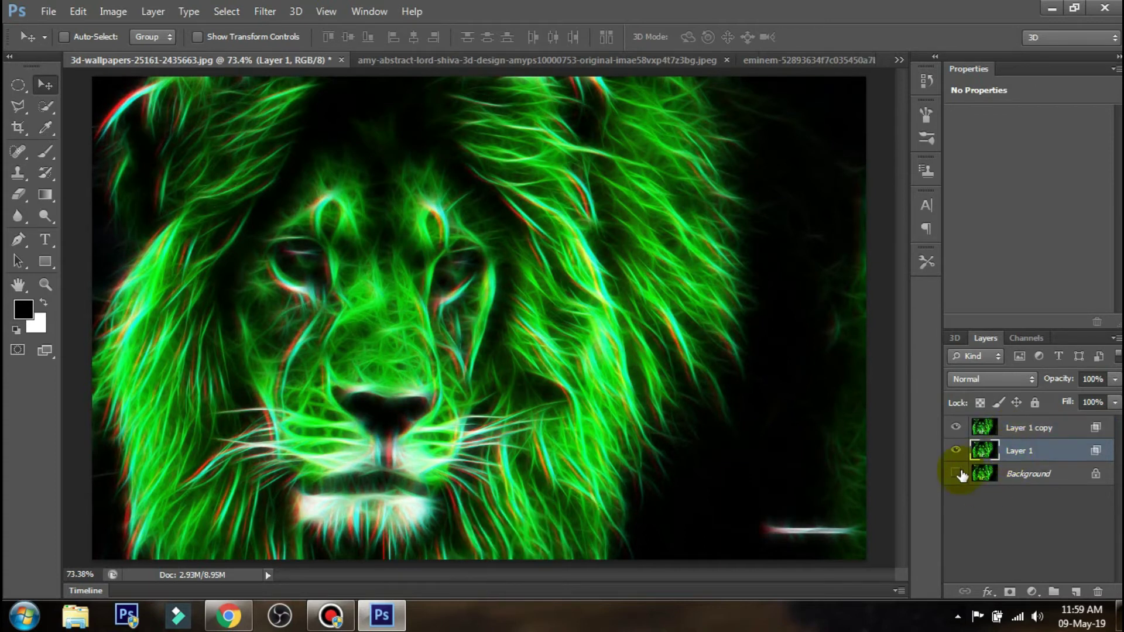
key(Left)
key(Left)
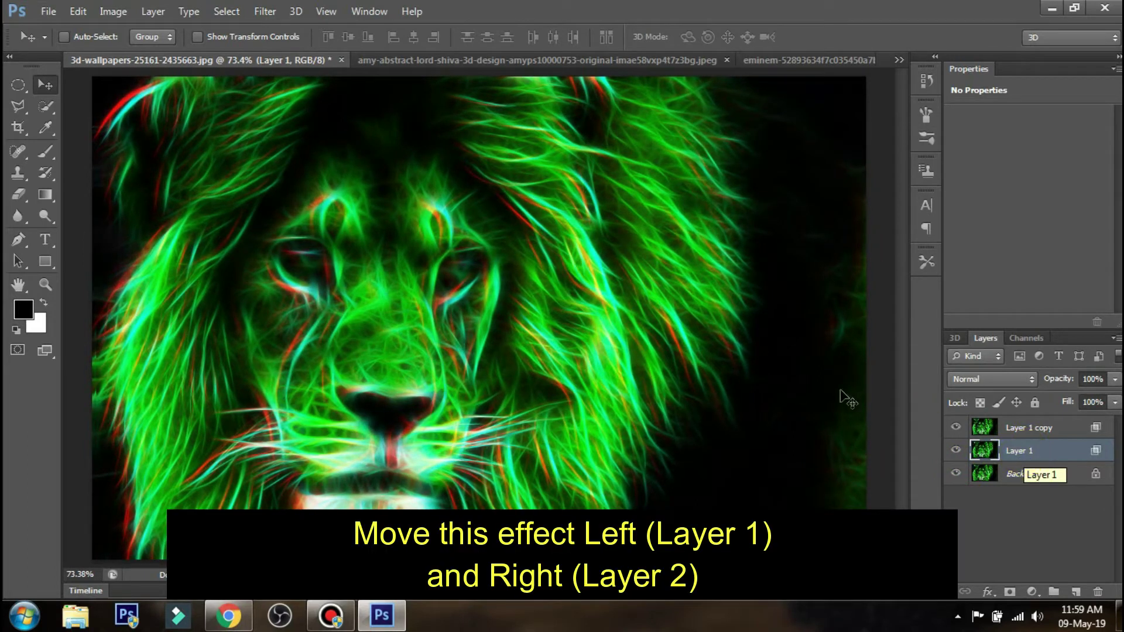
click(1010, 431)
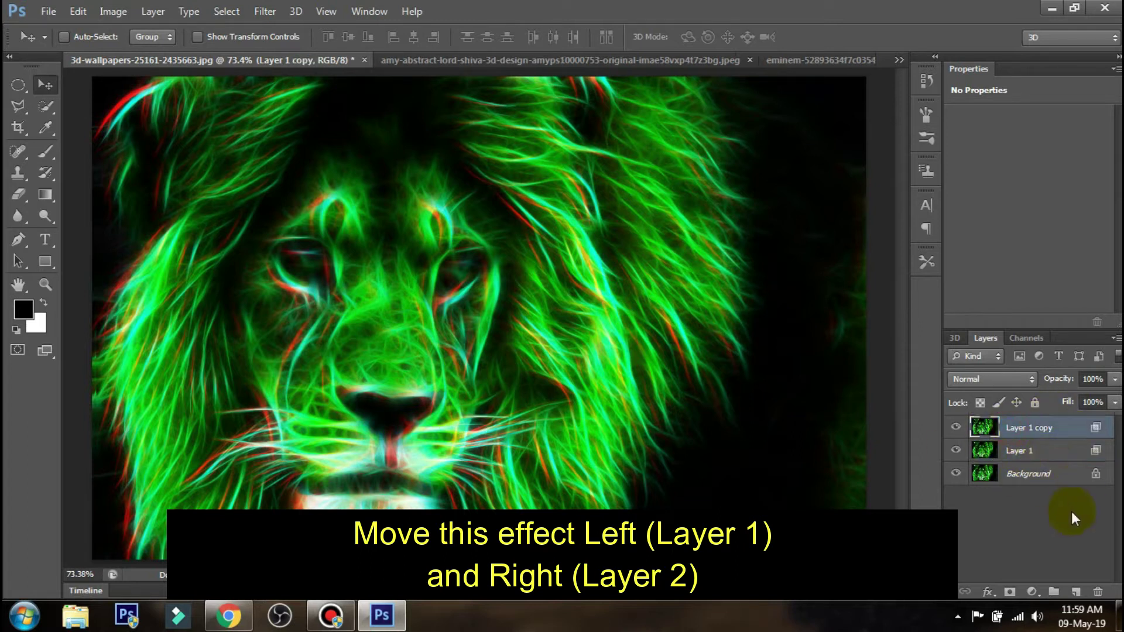
click(1075, 592)
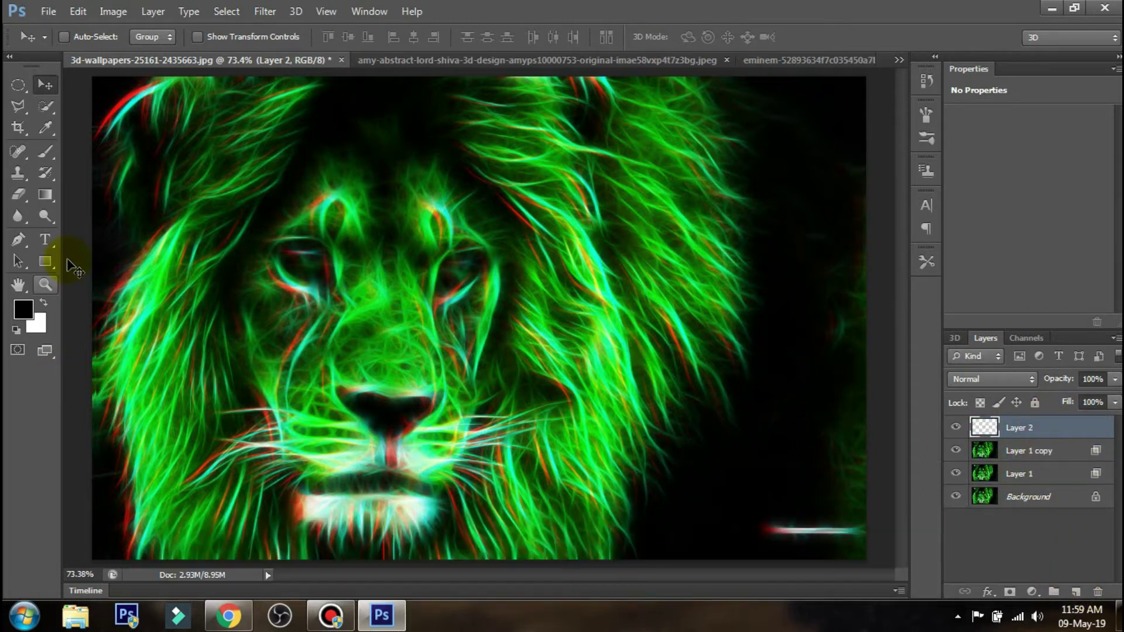
Step: Type the title ROARING LION! and colour it white
click(55, 233)
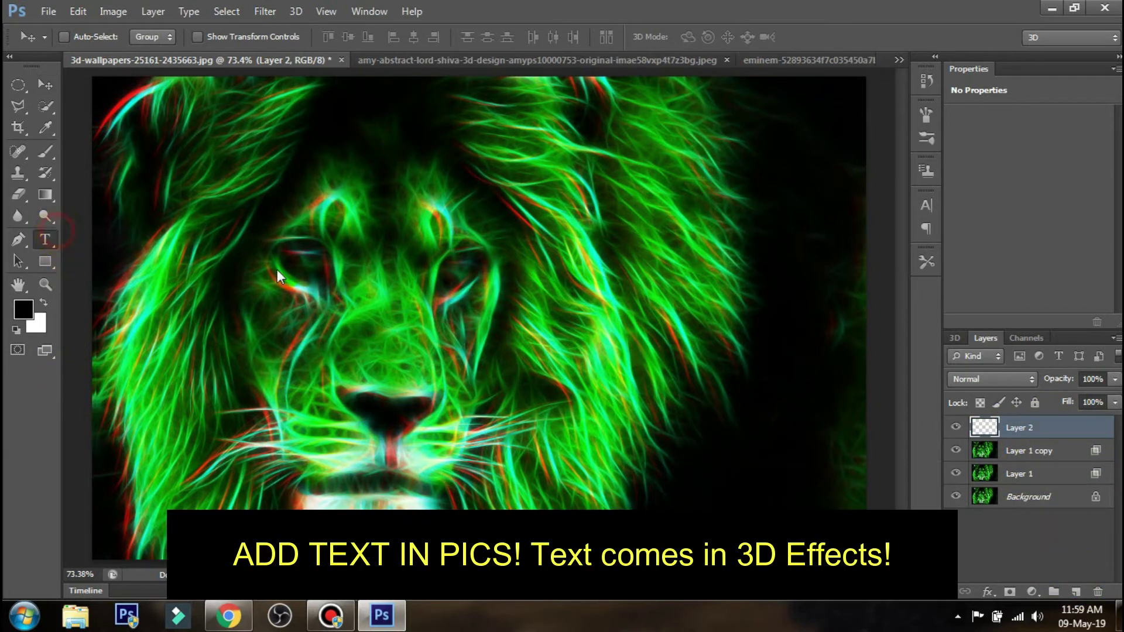
click(388, 288)
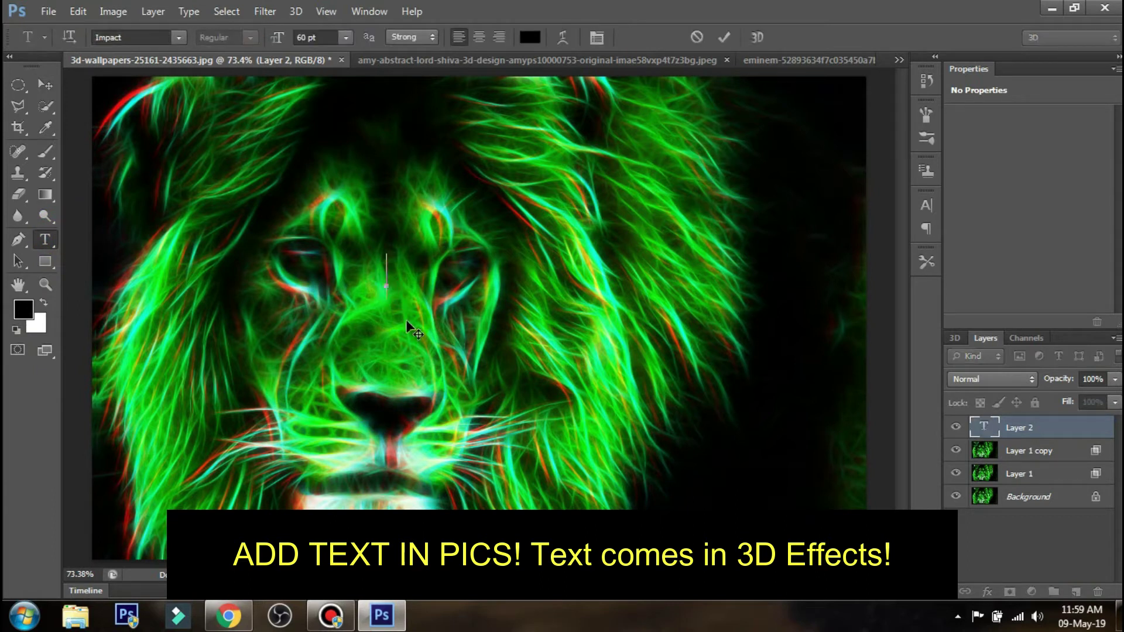
text(R           )
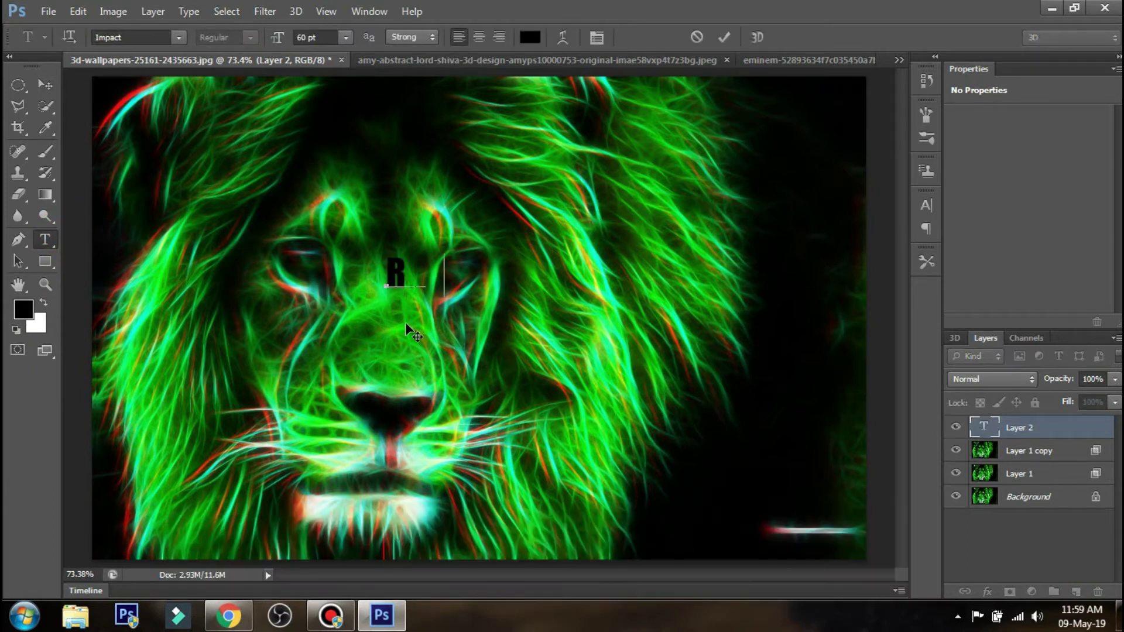
text( LION!)
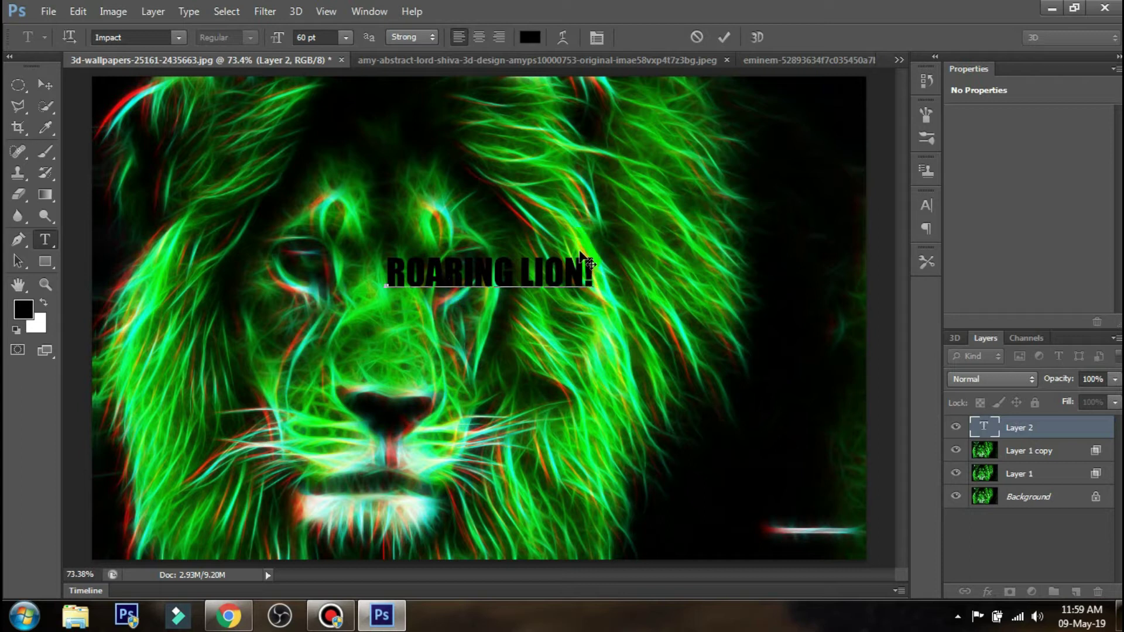
drag(595, 270, 378, 277)
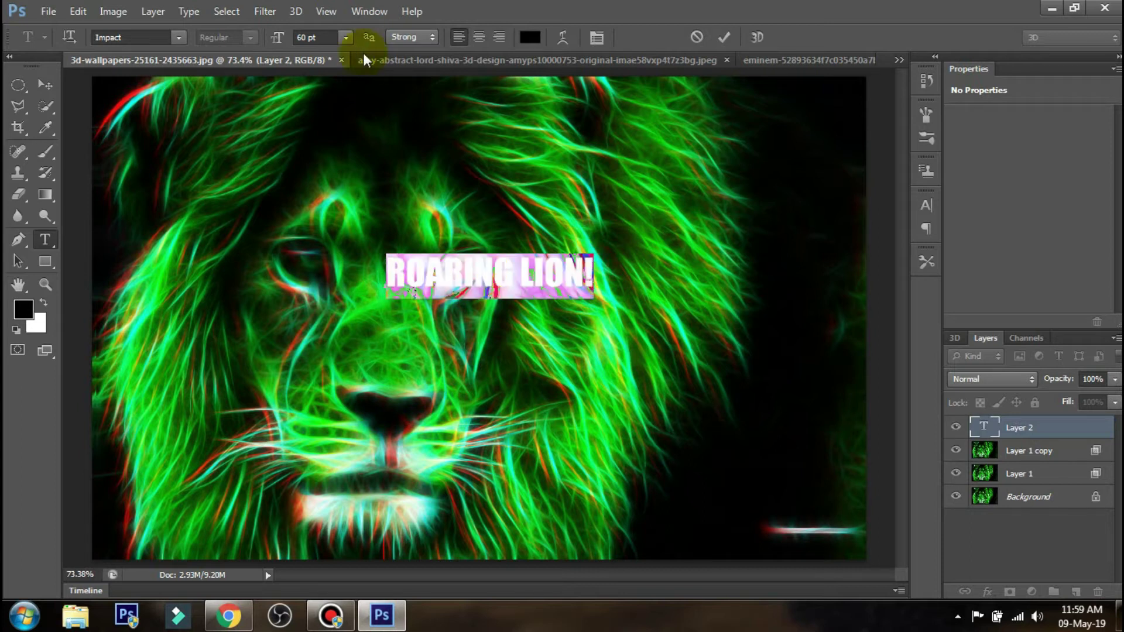
click(538, 38)
click(346, 150)
click(694, 138)
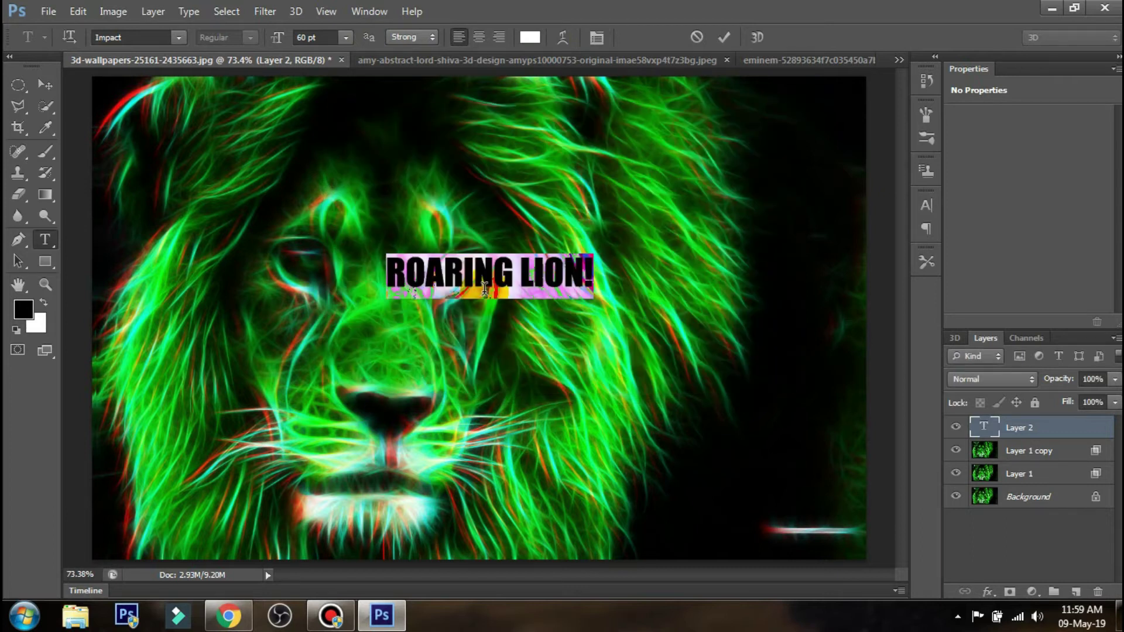
Step: Move the ROARING LION! title to the lower-right corner and commit it
click(503, 268)
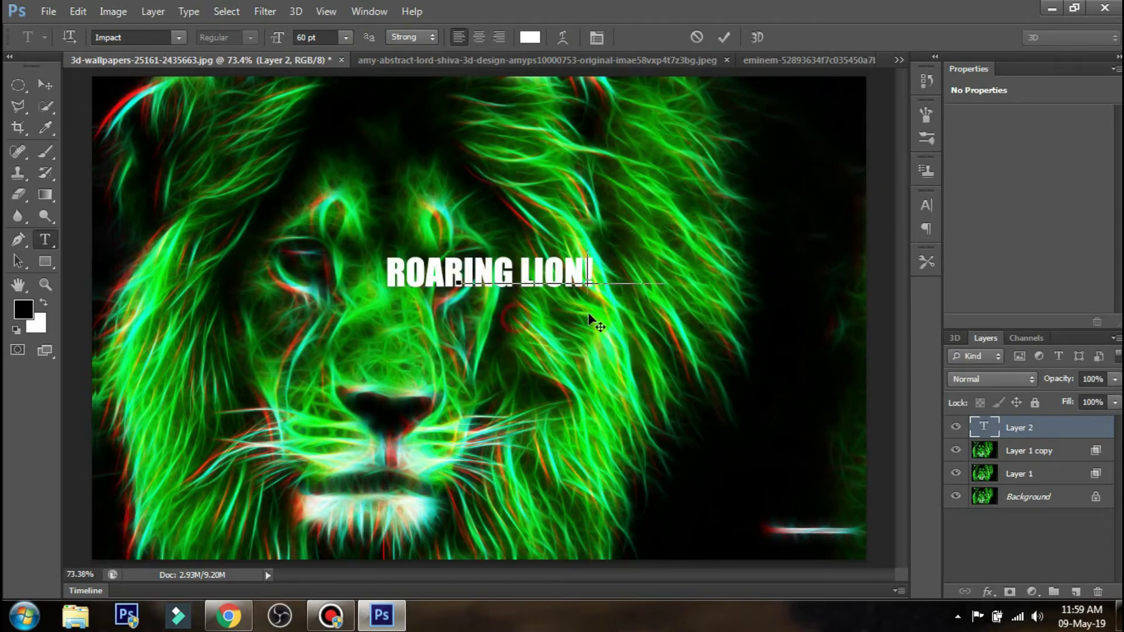
mouse_move(562, 257)
mouse_down()
mouse_move(755, 208)
mouse_move(761, 196)
mouse_up()
drag(772, 419, 780, 539)
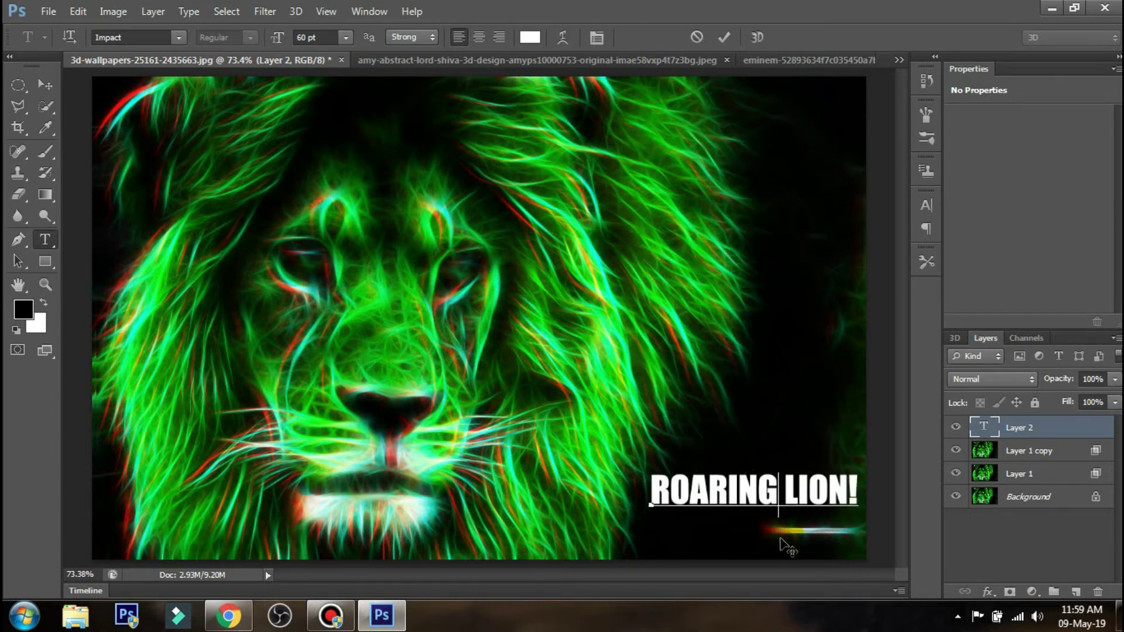
click(724, 37)
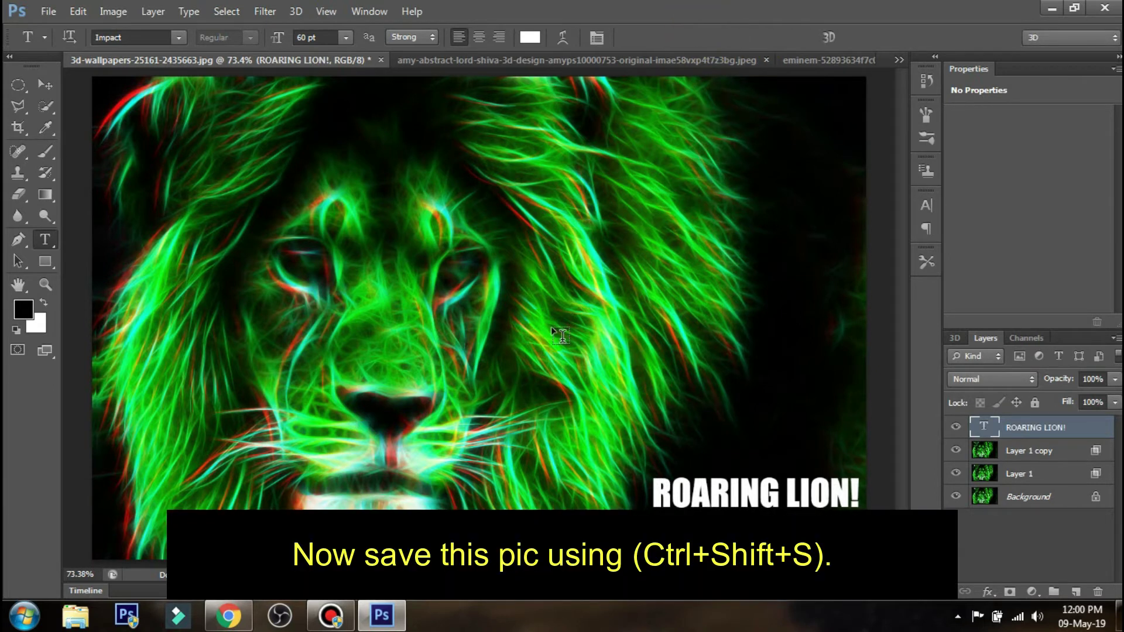
Step: Save a baseline JPEG copy named 'roaring lion 3d' on the Desktop at quality 12 Maximum
key(ctrl+shift+s)
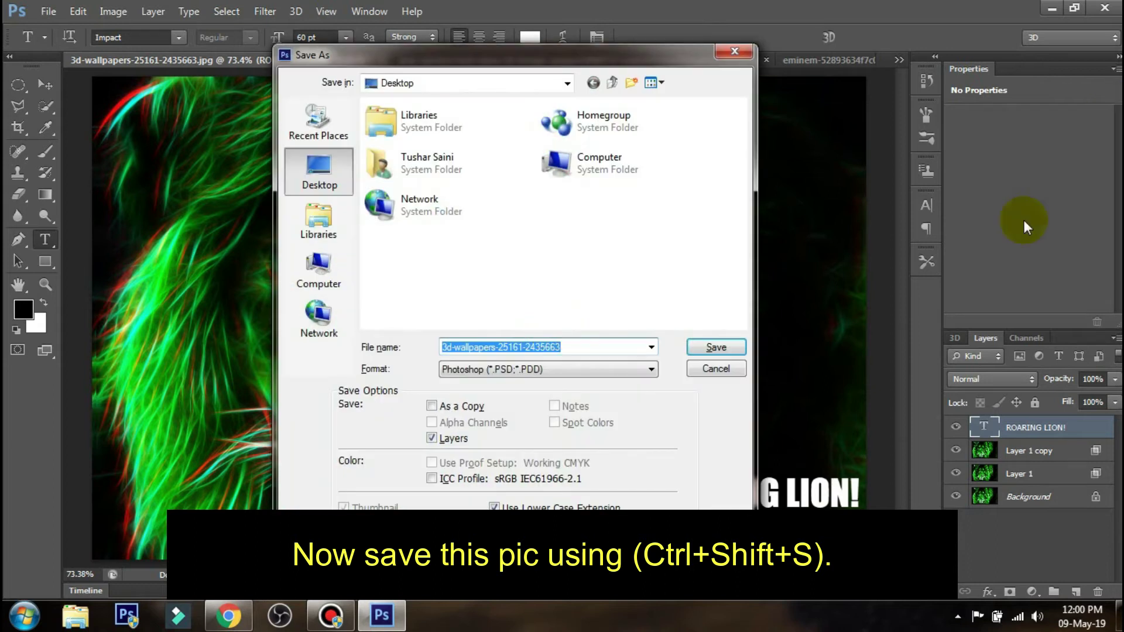
click(628, 368)
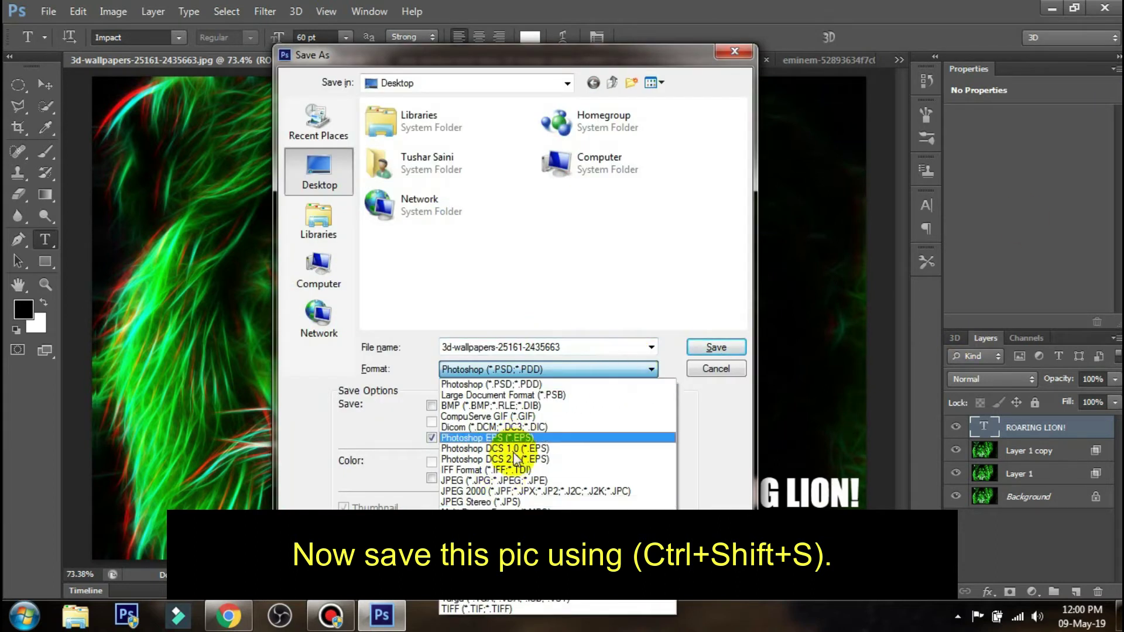
click(494, 480)
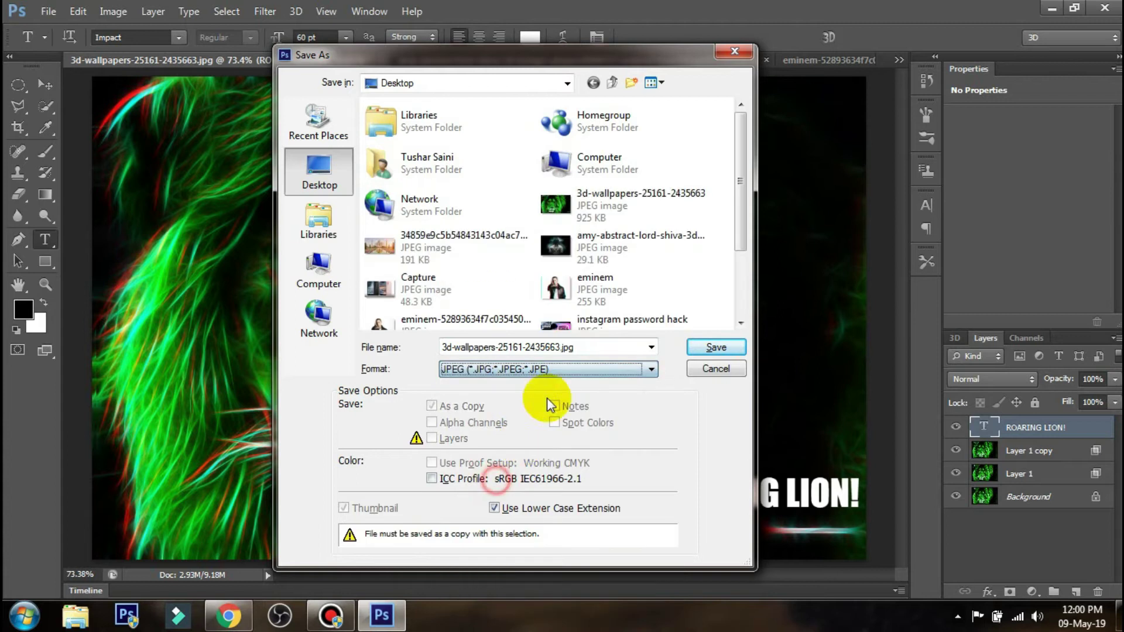
double_click(572, 346)
text(roaring lion 3d)
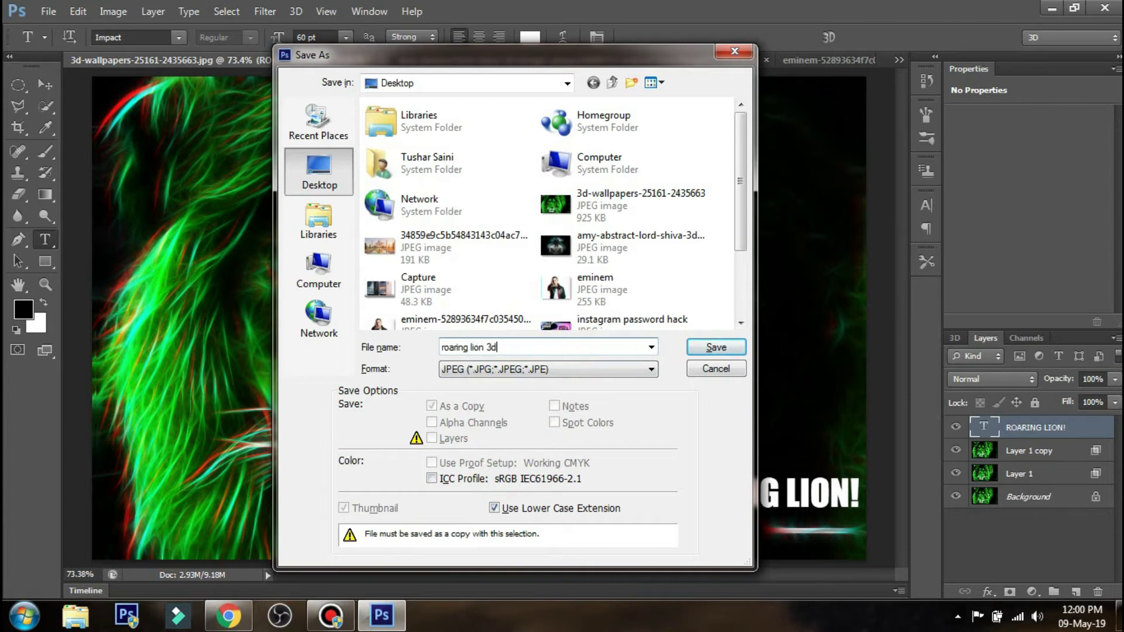
click(715, 347)
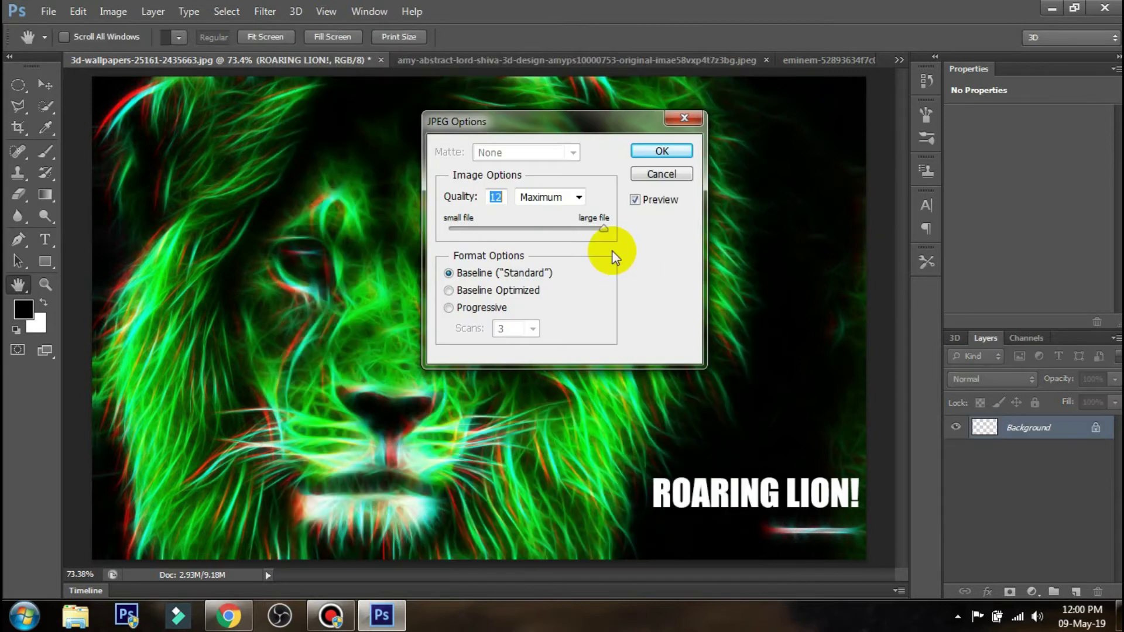
click(486, 275)
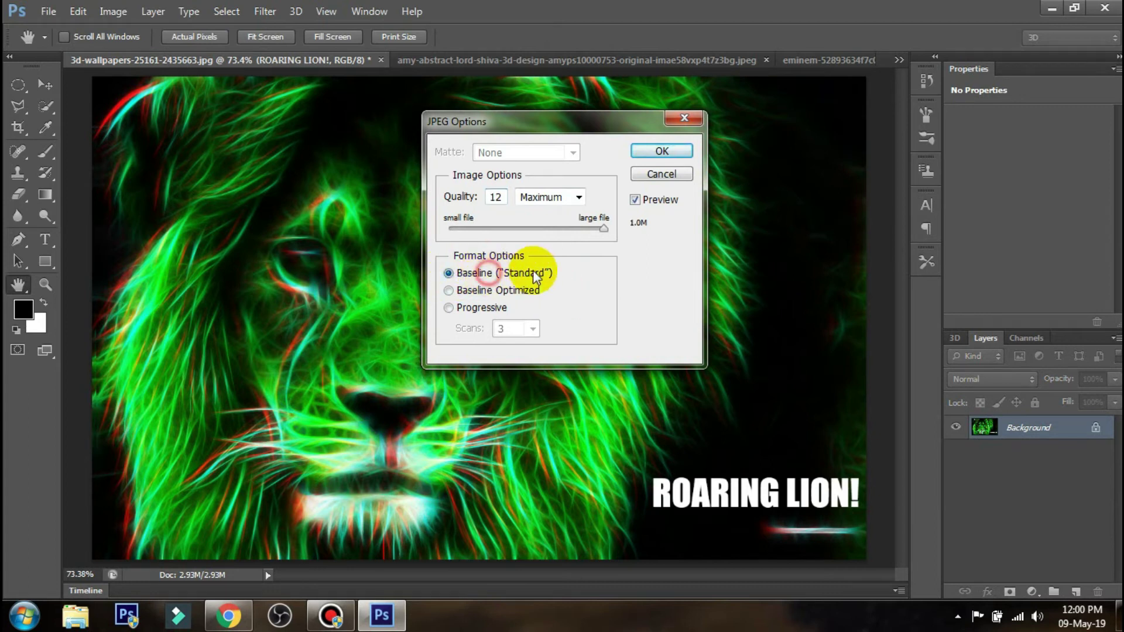
click(548, 216)
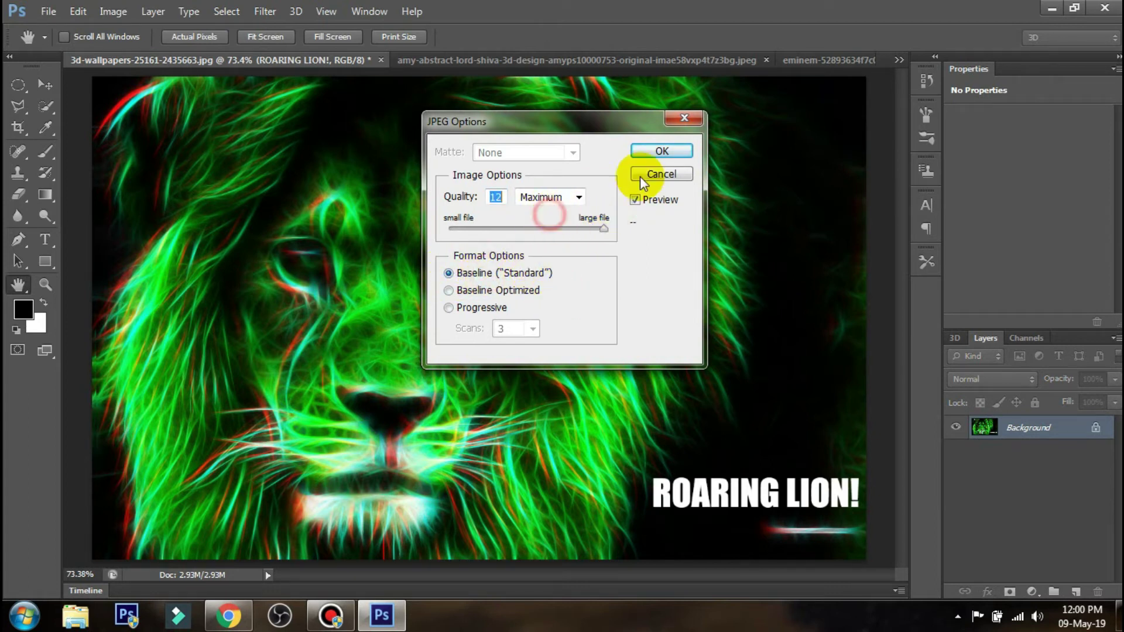
click(661, 151)
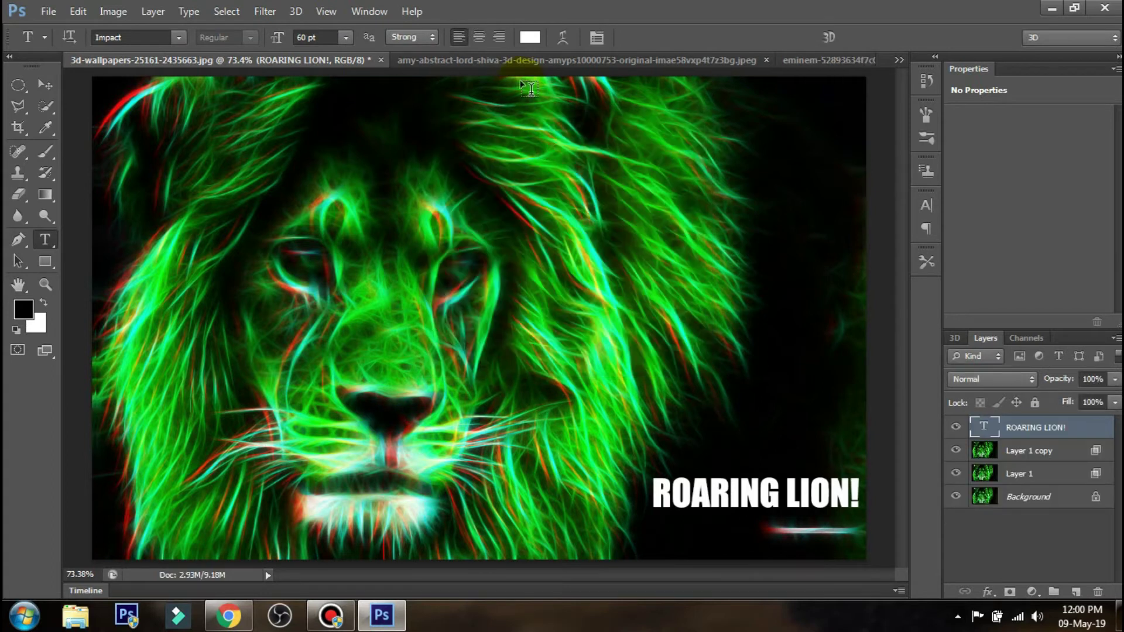
click(381, 60)
Step: Close the lion document without saving and switch to the Lord Shiva image
click(515, 230)
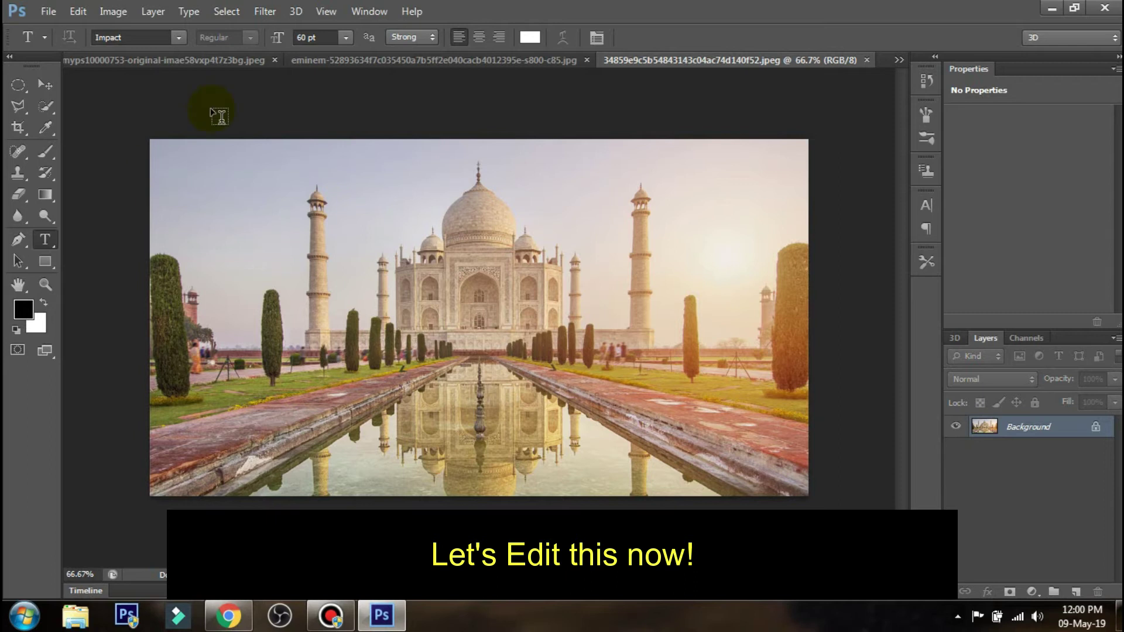
click(169, 60)
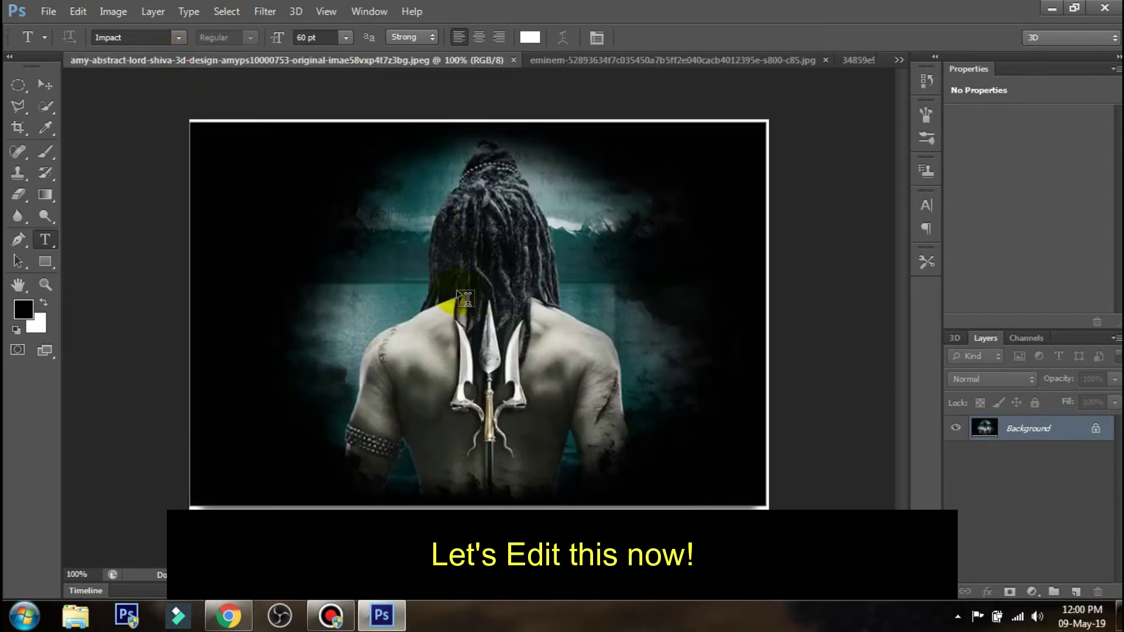
scroll(458, 290, up, 2)
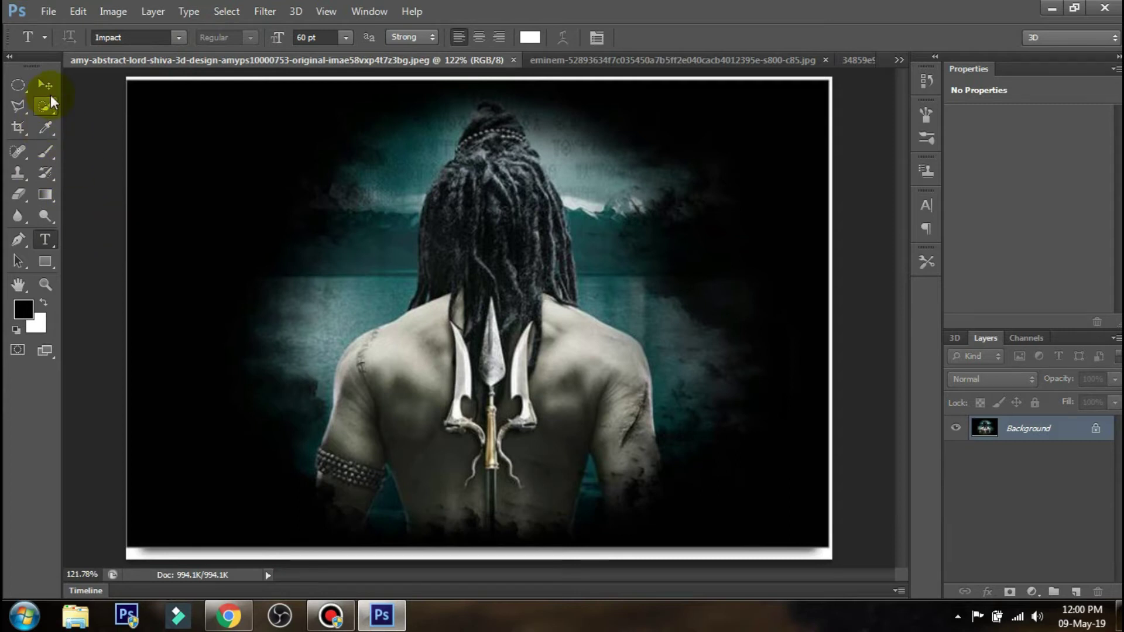
click(47, 88)
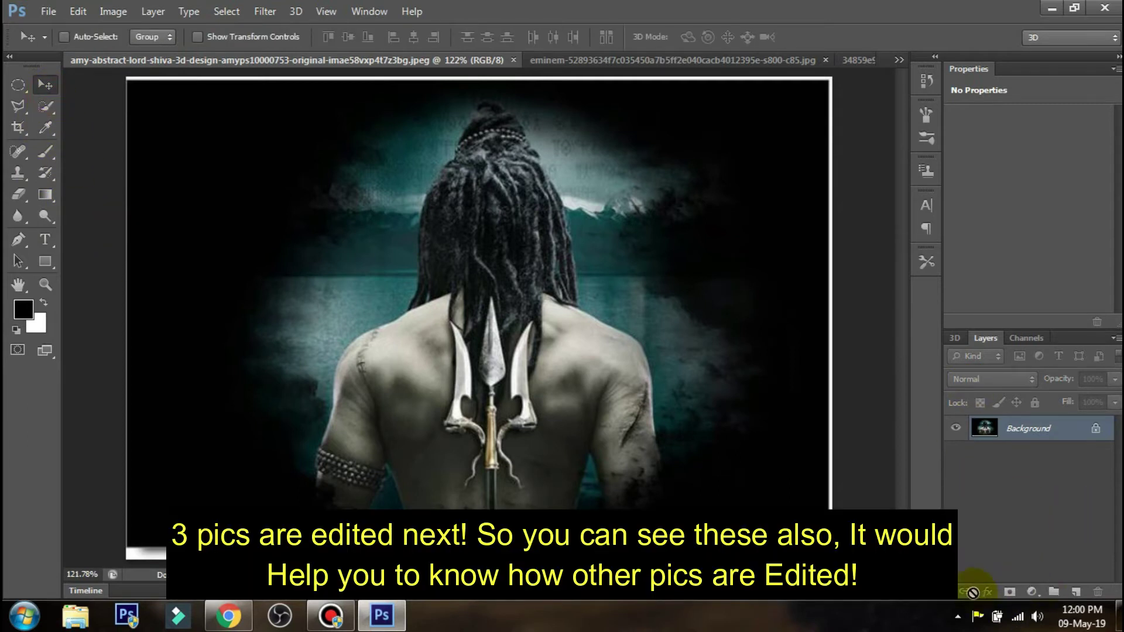
Step: Duplicate the Shiva background to Layer 1 with the red channel excluded, and hide Background
key(ctrl+j)
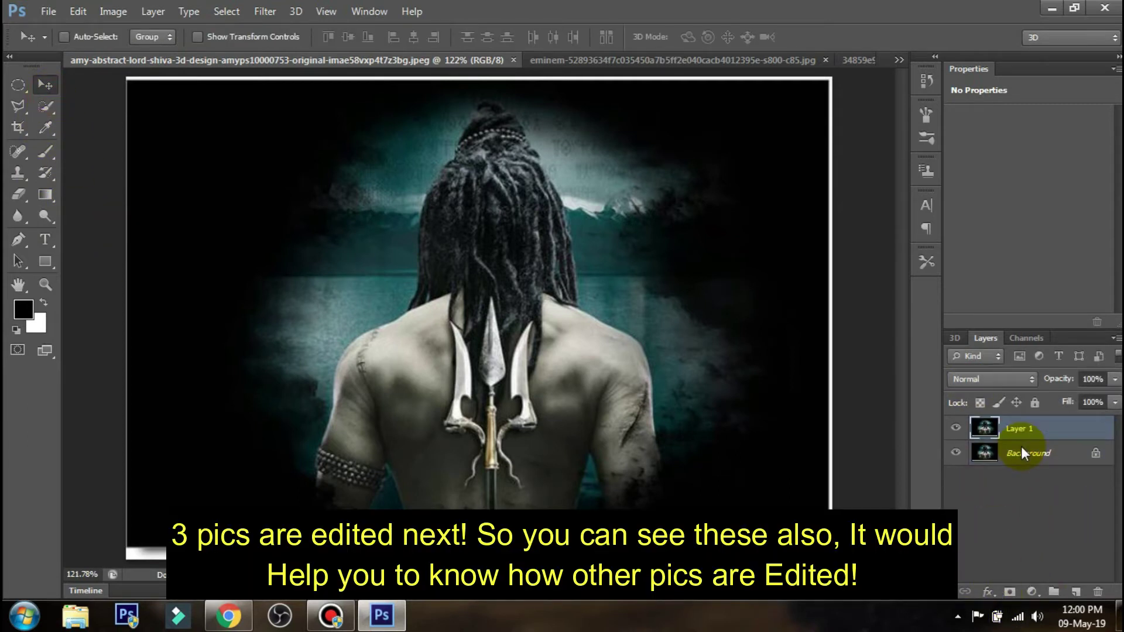
click(989, 592)
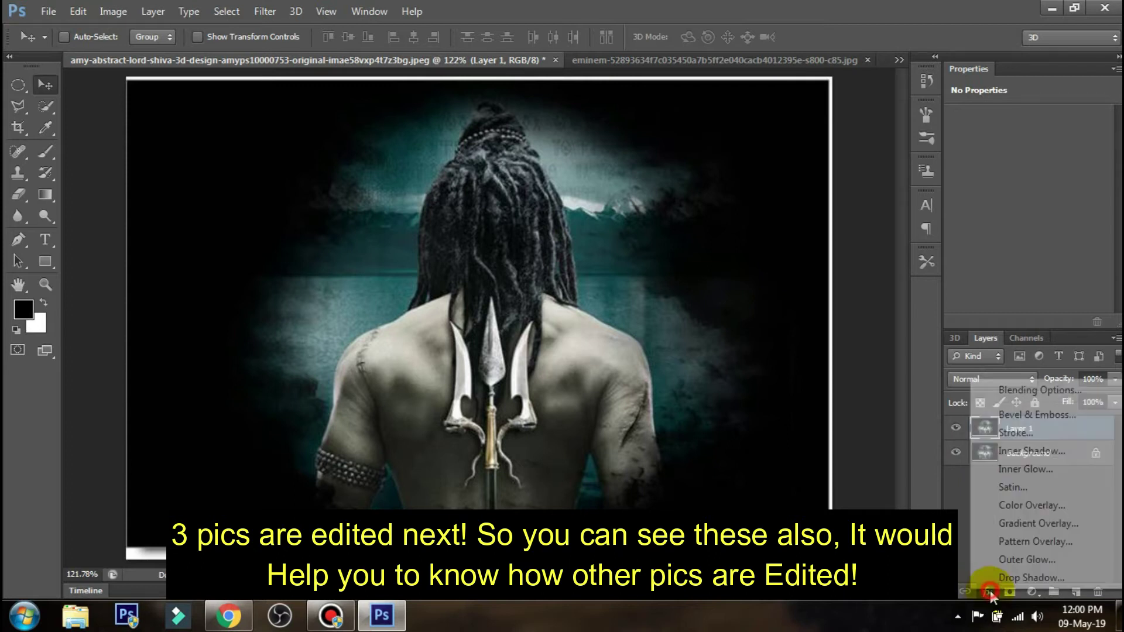
click(1023, 390)
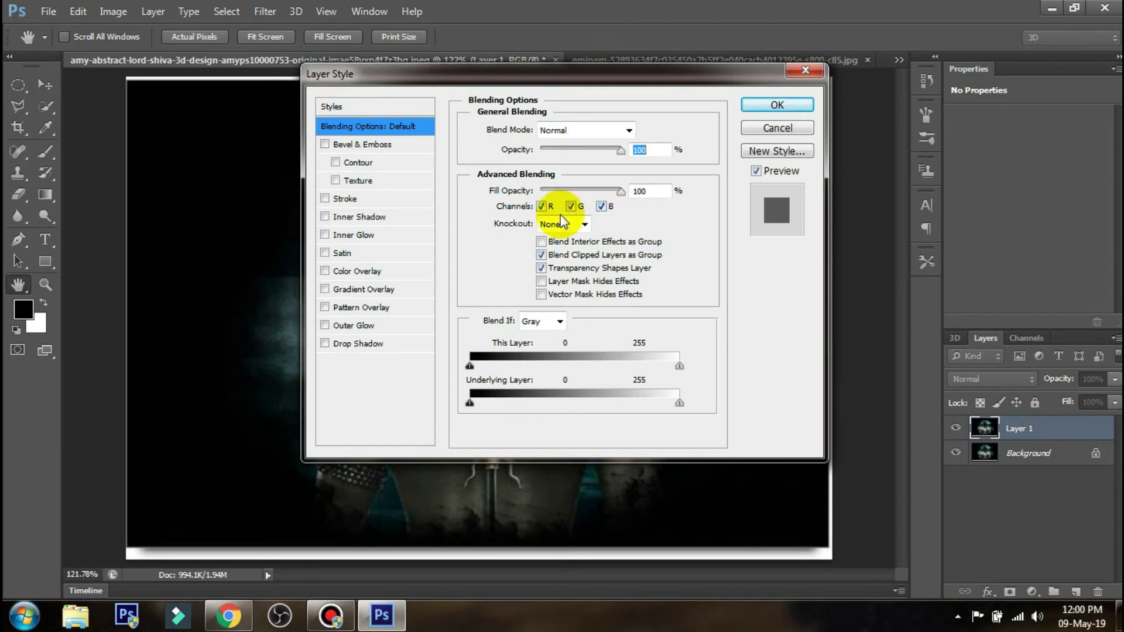
click(544, 207)
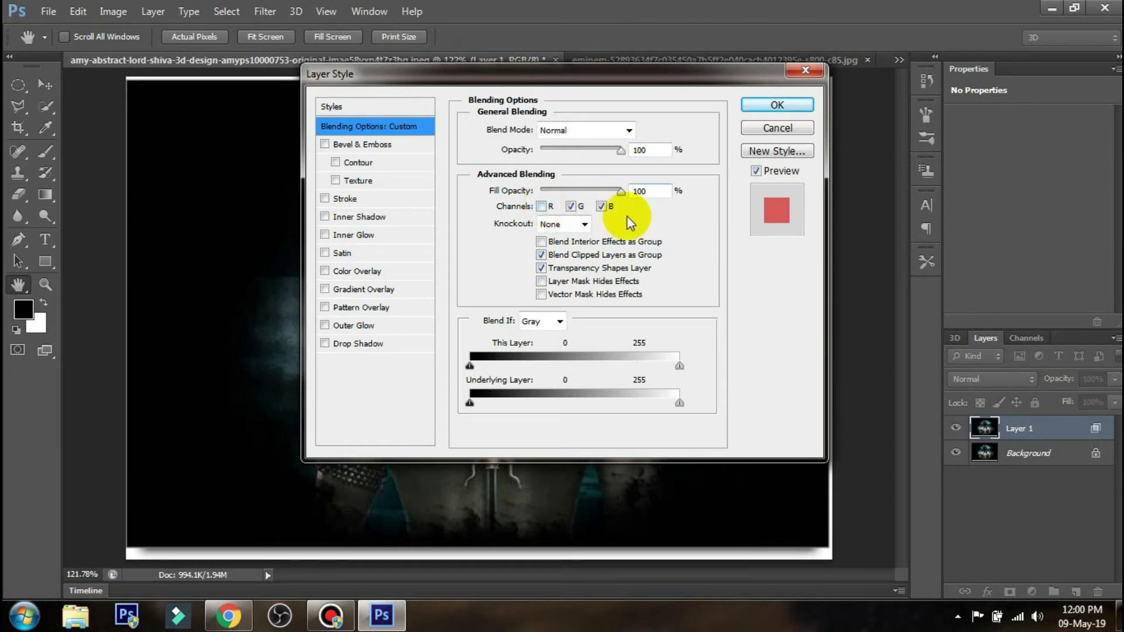
click(775, 106)
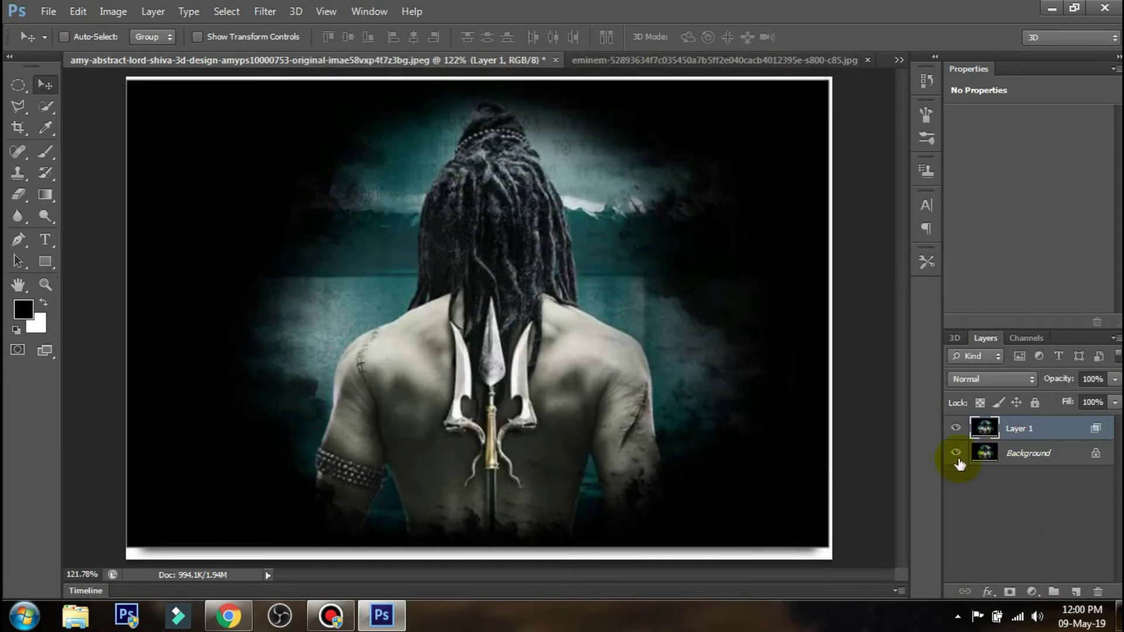
click(957, 453)
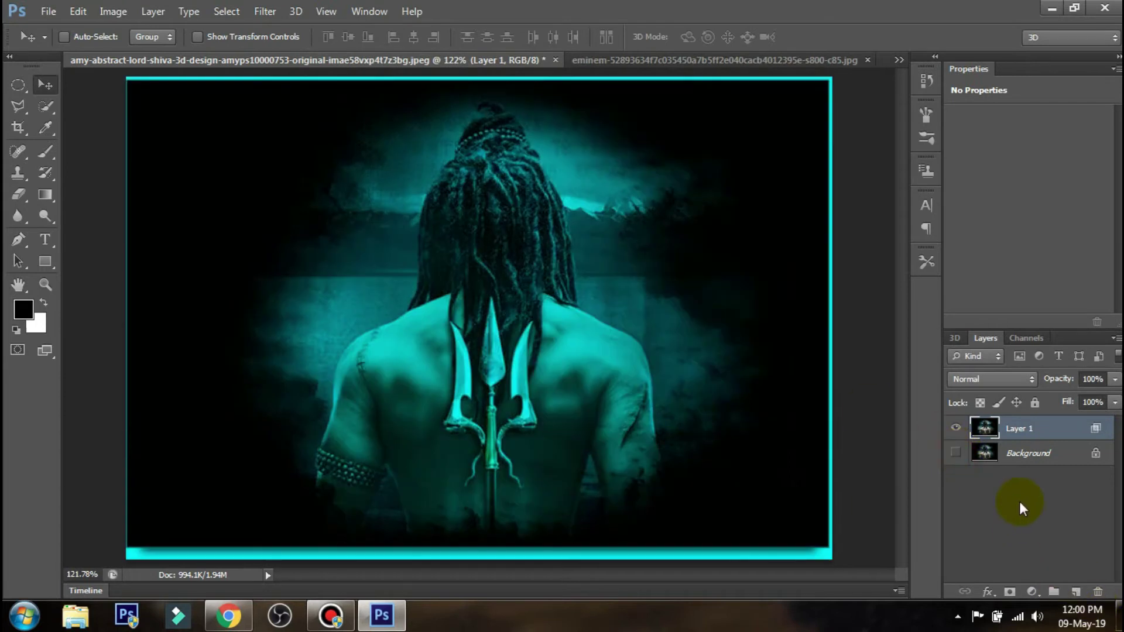
Step: Duplicate Layer 1, restrict the copy's blending to the red channel, and show Layer 1
key(ctrl+j)
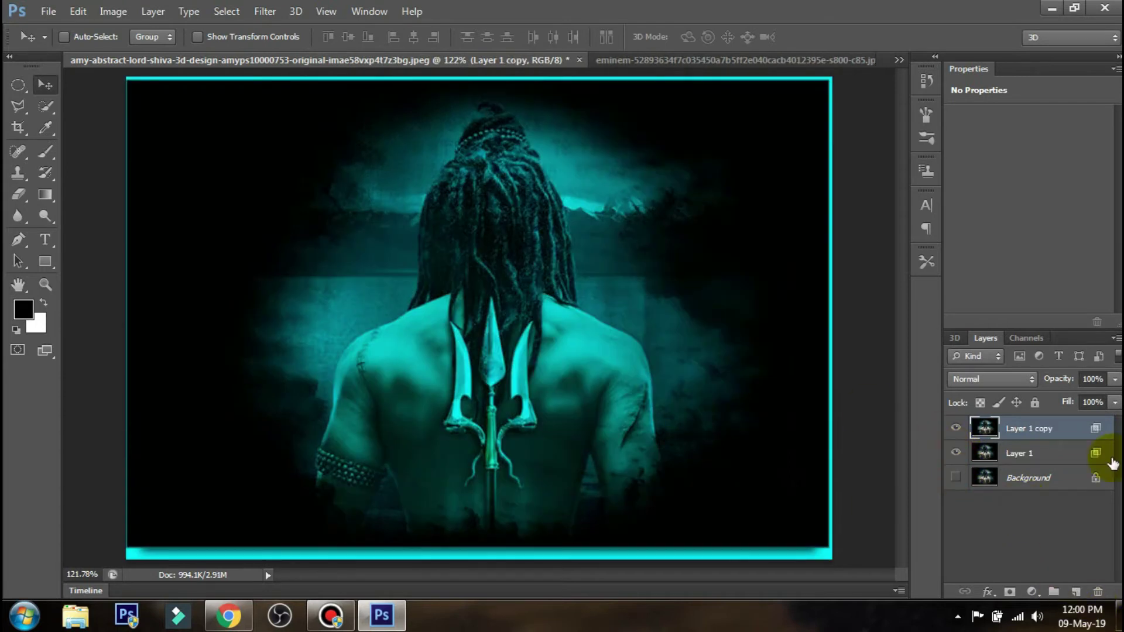
click(988, 592)
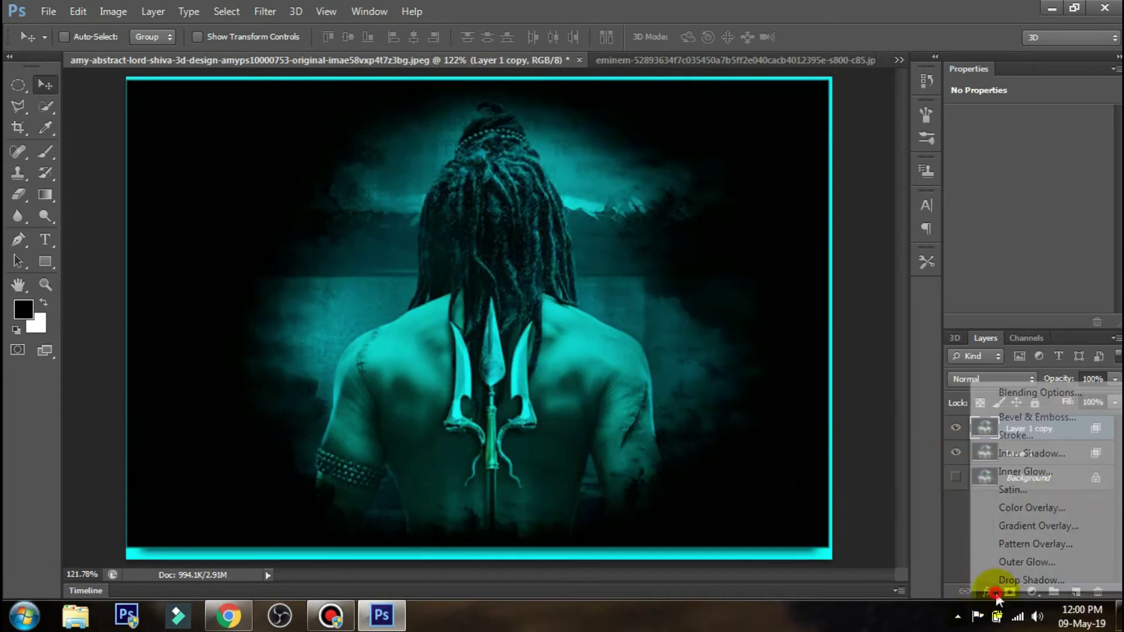
click(1045, 392)
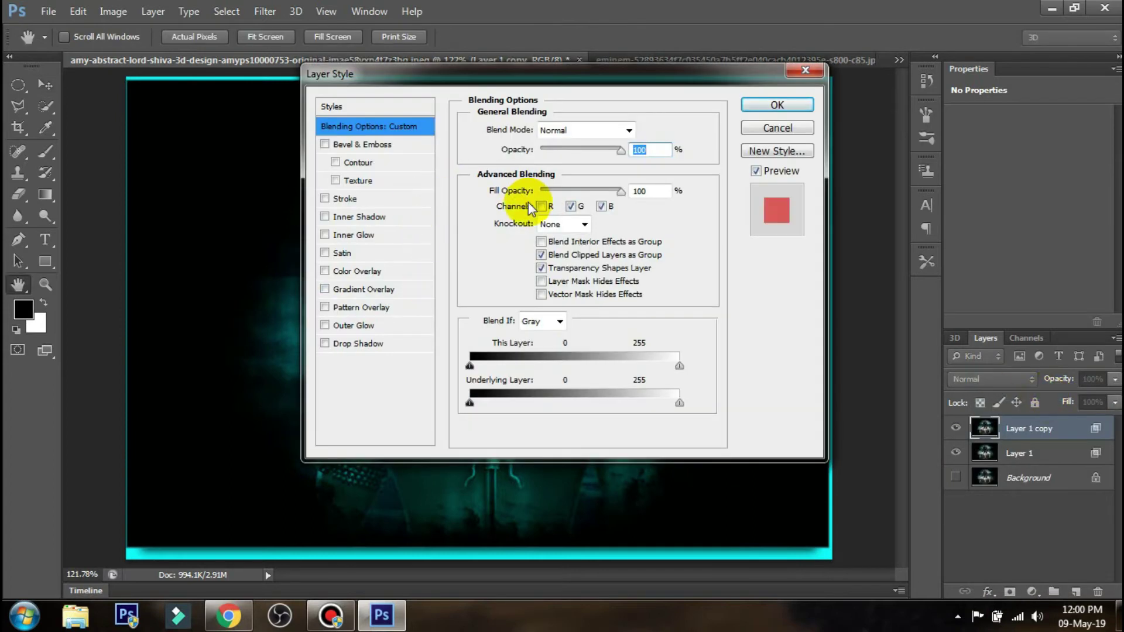
click(570, 206)
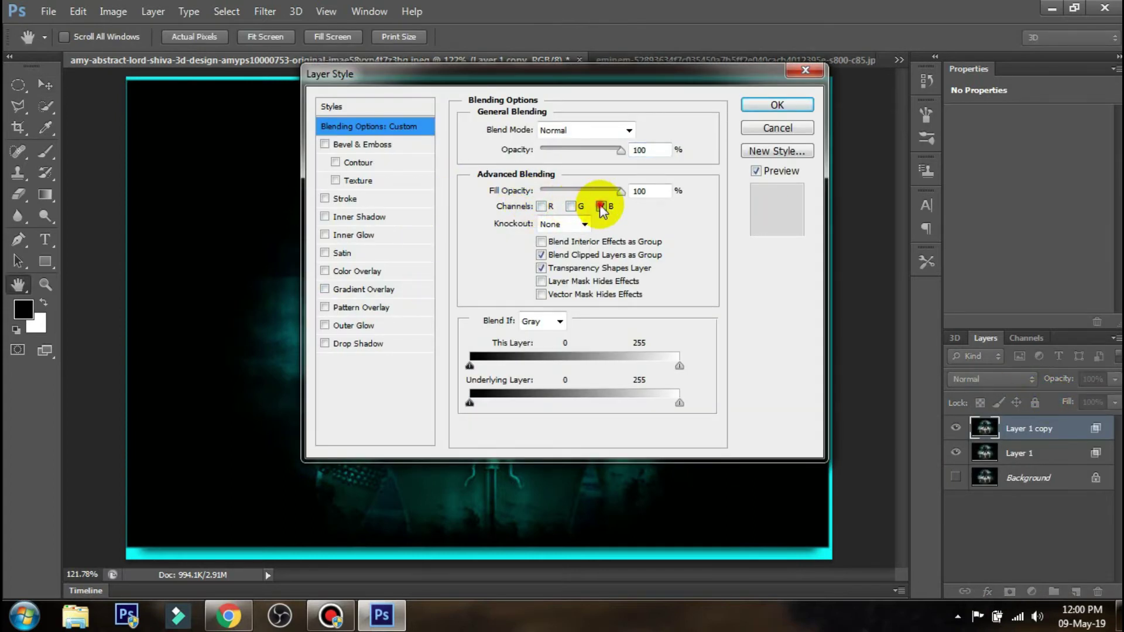
click(541, 206)
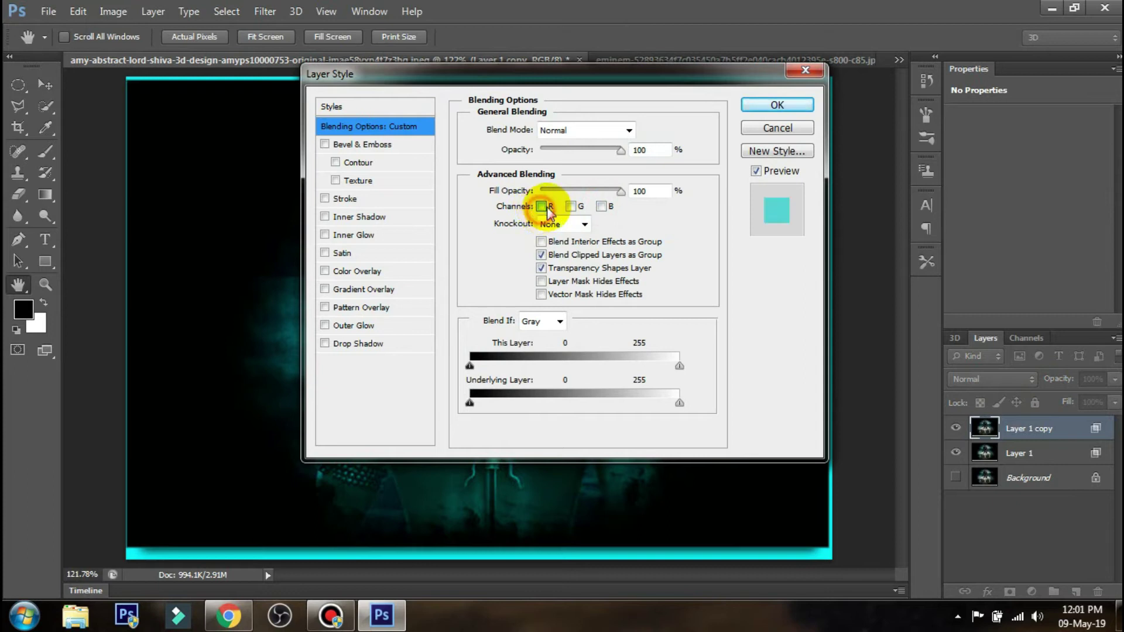
click(796, 106)
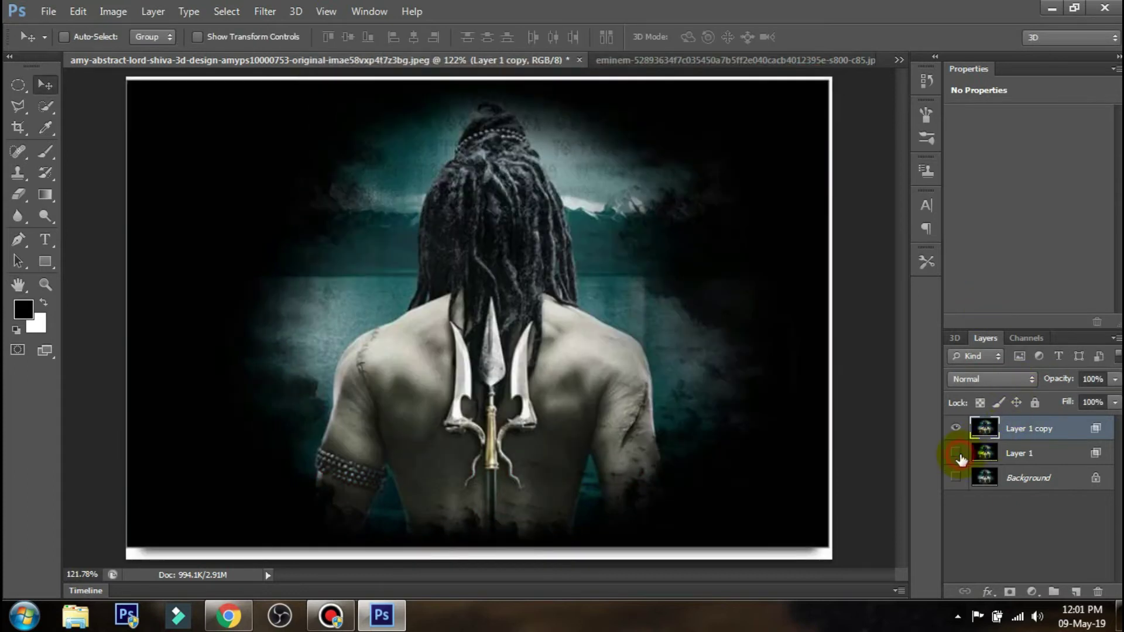
click(956, 453)
Step: Nudge the layers left to offset red from cyan, and show Background again
key(Left)
key(Left)
key(Left)
key(Left)
key(Left)
key(Left)
key(Left)
key(Left)
key(Left)
key(Left)
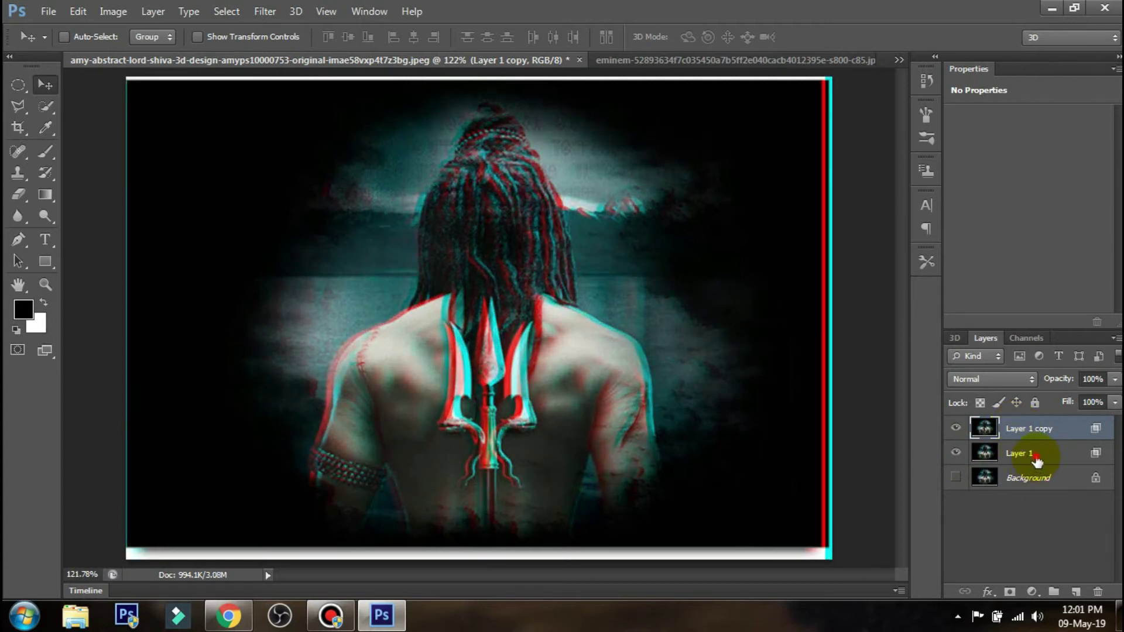
click(1035, 463)
key(Left)
key(Left)
key(Left)
key(Left)
key(Left)
key(Left)
key(Left)
click(958, 478)
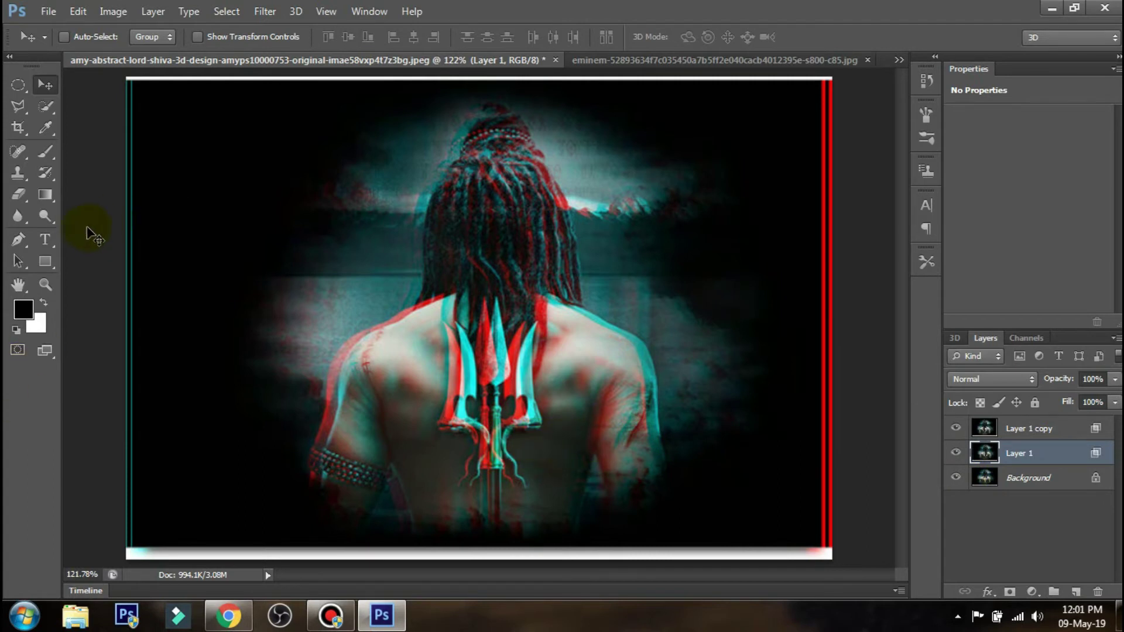
Step: Add a LORD SHIVA title and commit it at the image's upper-left corner
click(51, 243)
click(281, 208)
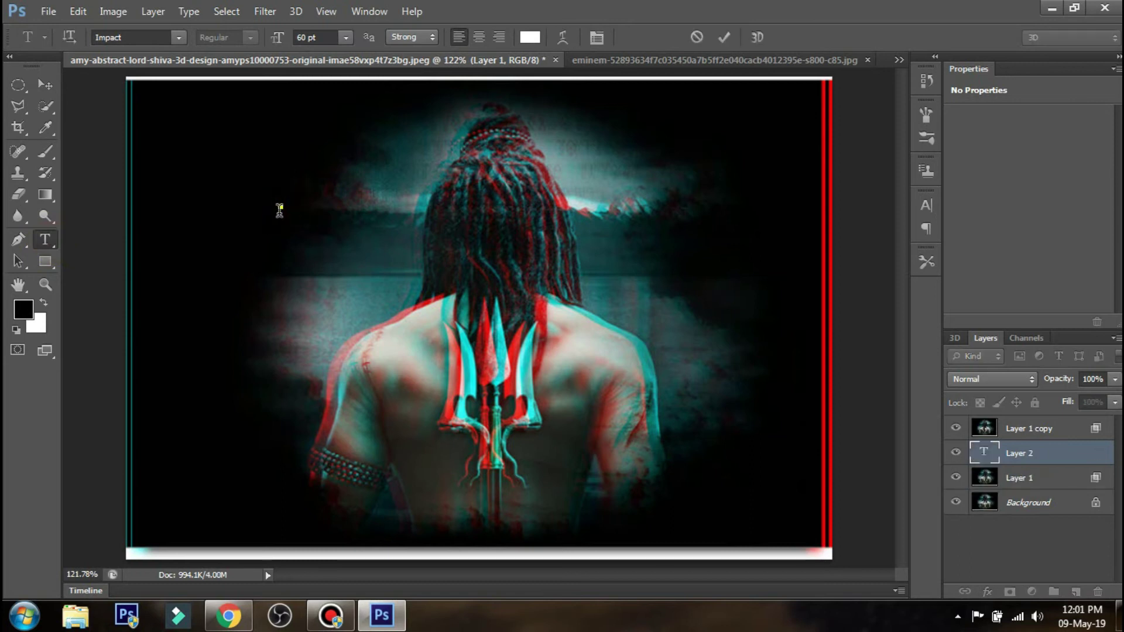
text(L)
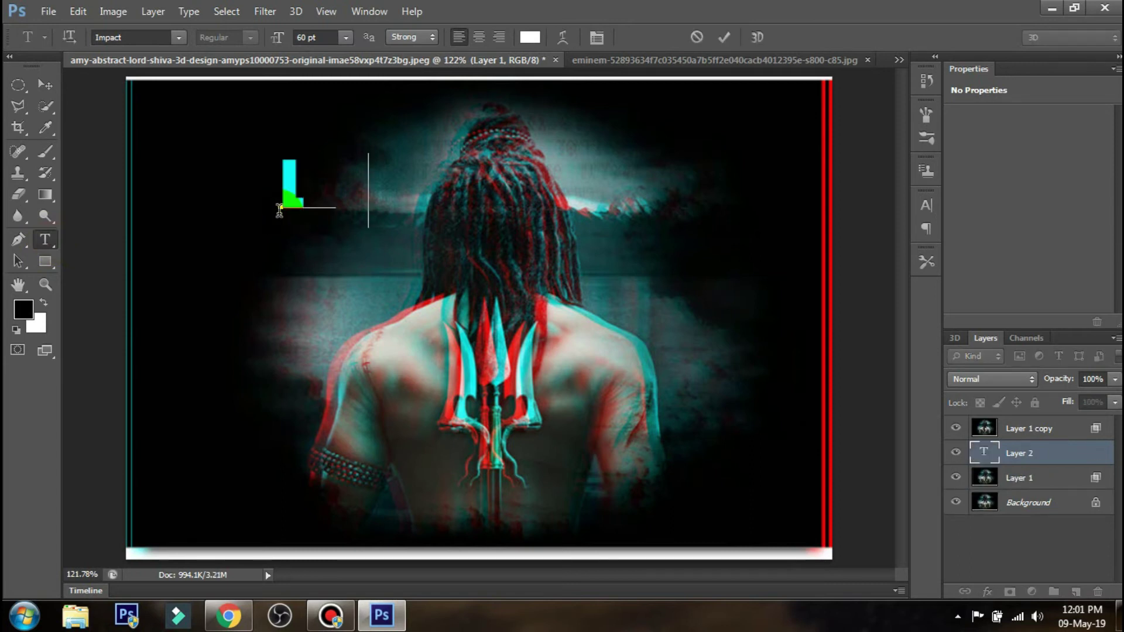
text(ORD )
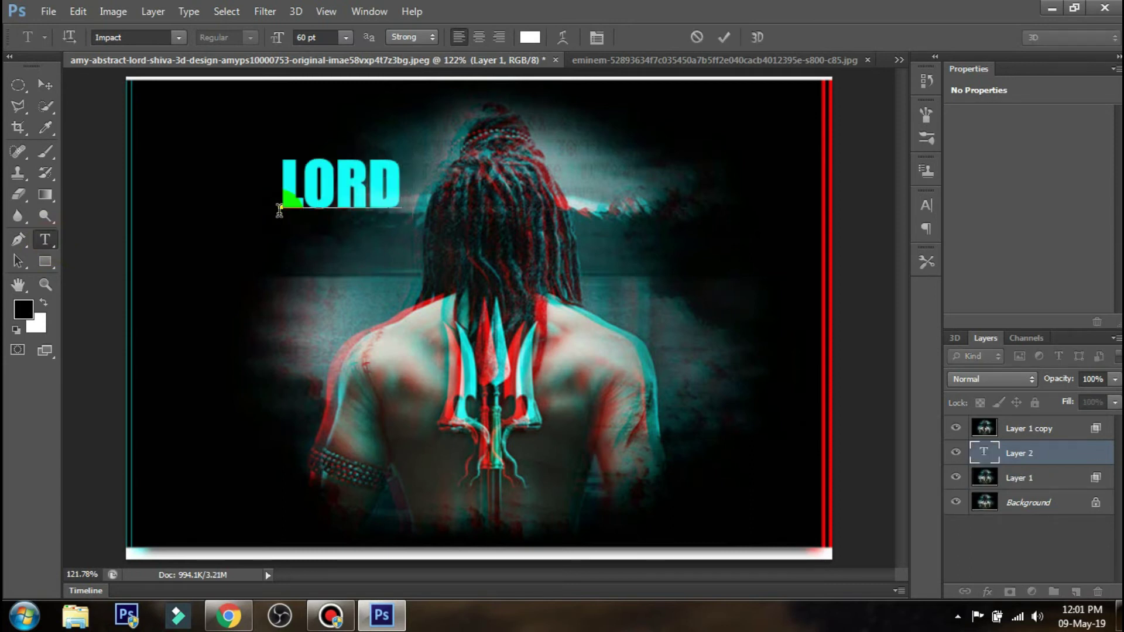
text(SHIVA)
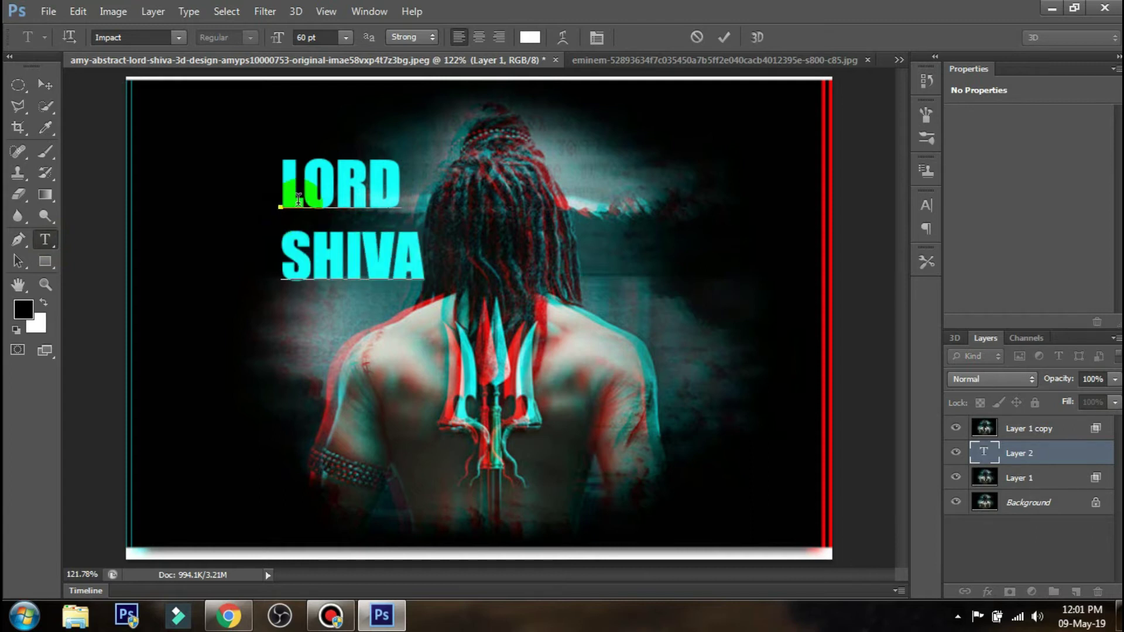
mouse_move(363, 308)
mouse_down()
mouse_move(246, 246)
mouse_move(239, 253)
mouse_up()
click(717, 38)
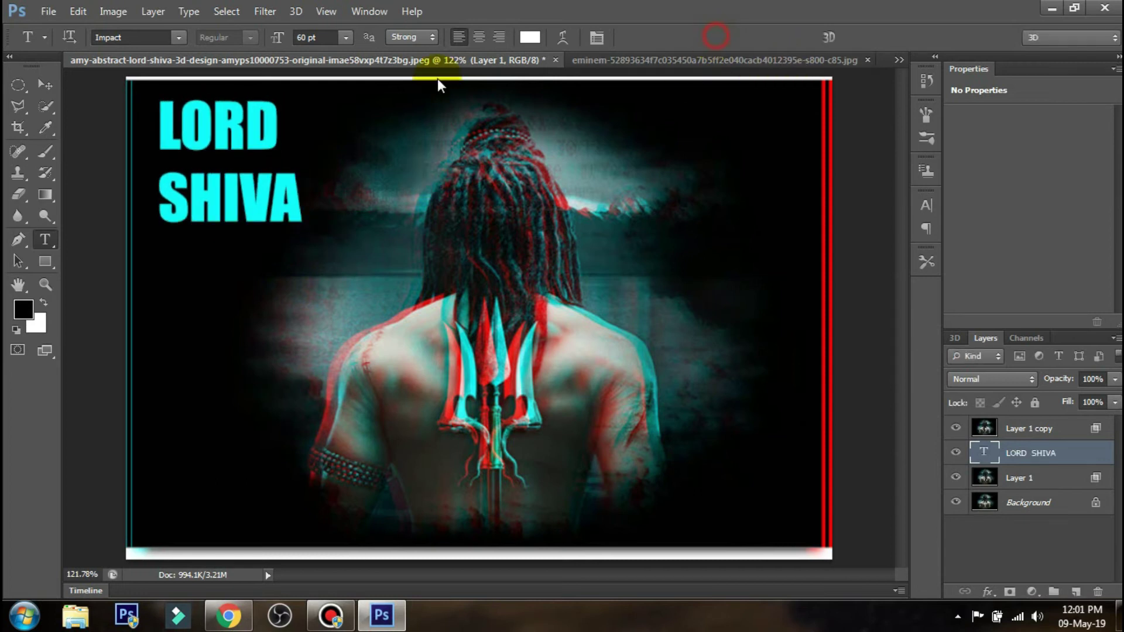
click(50, 87)
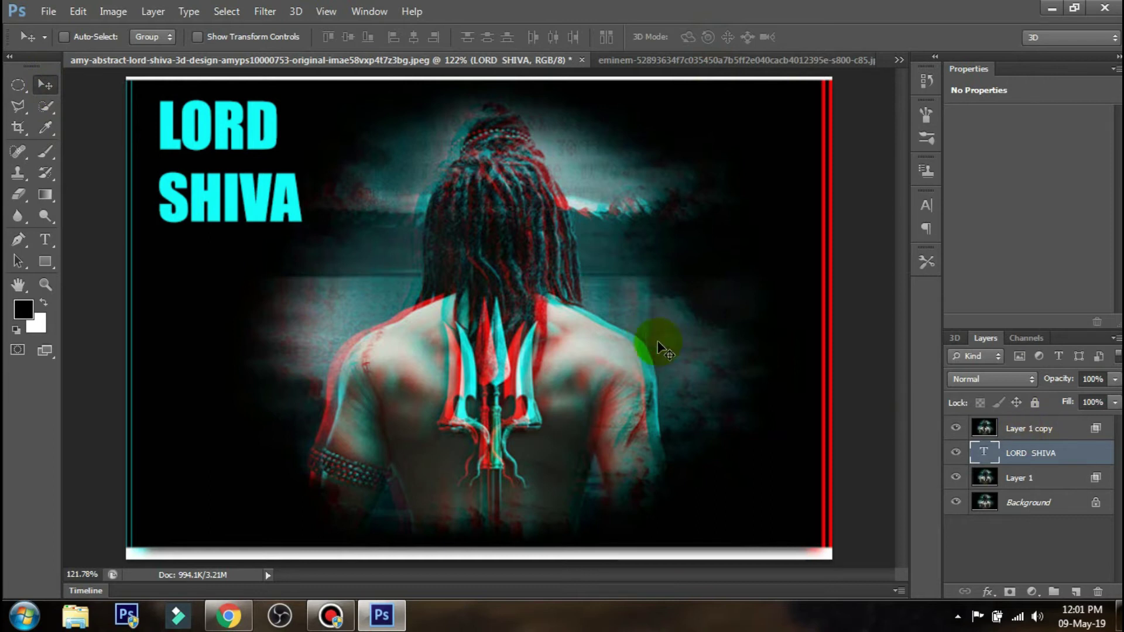
Step: Save a JPEG copy named 'lord shiva 3d' to the Desktop at maximum quality 12
click(1031, 428)
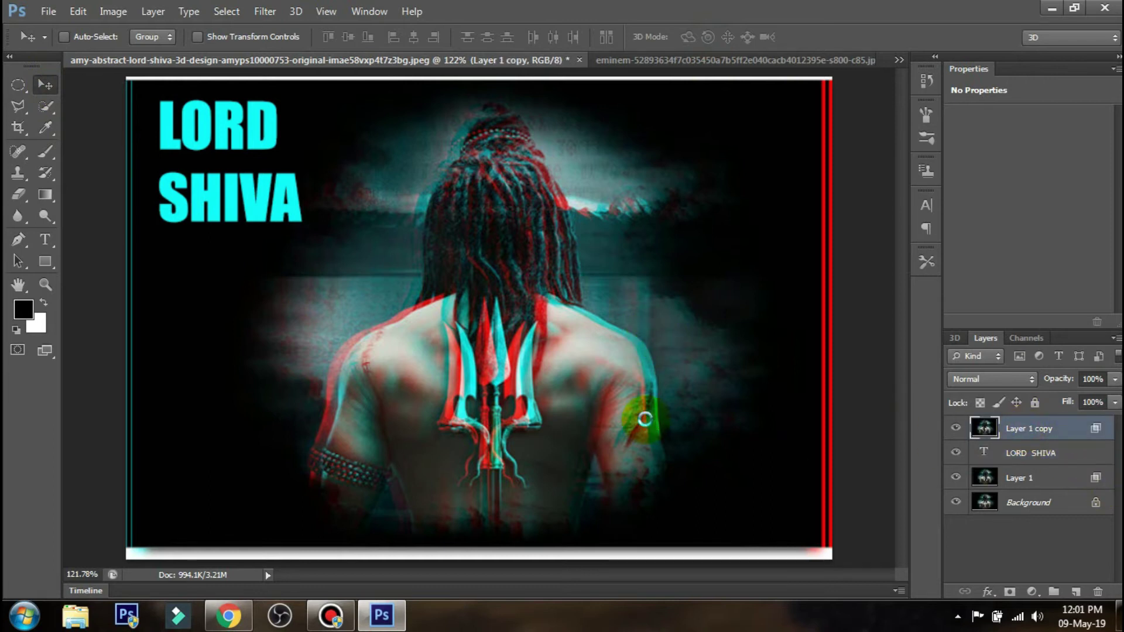
key(ctrl+shift+s)
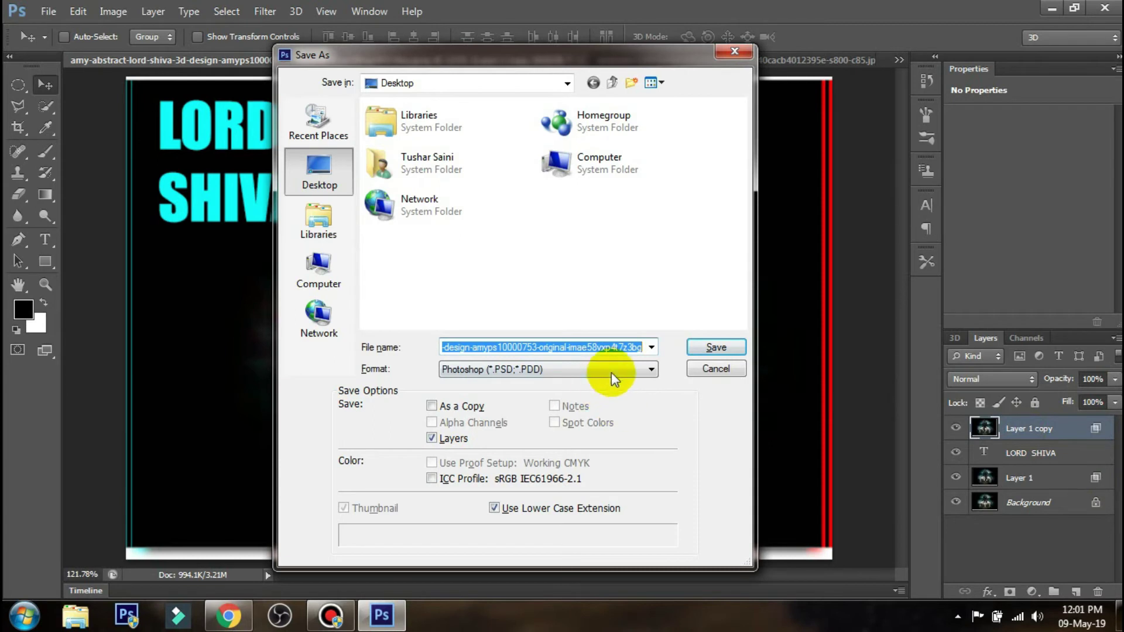
click(614, 369)
click(478, 481)
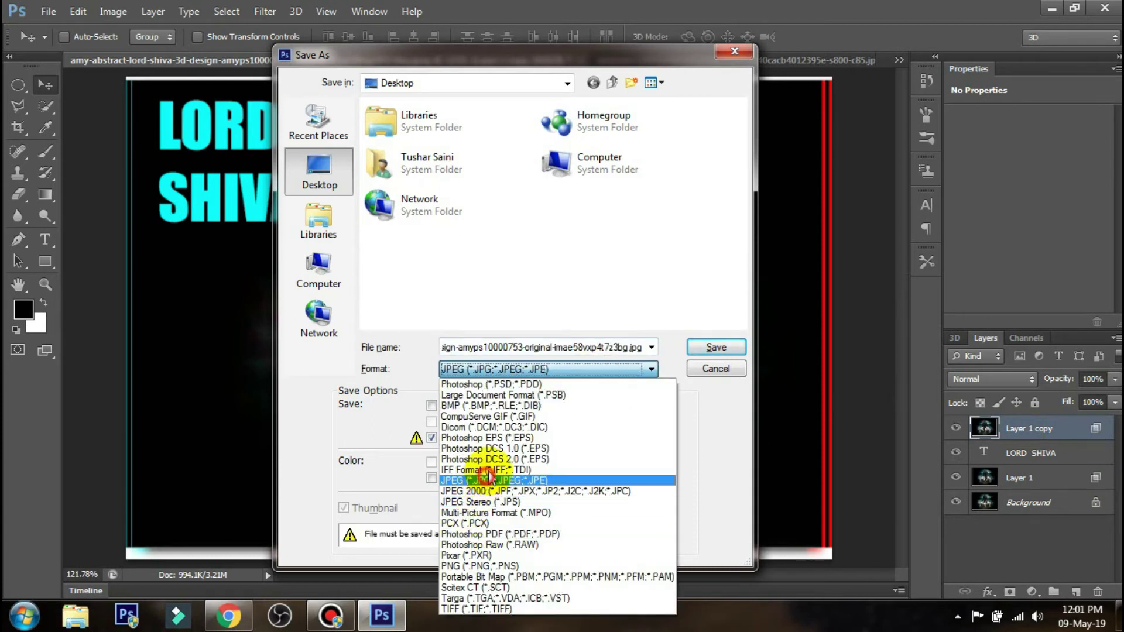
double_click(573, 348)
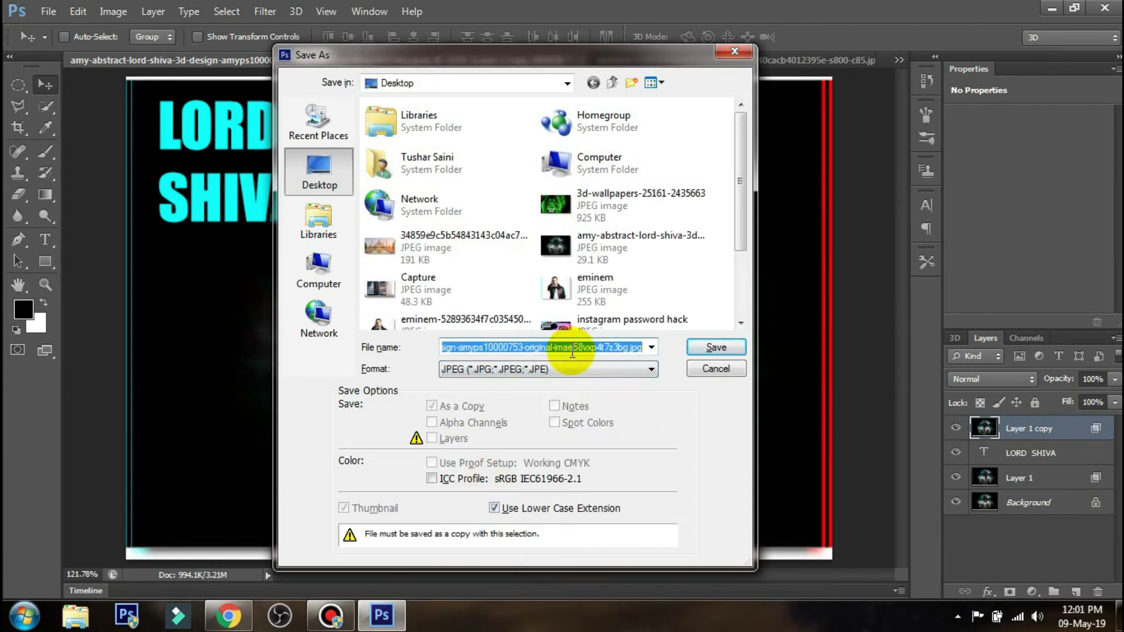
text(lord shiva 3d)
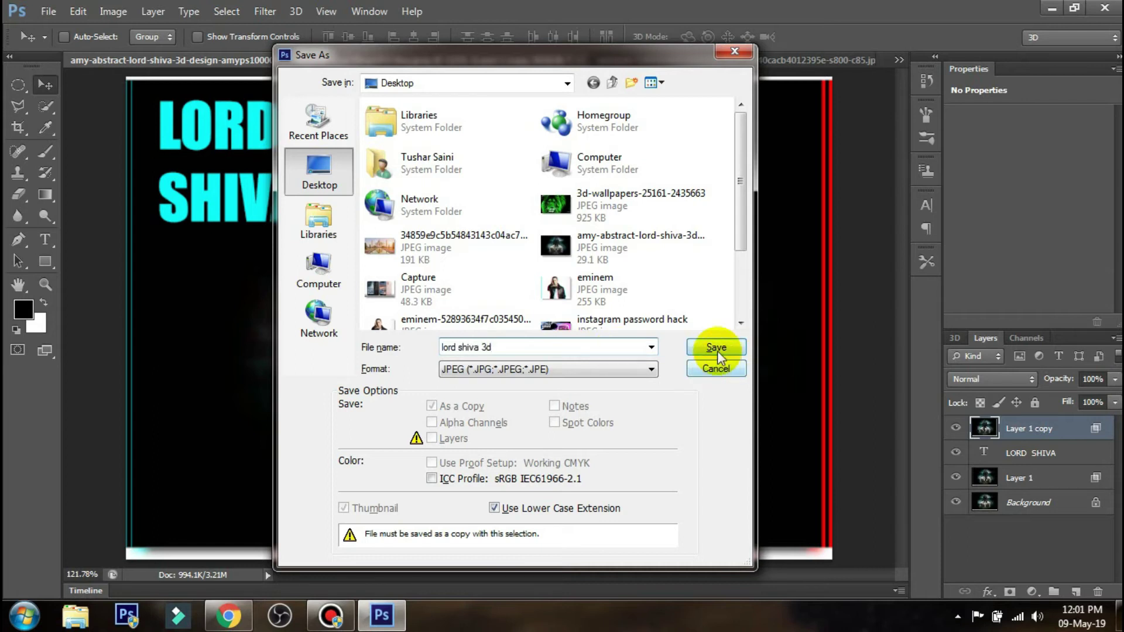
click(716, 348)
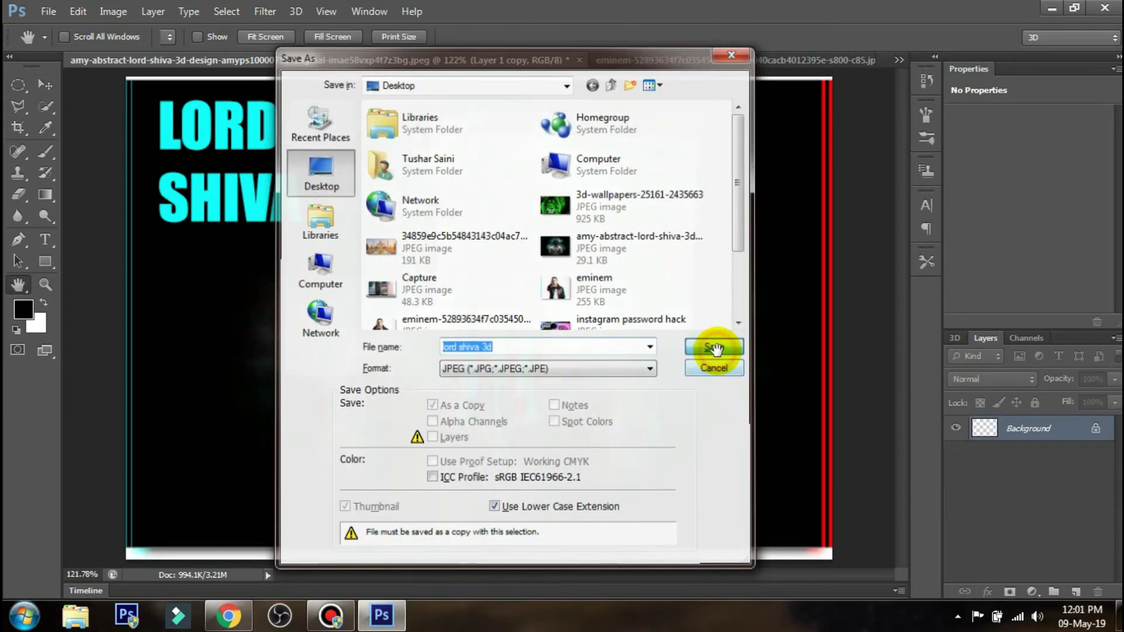
drag(606, 237, 625, 202)
click(683, 149)
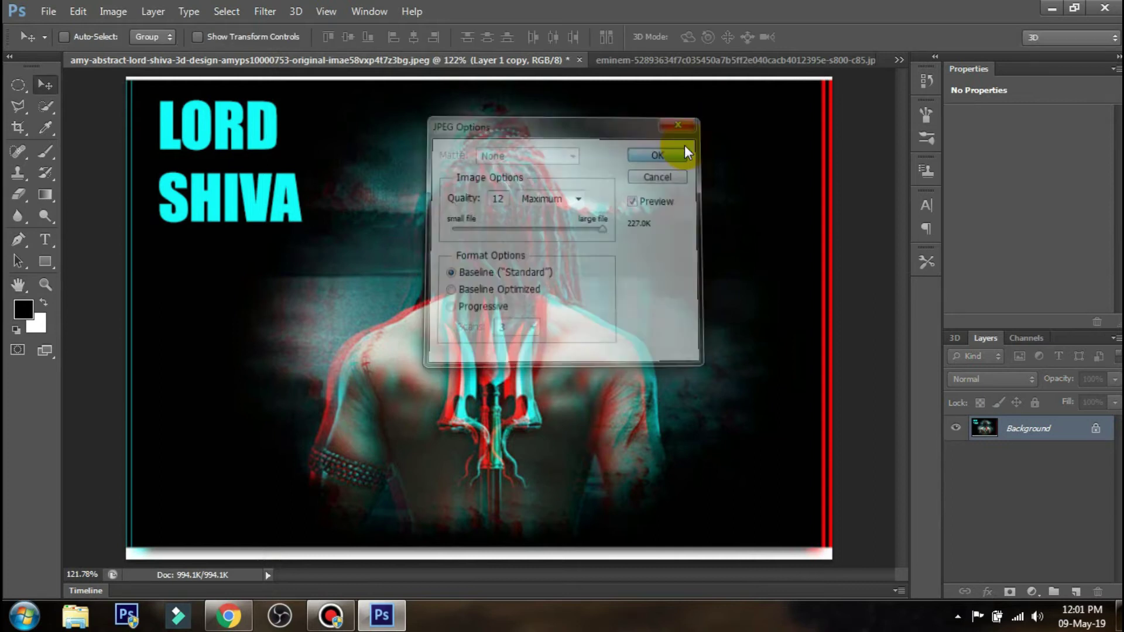
Step: Close the Lord Shiva document without saving and switch to the Eminem photo
click(579, 60)
click(554, 230)
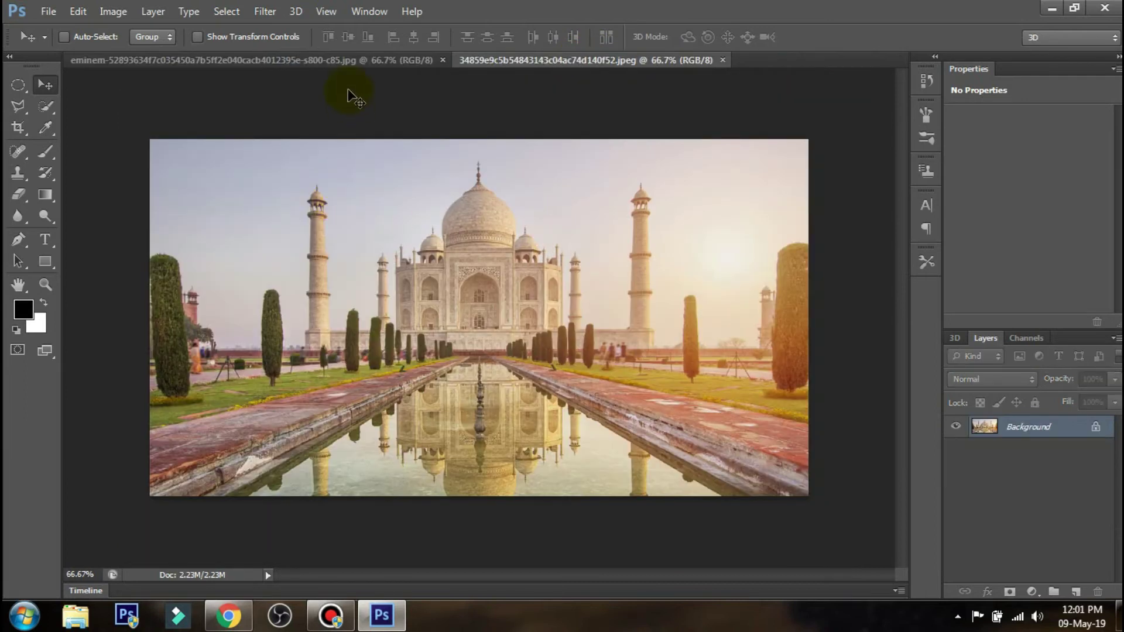
click(349, 66)
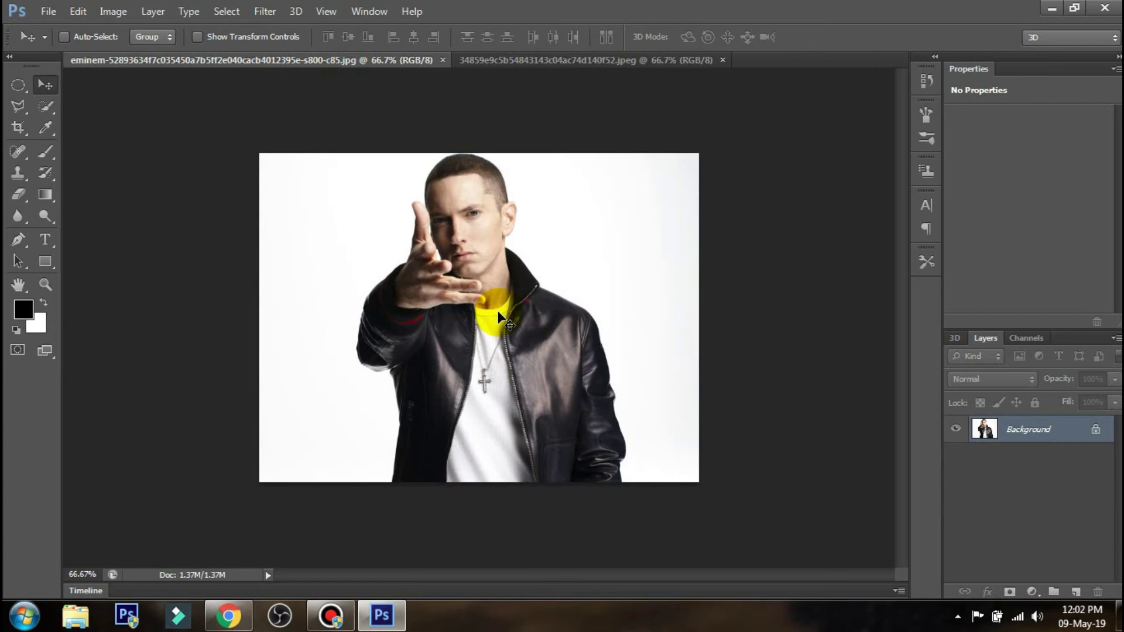
scroll(498, 317, up, 3)
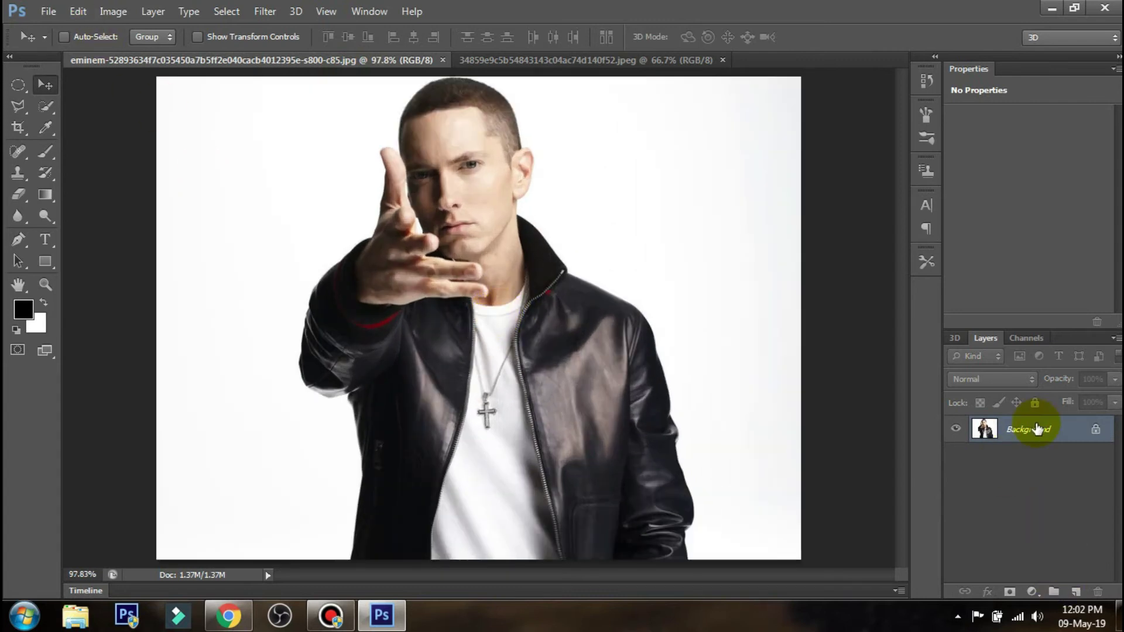
Step: Duplicate the Eminem background to Layer 1 with the red channel excluded, and hide Background
key(ctrl+j)
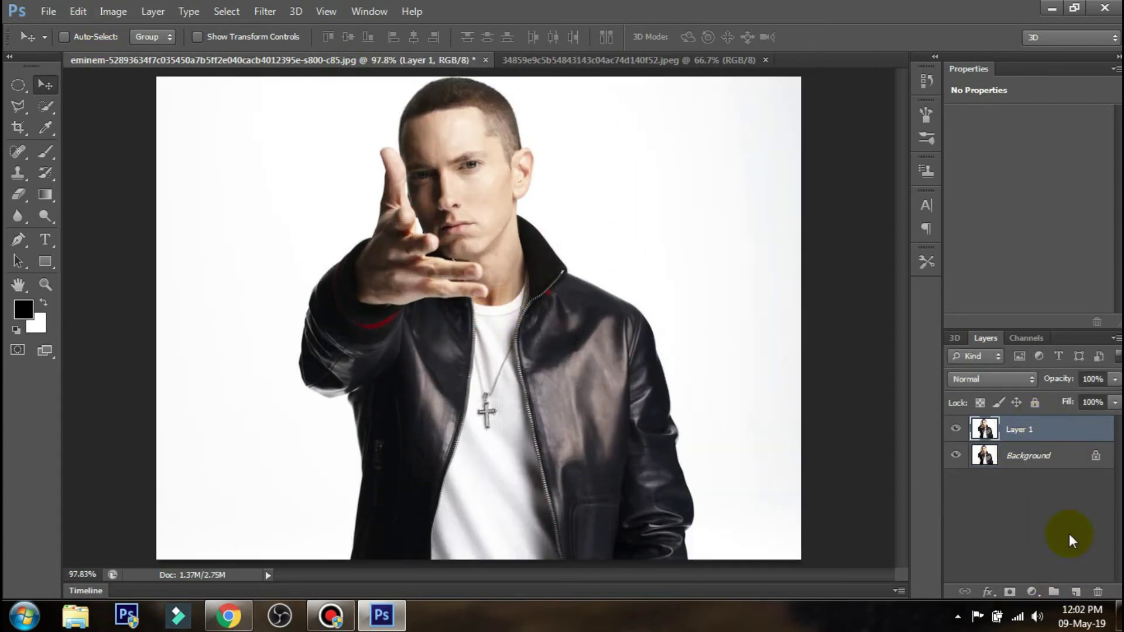
click(988, 592)
click(1031, 391)
click(541, 206)
click(777, 105)
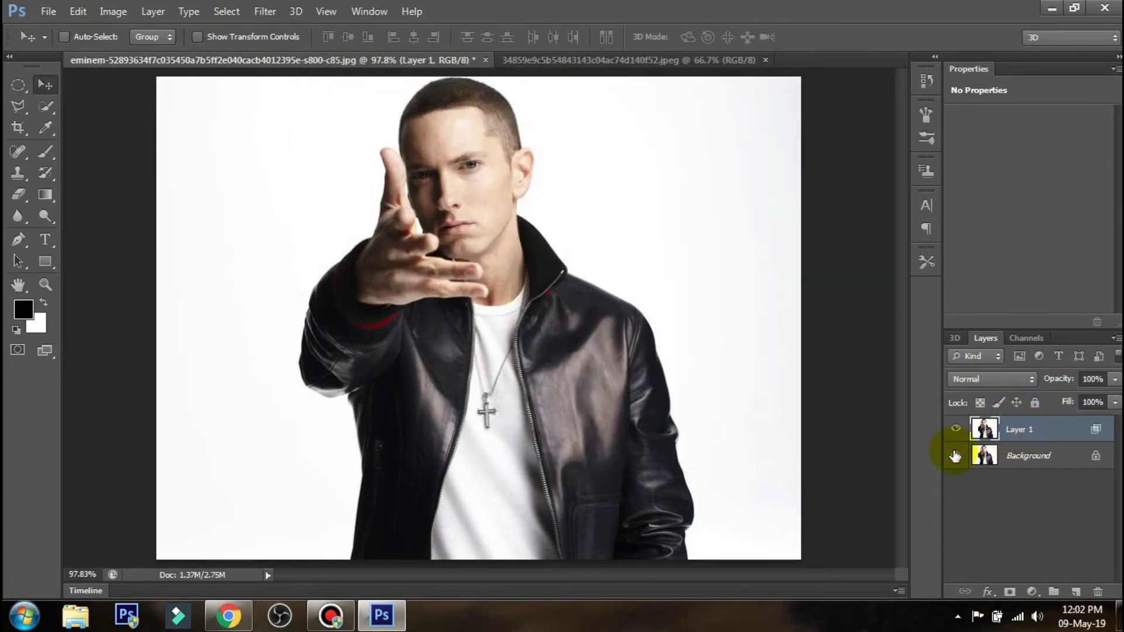
click(956, 455)
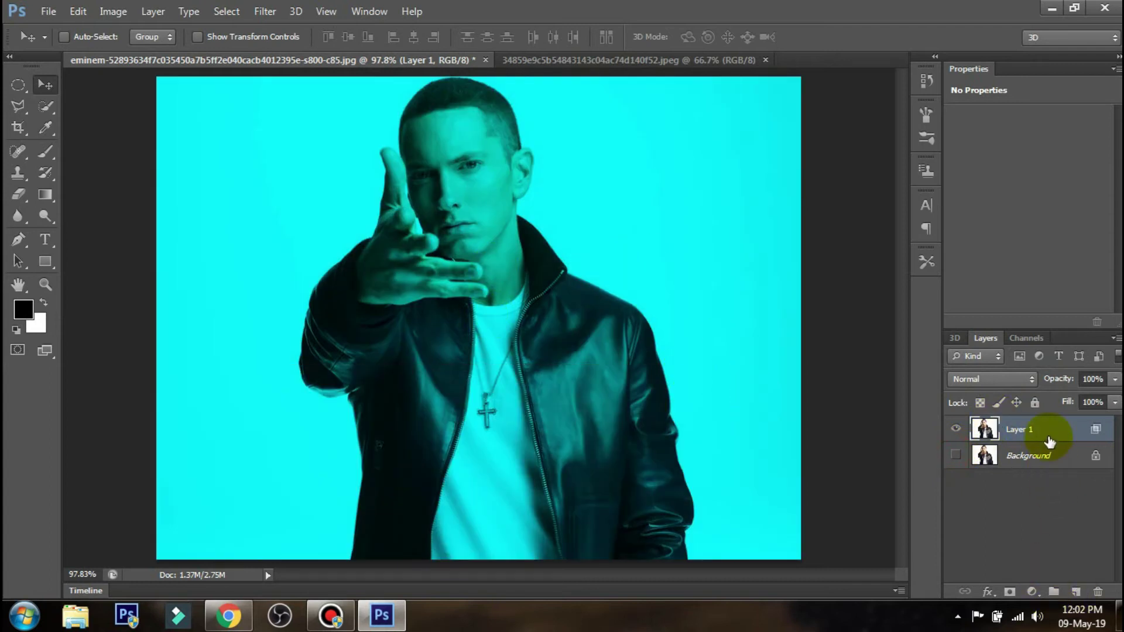
Step: Duplicate Layer 1, restrict the copy's blending to the red channel, and show Layer 1
key(ctrl+j)
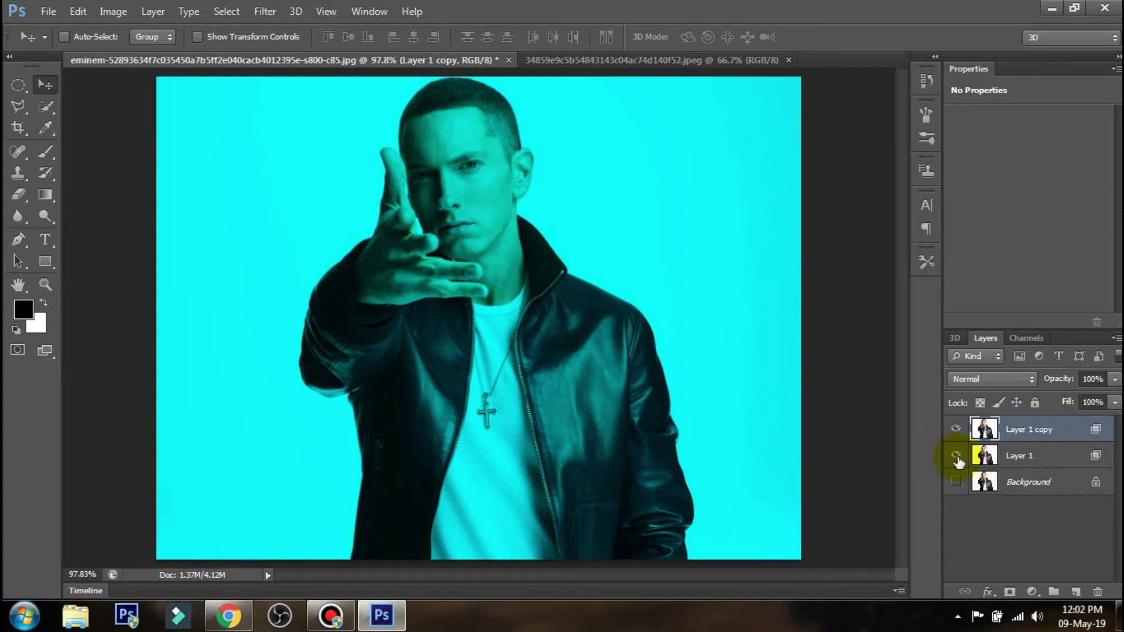
click(988, 593)
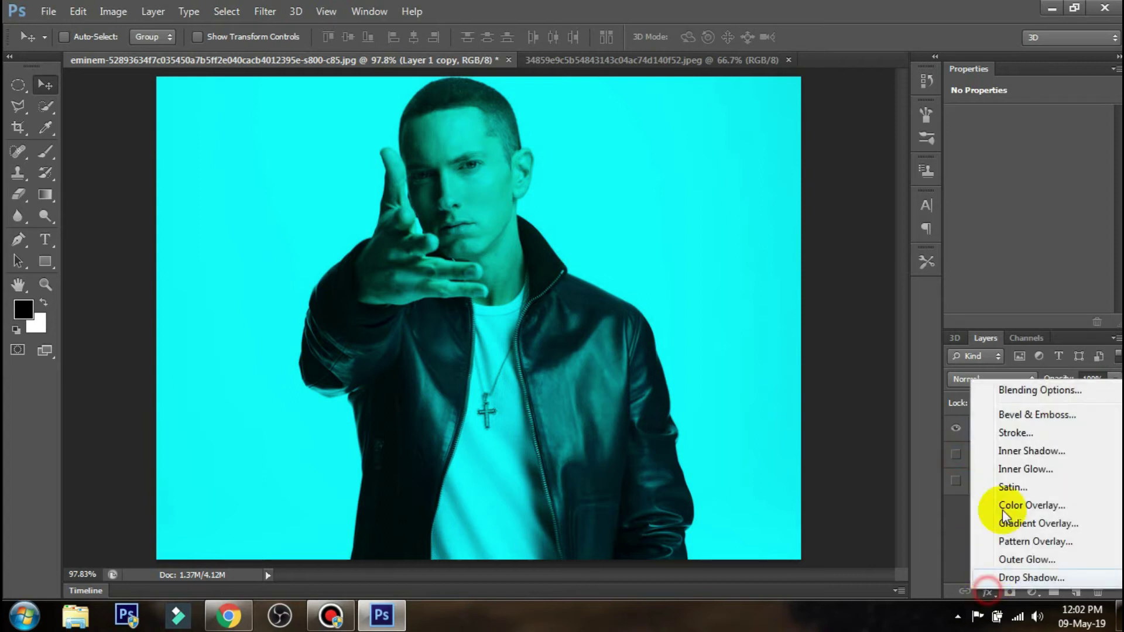
click(1059, 395)
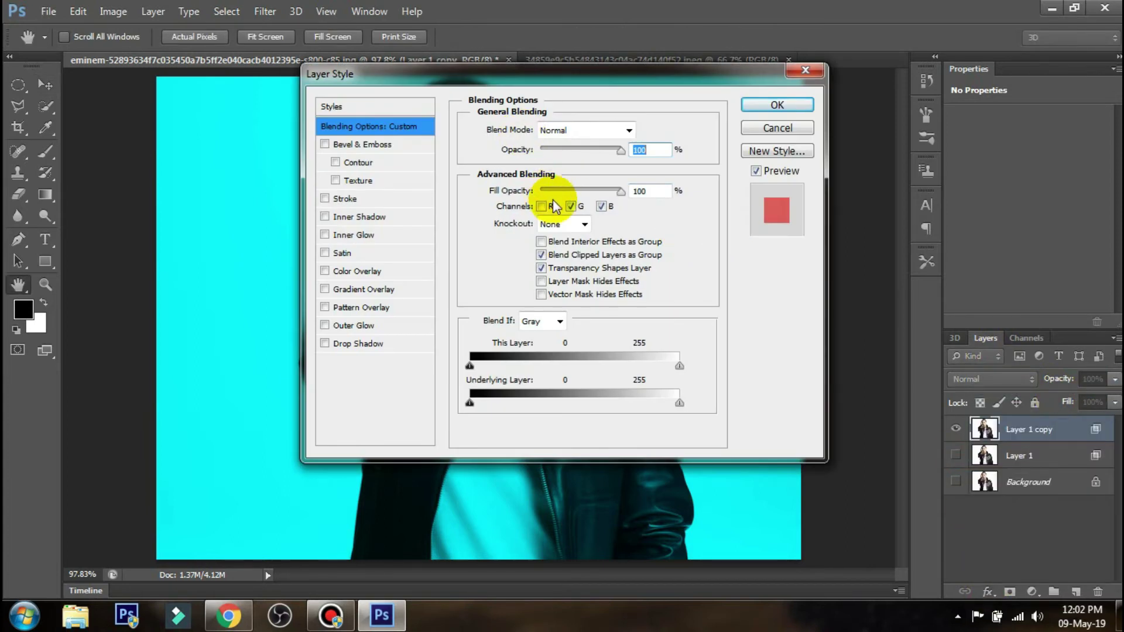
click(541, 206)
click(601, 206)
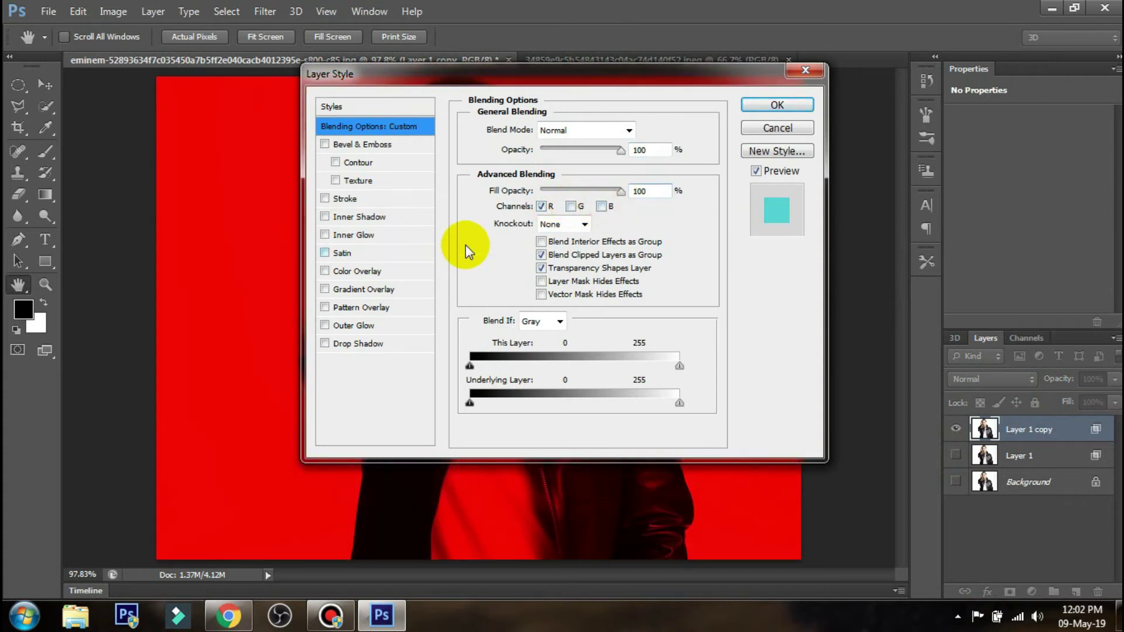
click(778, 105)
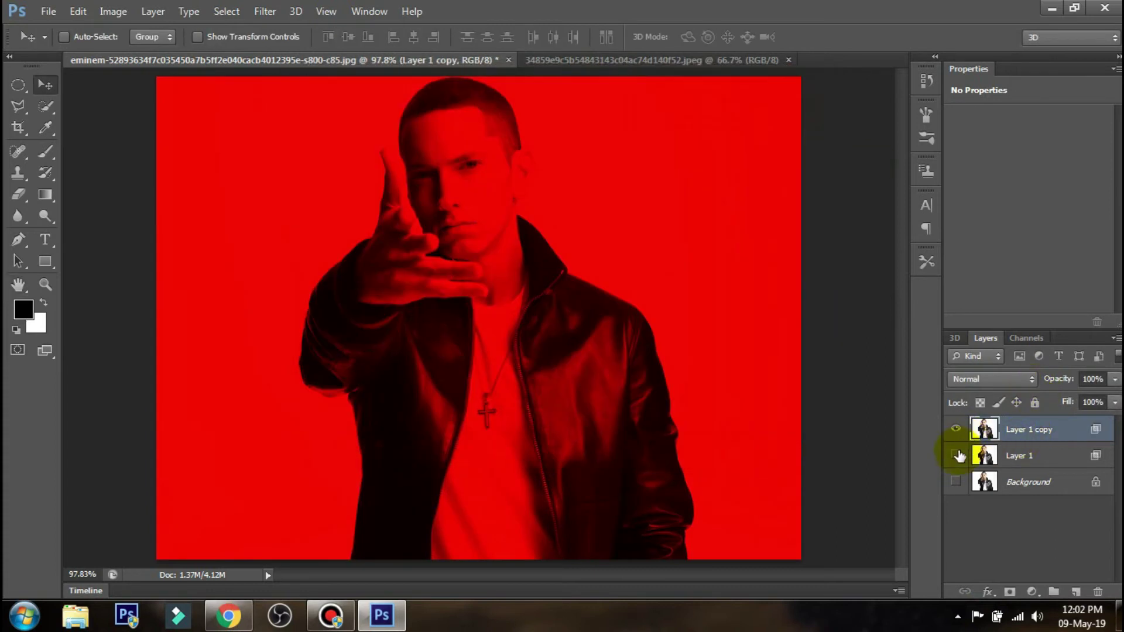
click(957, 455)
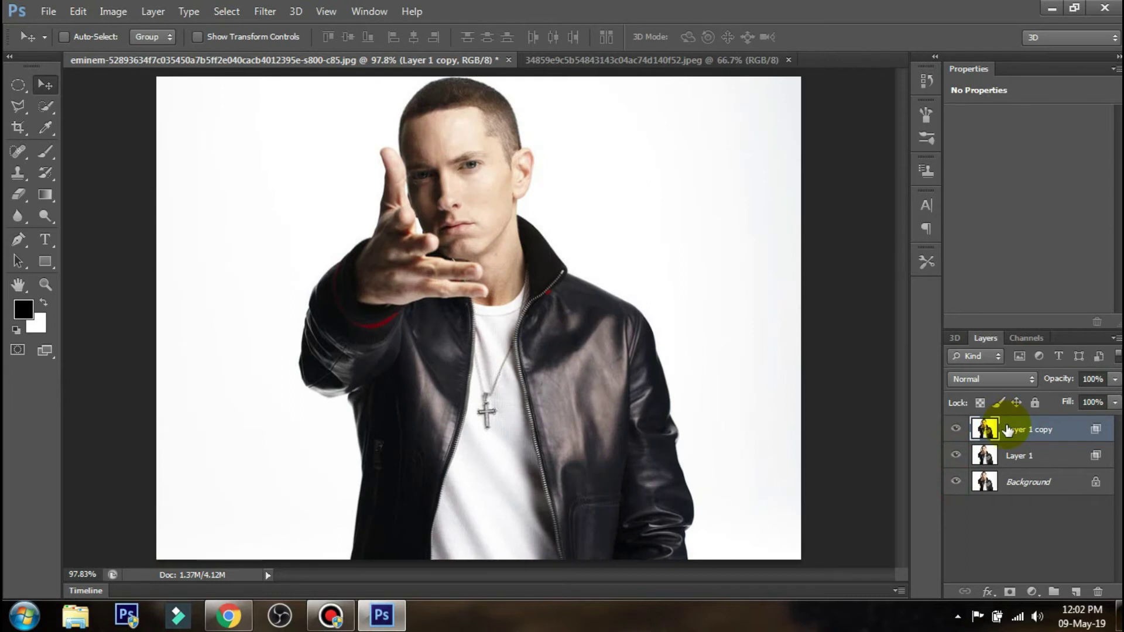
Step: Nudge the red copy right and Layer 1 sideways to set thin red/cyan fringes
key(Right)
key(Right)
key(Right)
key(Right)
key(Right)
key(Right)
key(Right)
key(Right)
key(Right)
key(Right)
key(Right)
key(Right)
click(1016, 459)
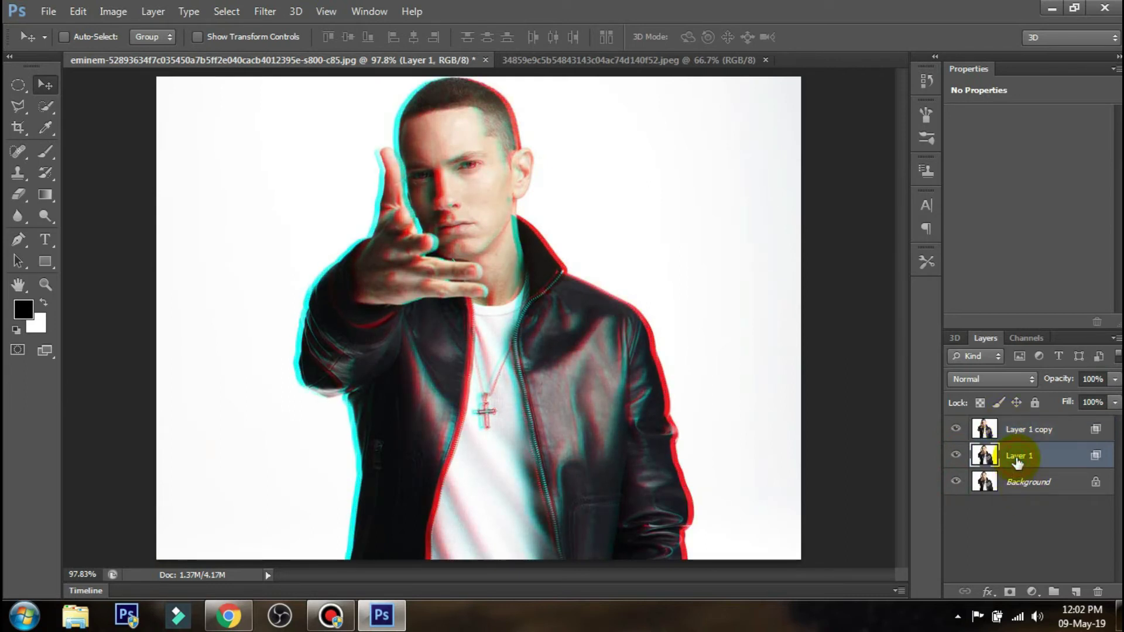
key(Left)
key(Left)
key(Left)
key(Left)
key(Left)
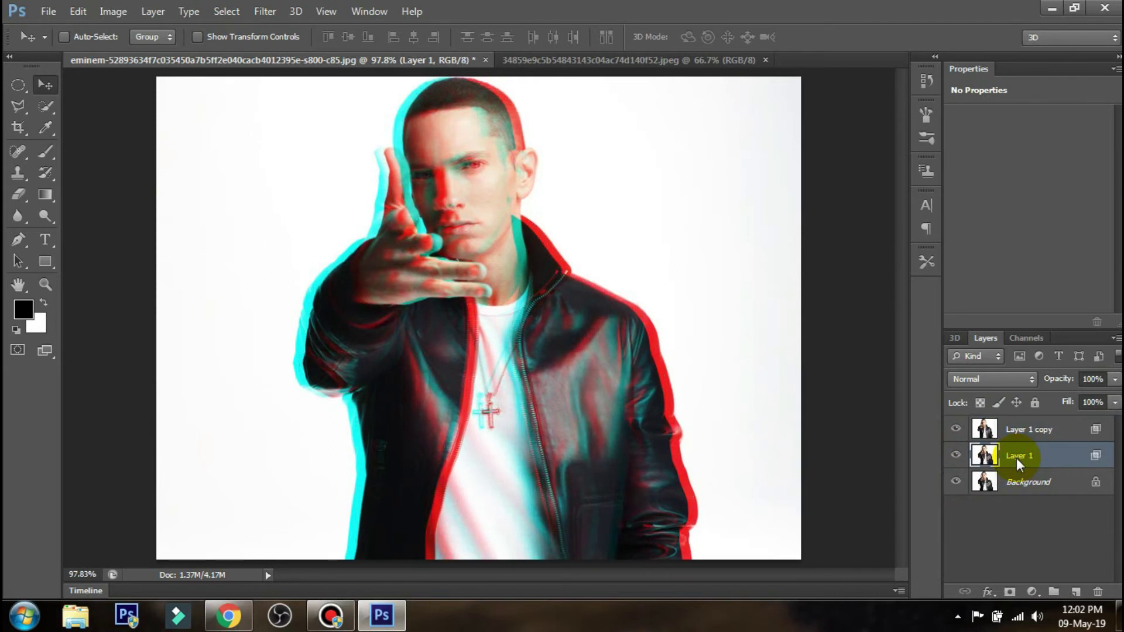
key(Right)
key(Right)
key(Right)
key(Right)
key(Right)
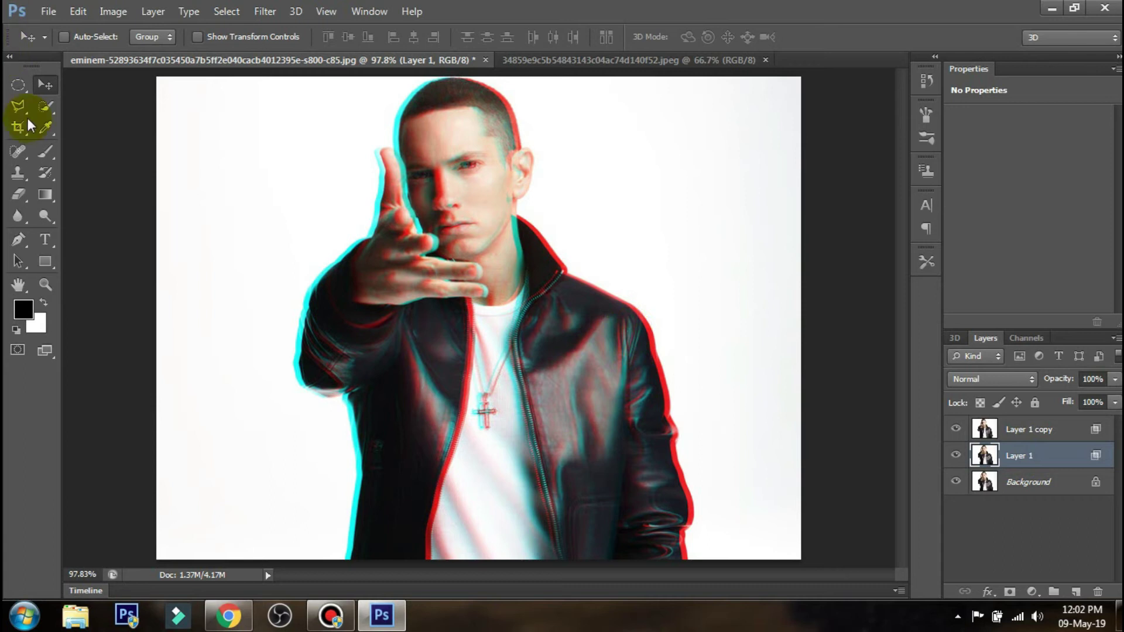
Step: Add an EMIN3M title, set its colour in the Color Picker, and commit it at the top left
click(45, 239)
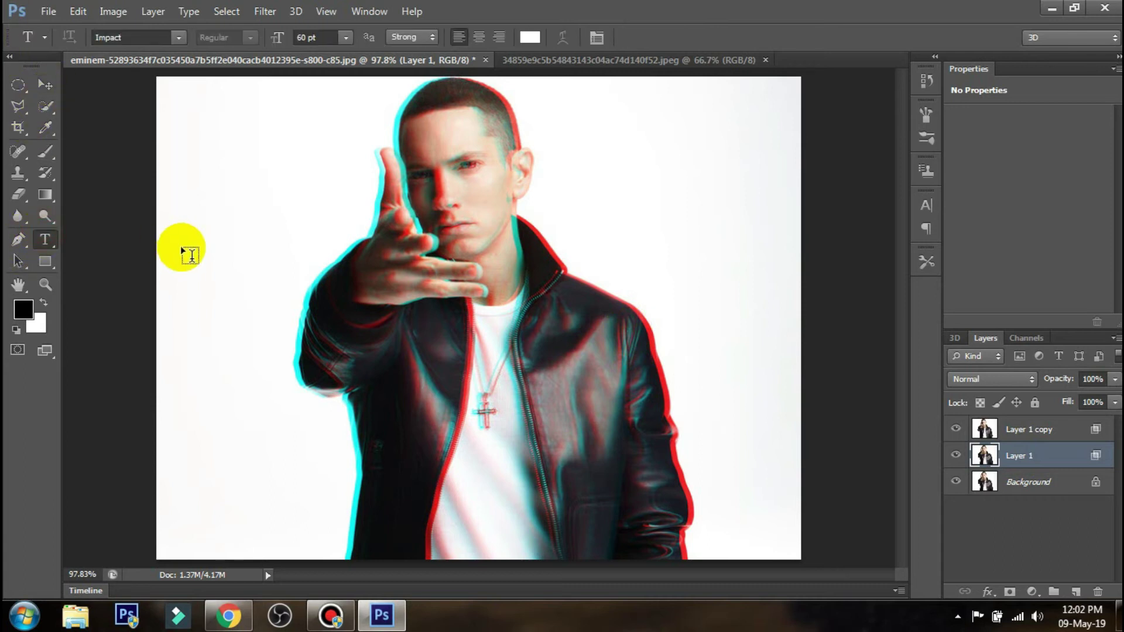
click(182, 246)
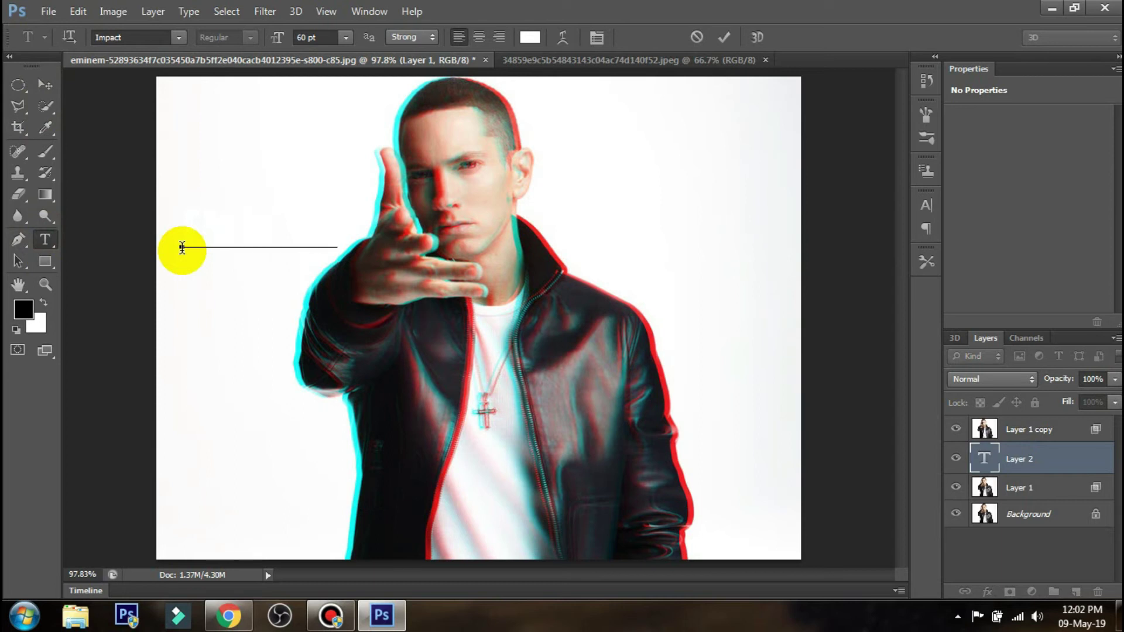
key(ctrl+a)
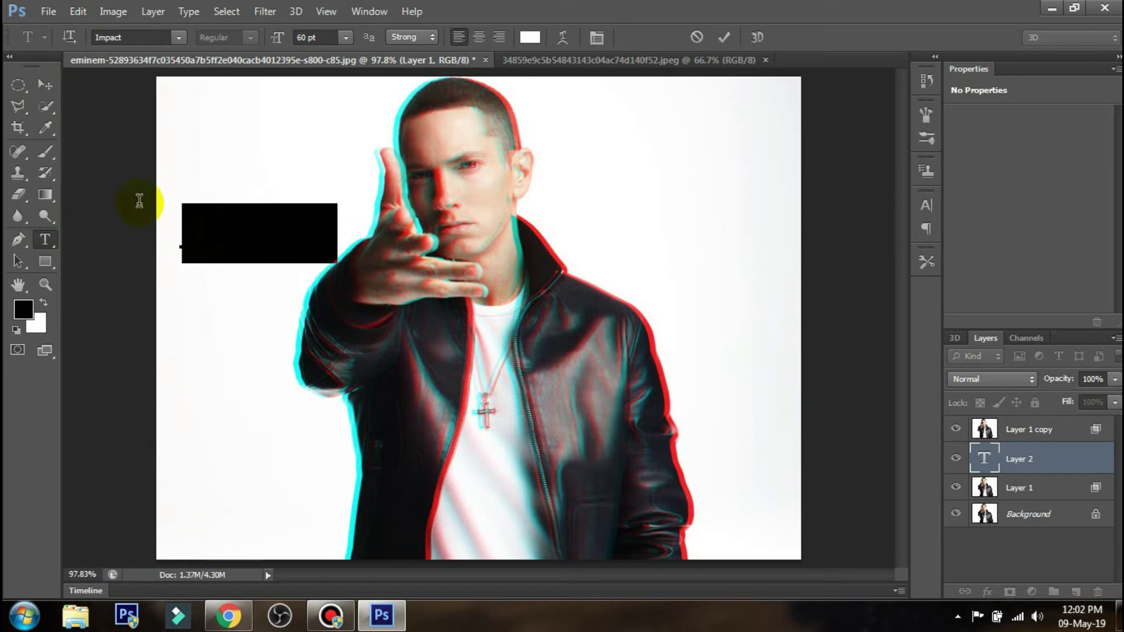
click(530, 37)
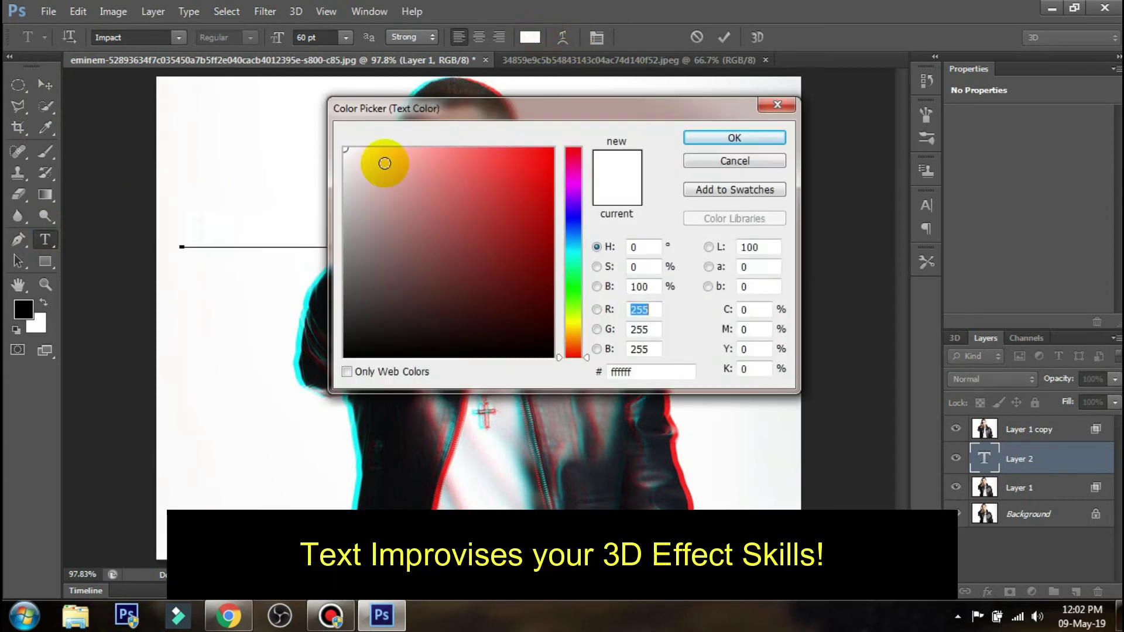
drag(385, 163, 301, 389)
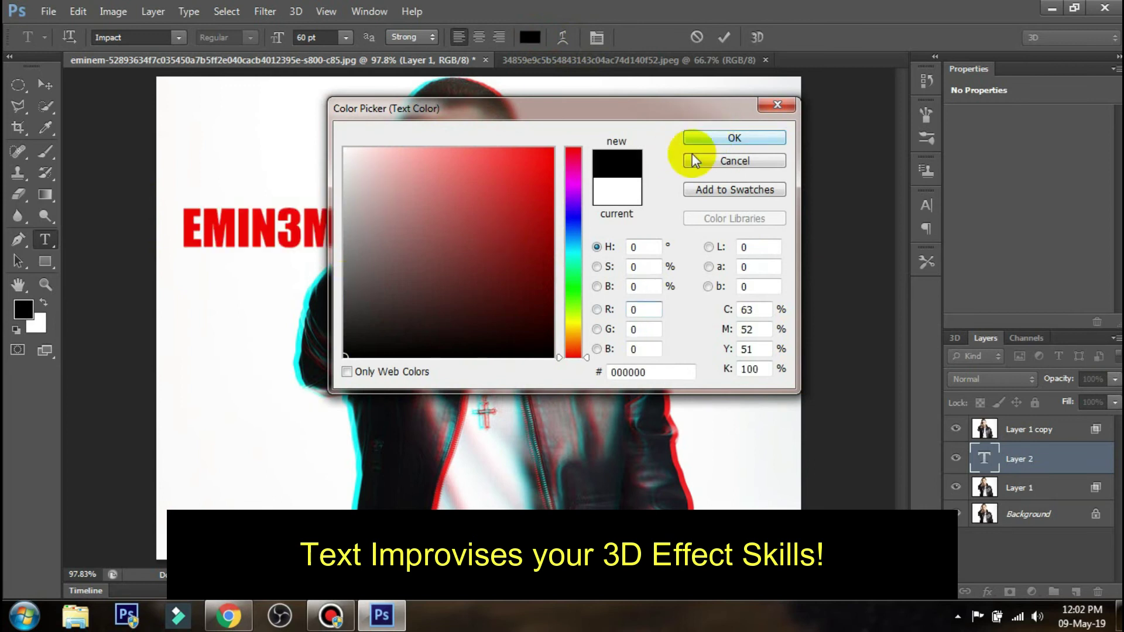
click(355, 357)
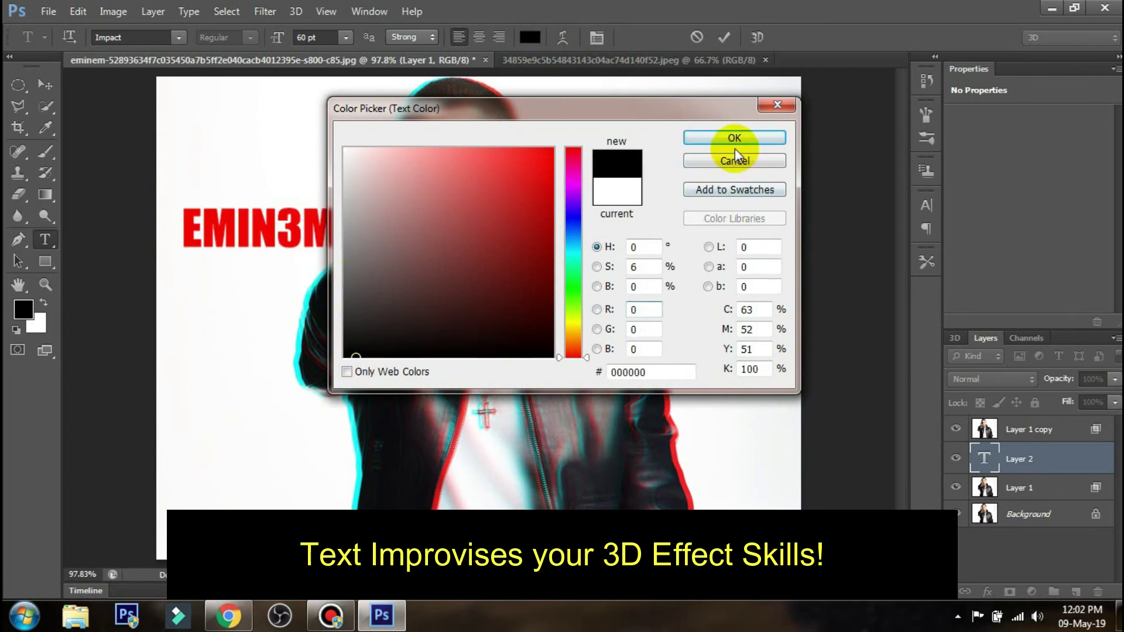
click(724, 135)
key(ctrl+h)
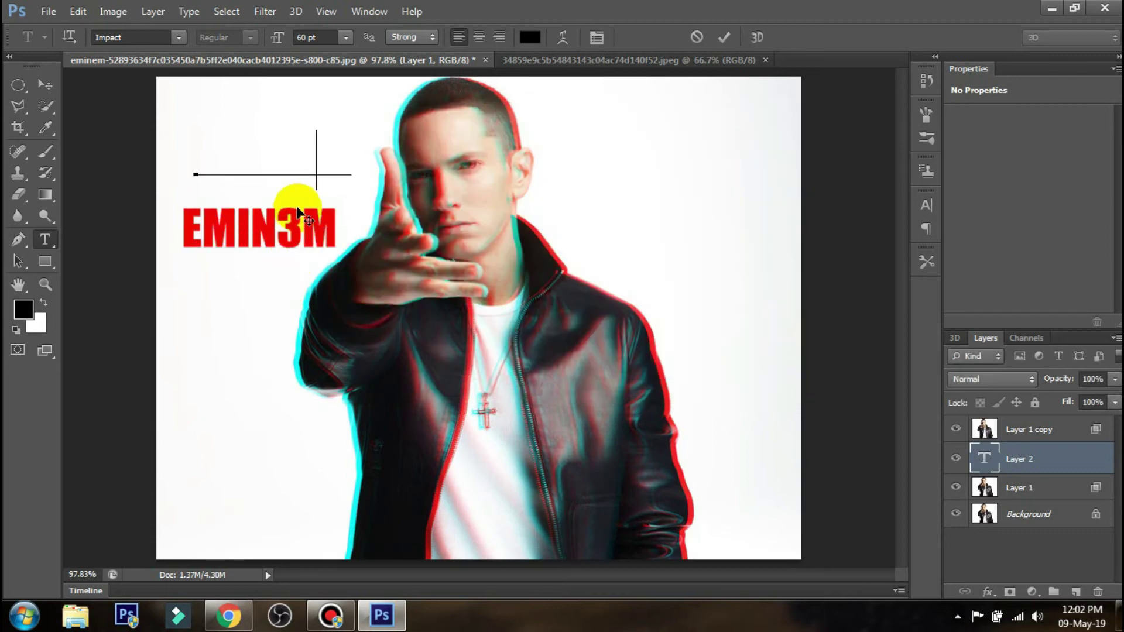
drag(300, 213, 301, 204)
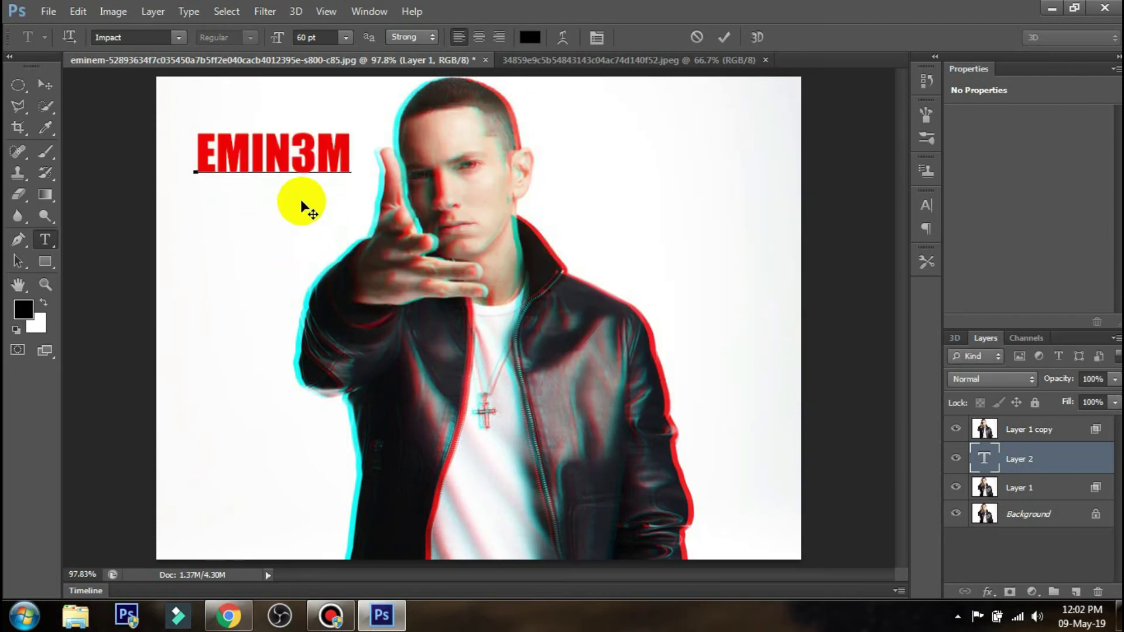
click(725, 38)
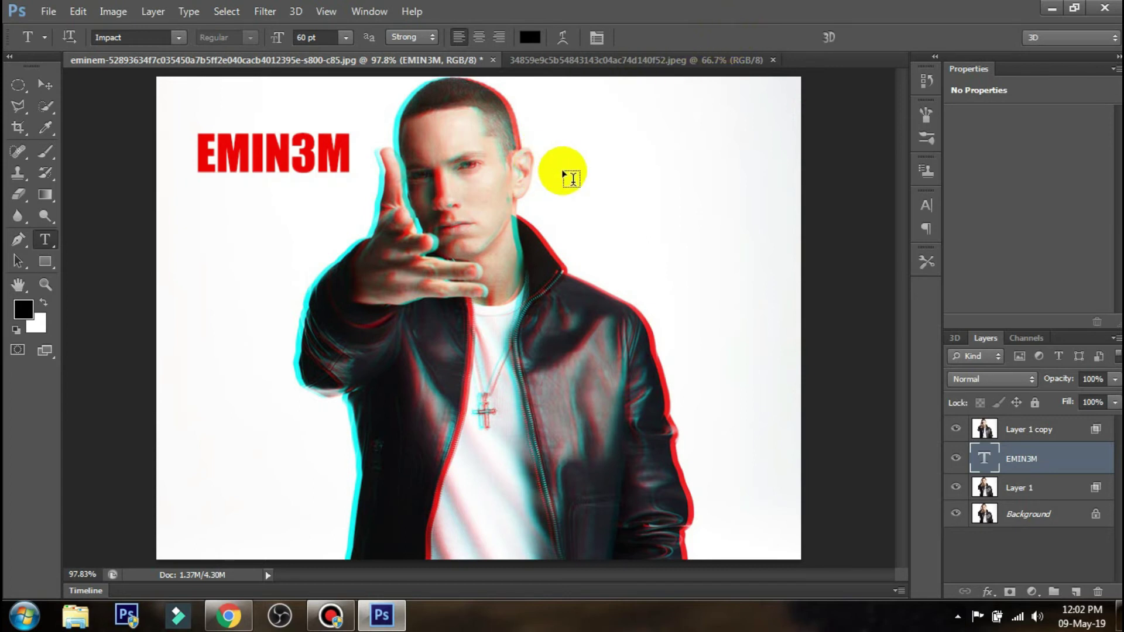
Step: Save the image as JPEG 'eminem 3d' at quality 12, then close it without saving changes
key(ctrl+shift+s)
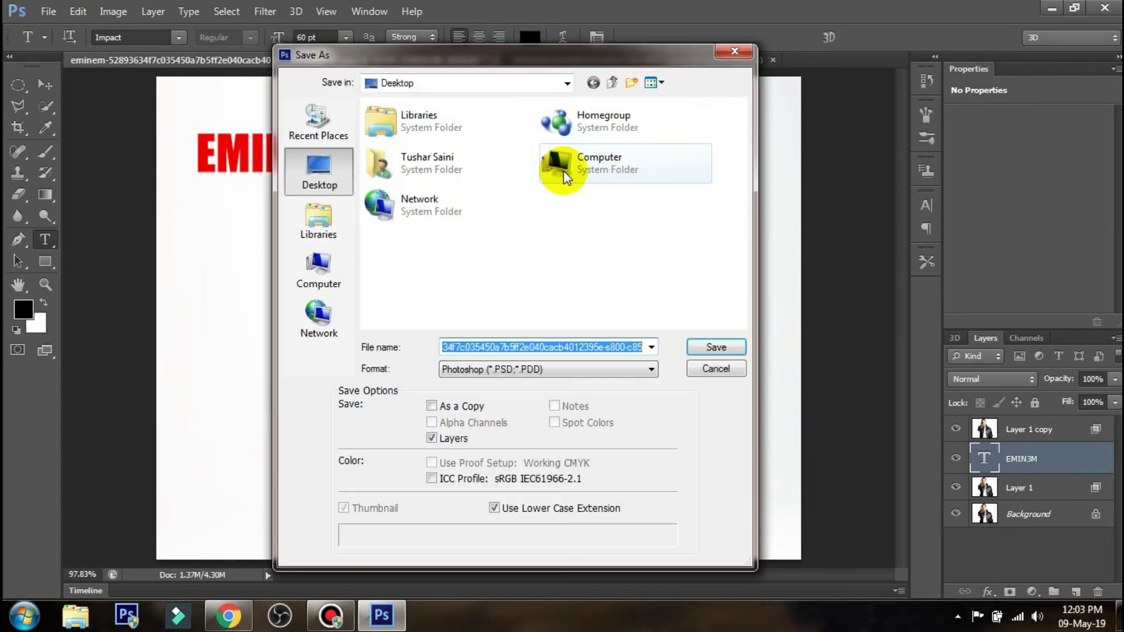
click(514, 375)
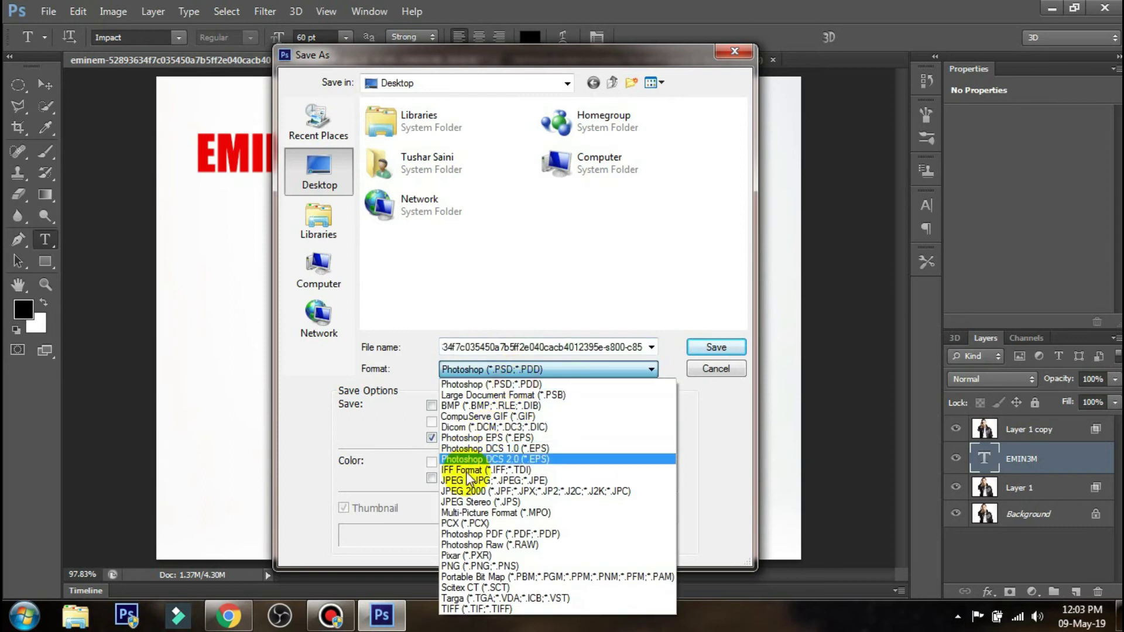
click(489, 484)
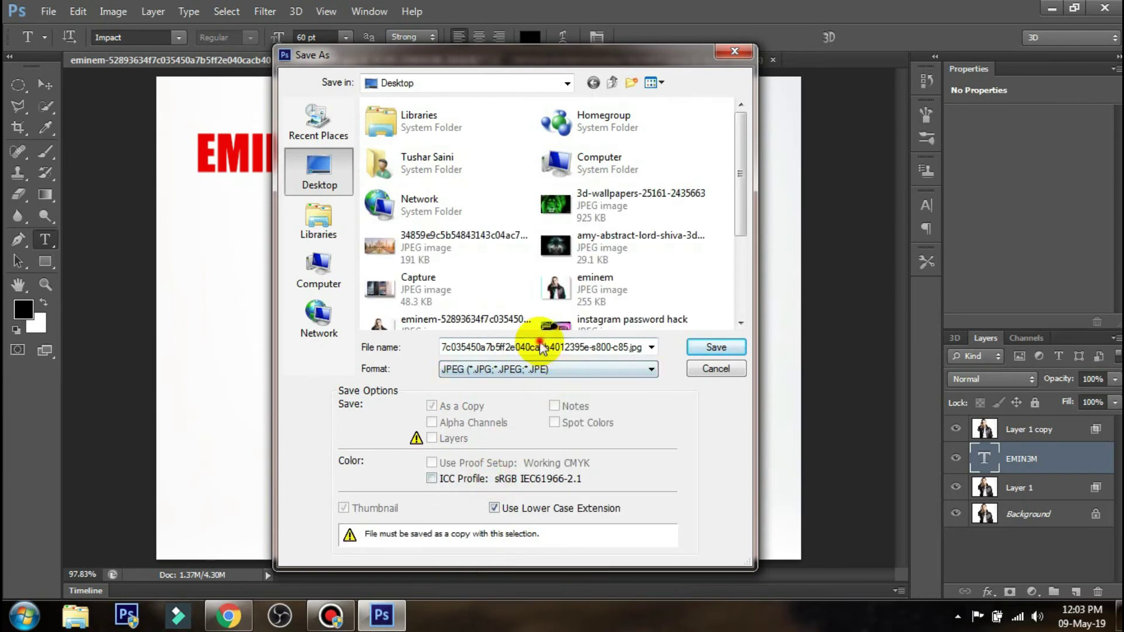
text(eminem 3d)
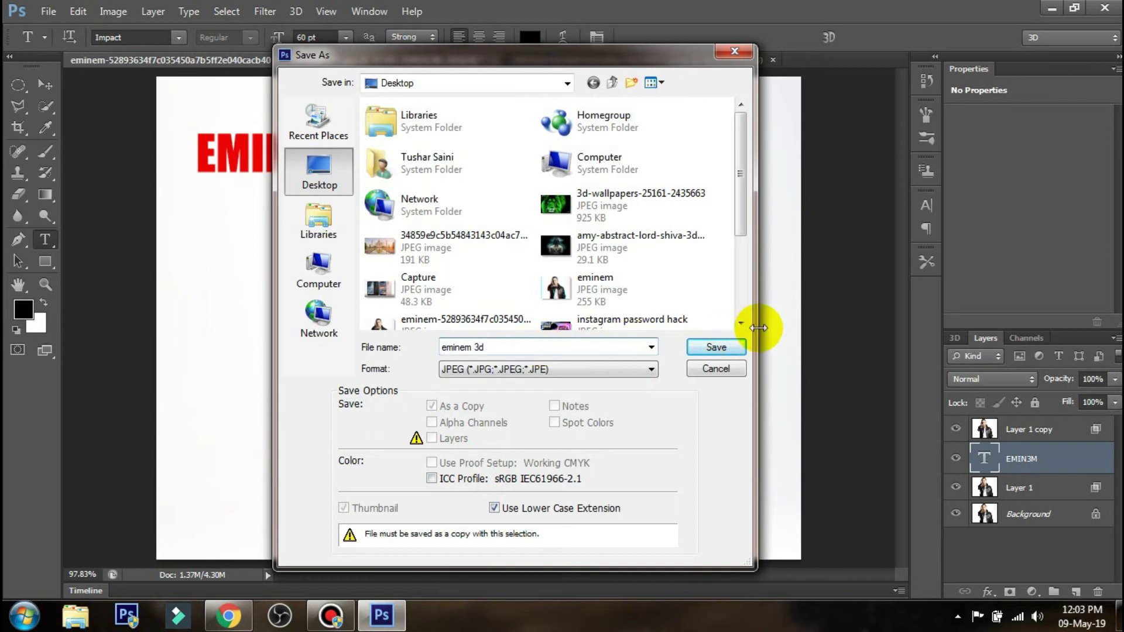
click(720, 349)
drag(554, 232, 612, 228)
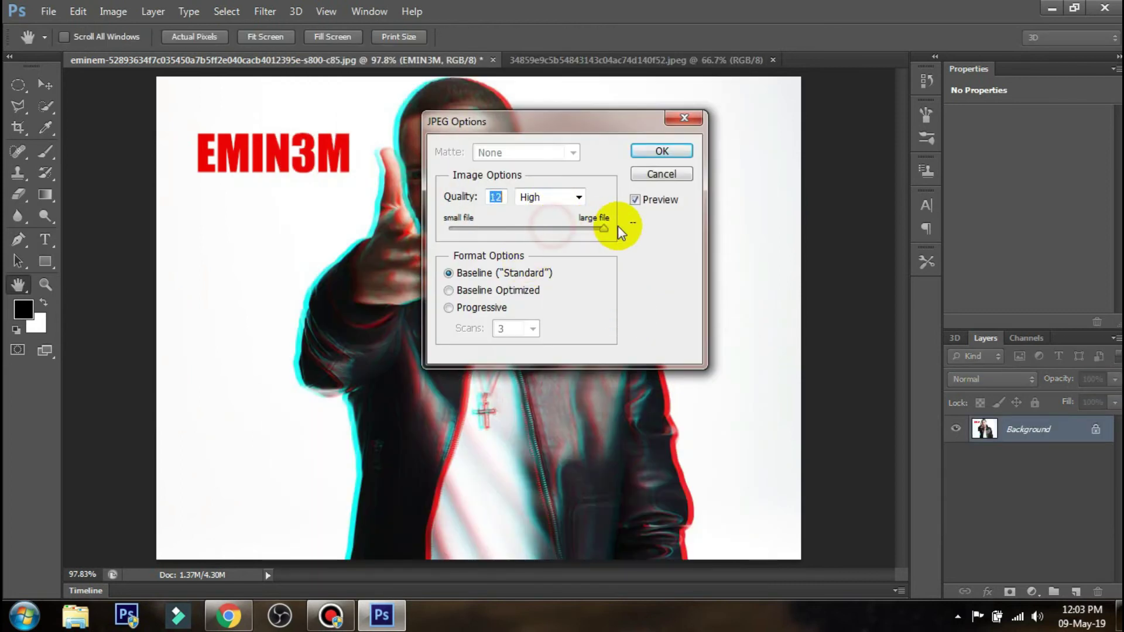
click(652, 154)
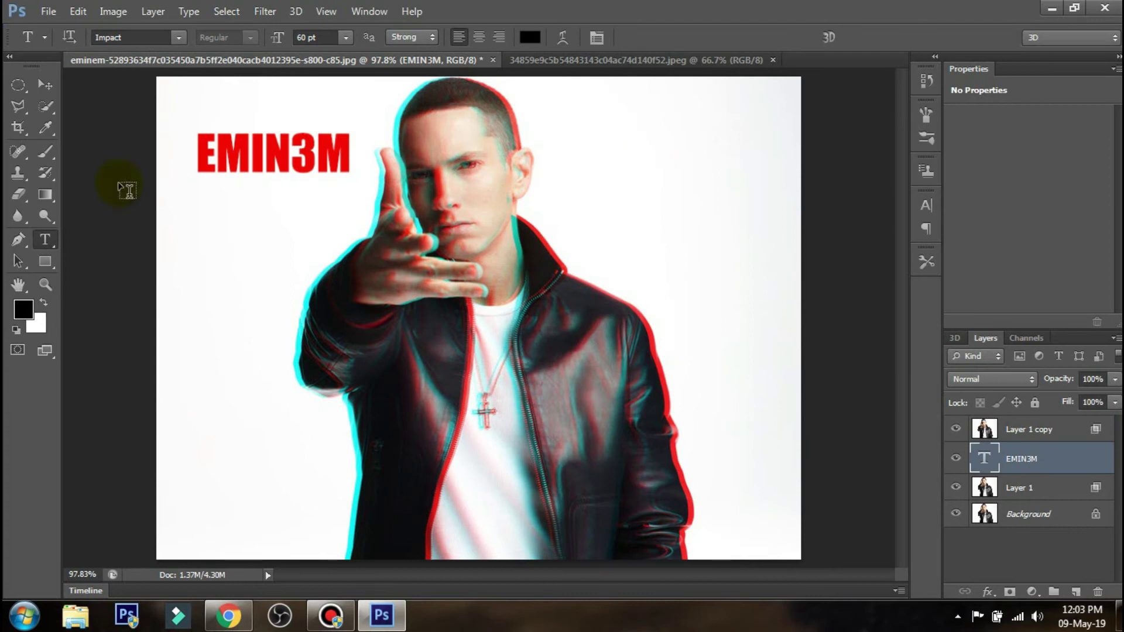
click(494, 60)
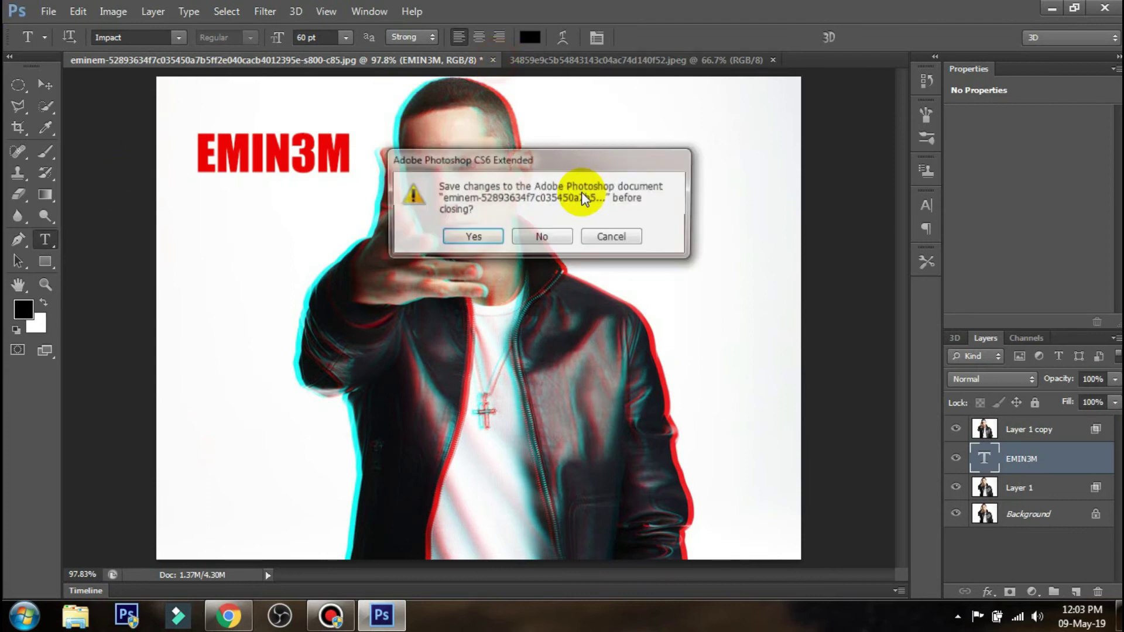
click(572, 233)
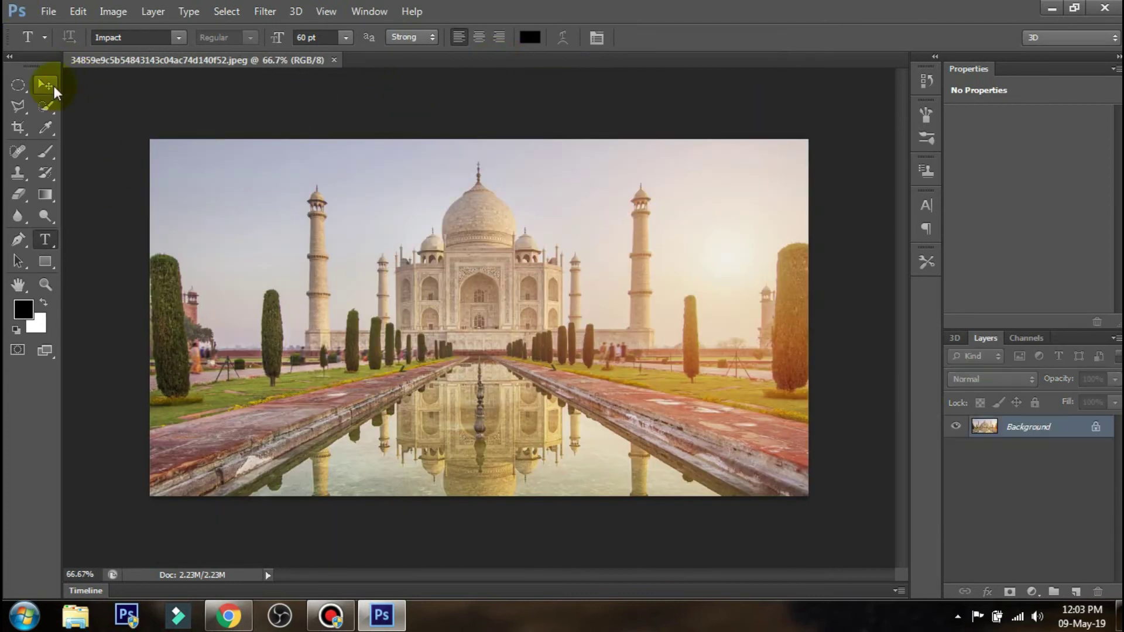
Step: Duplicate the Taj Mahal background to Layer 1, blend only green and blue, and hide Background
key(ctrl+0)
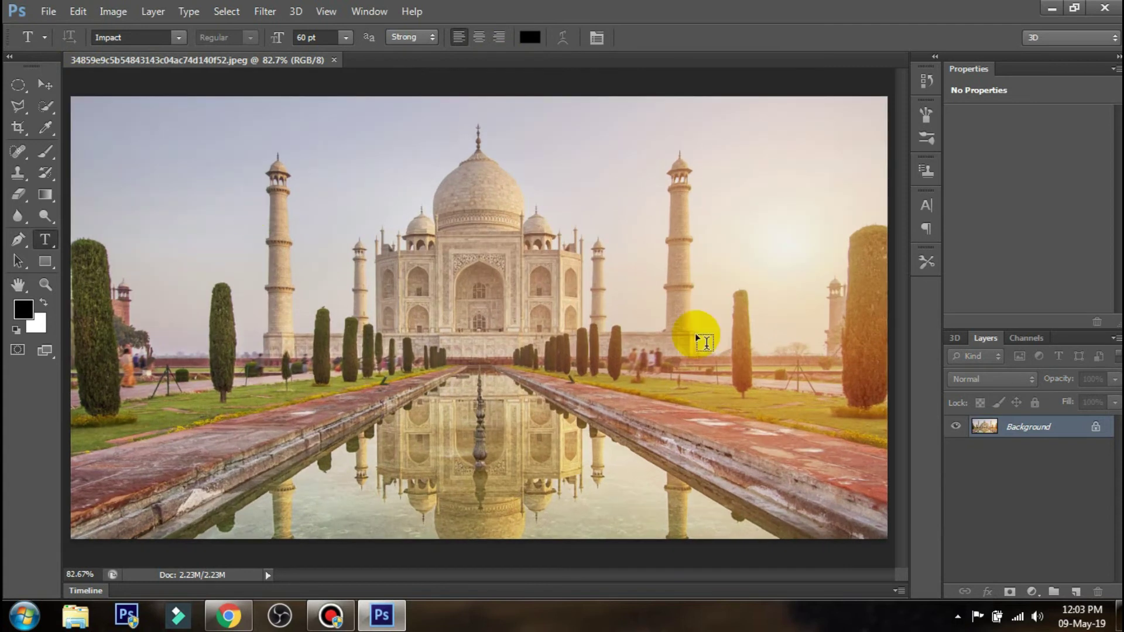
key(ctrl+j)
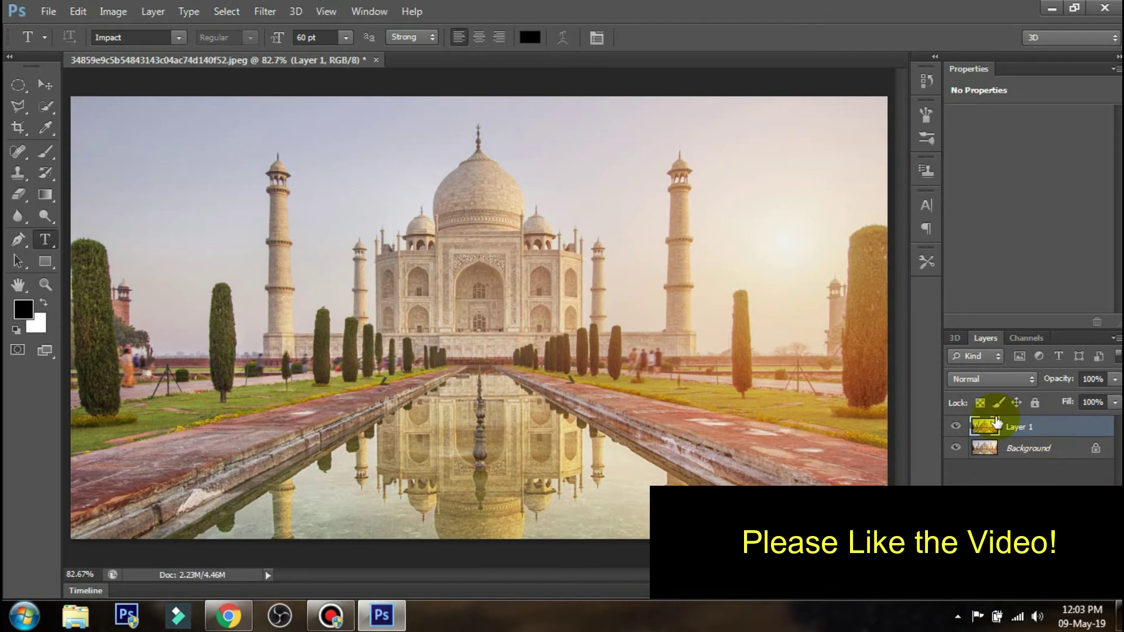
click(43, 87)
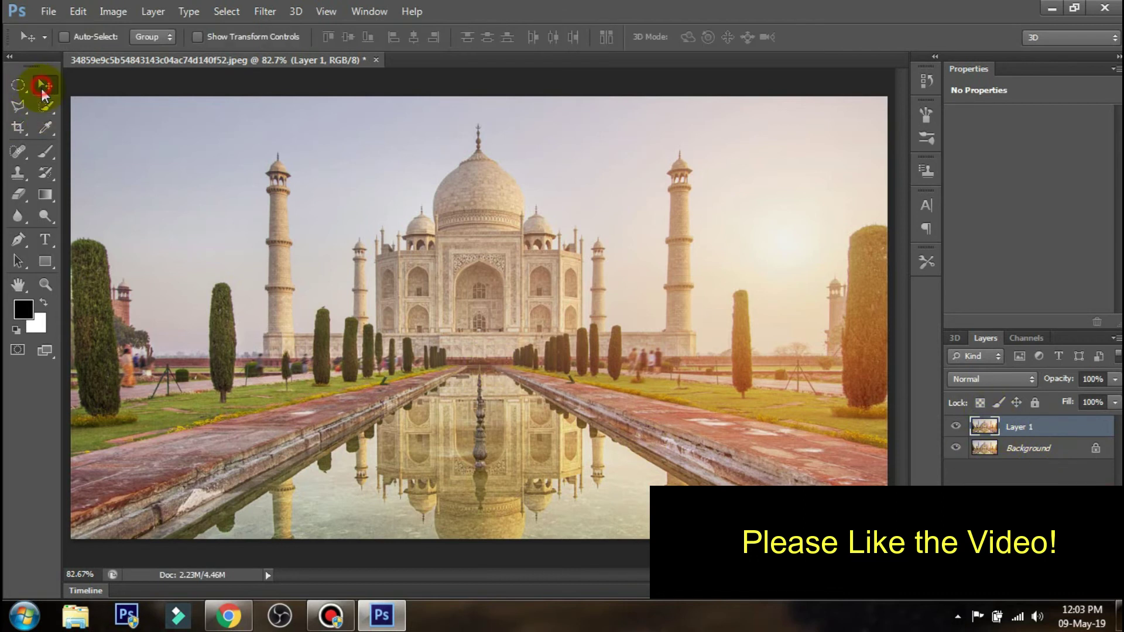
click(986, 592)
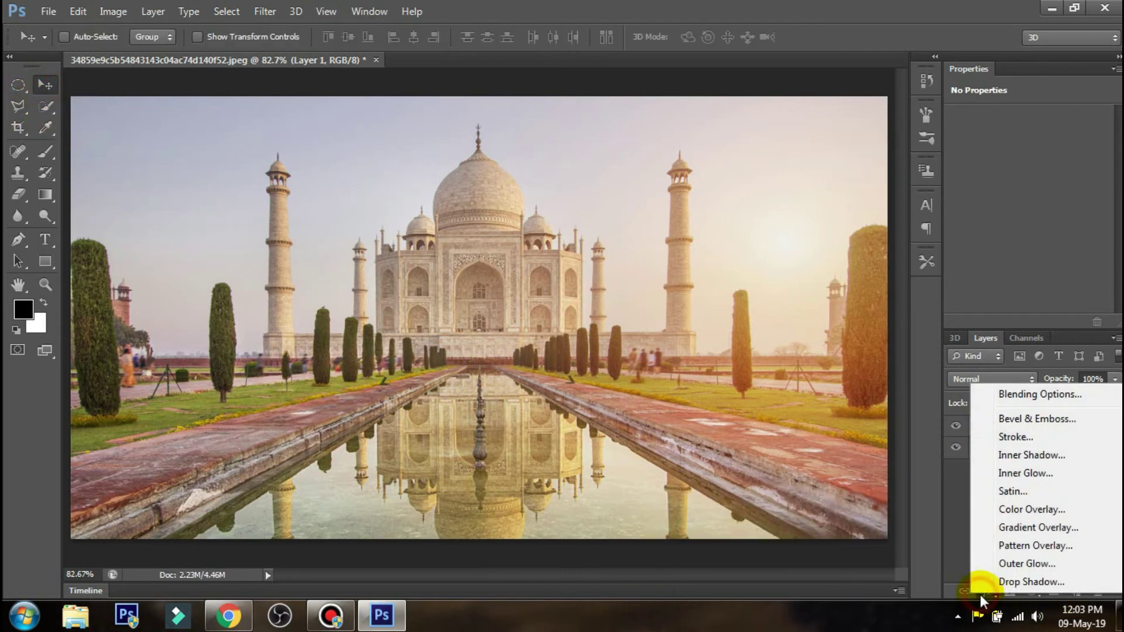
click(1037, 401)
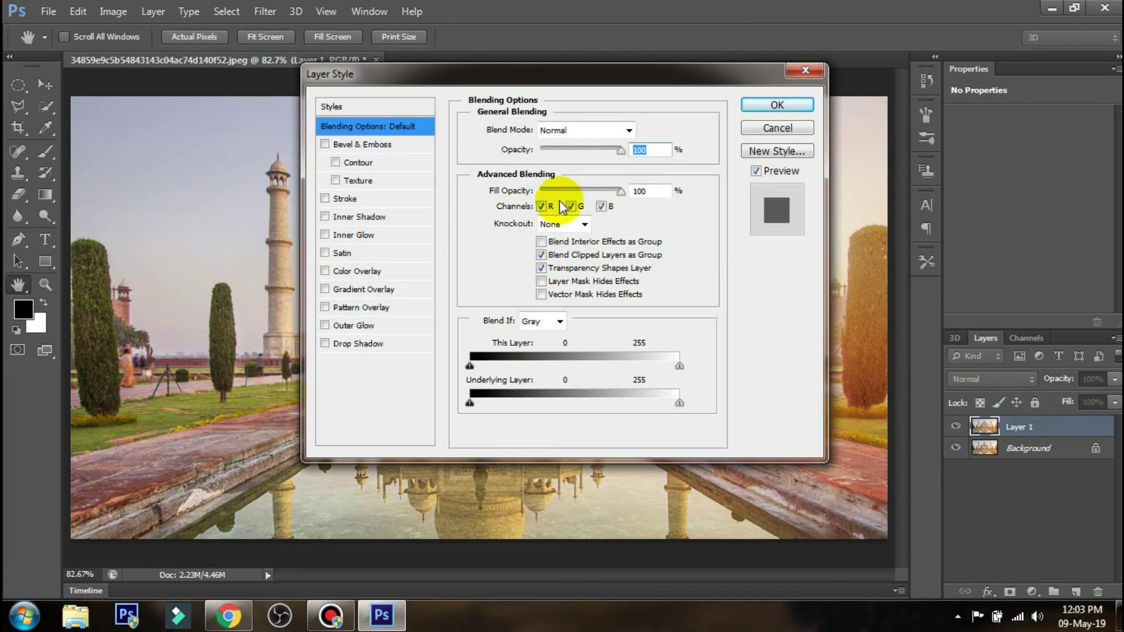
click(541, 206)
click(776, 103)
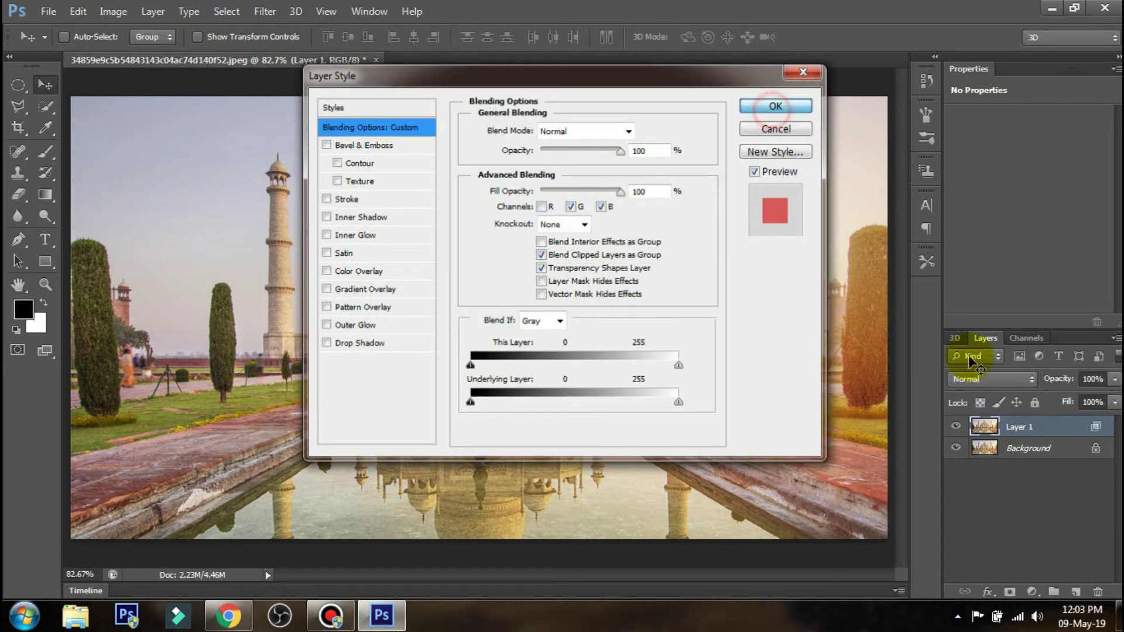
click(955, 449)
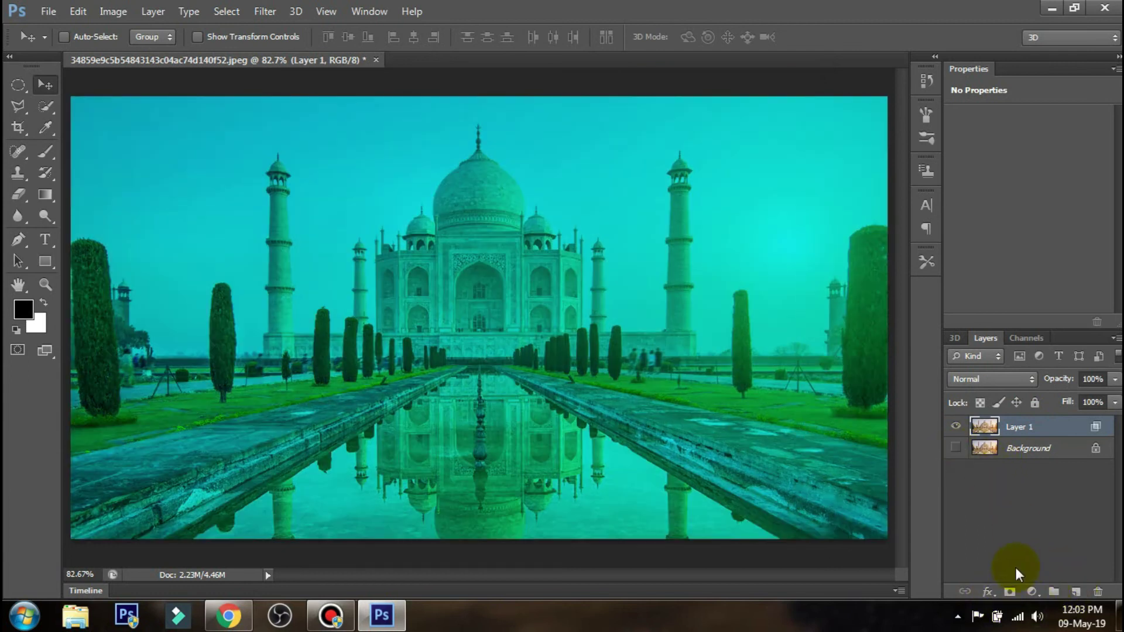
Step: Duplicate Layer 1 and restrict the copy's blending channels to red only
key(ctrl+j)
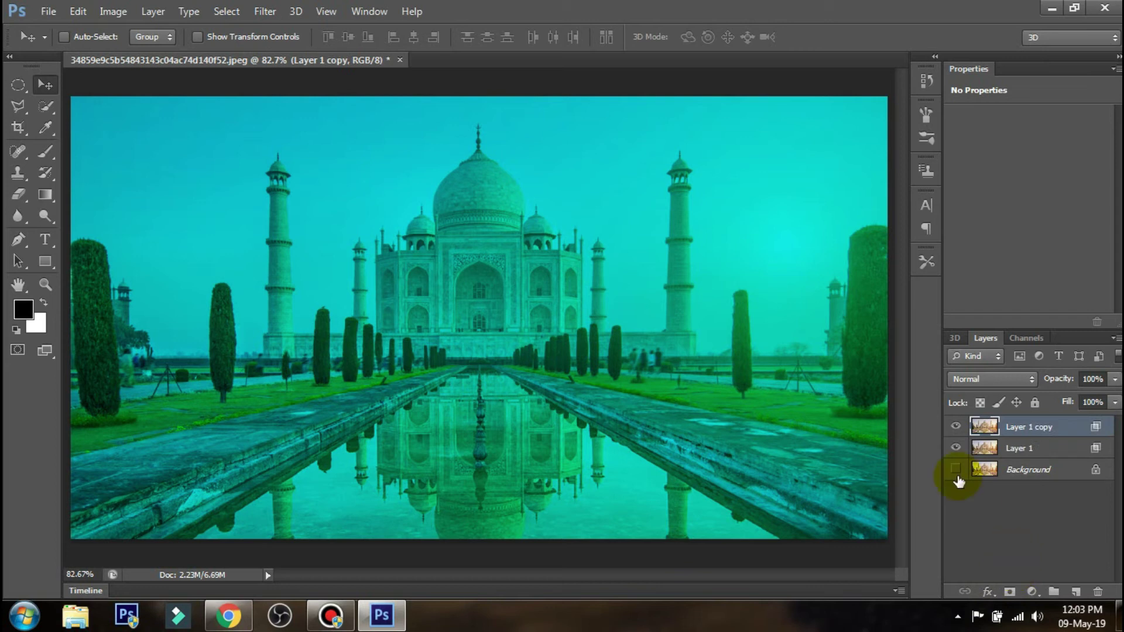
click(956, 448)
click(988, 592)
click(1051, 388)
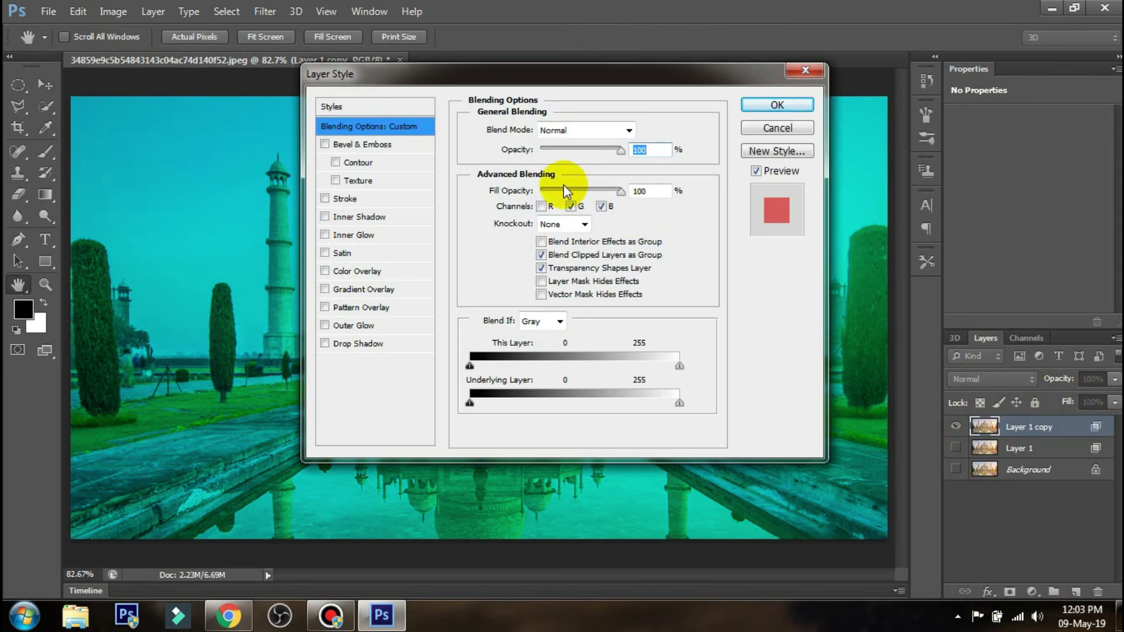
click(541, 206)
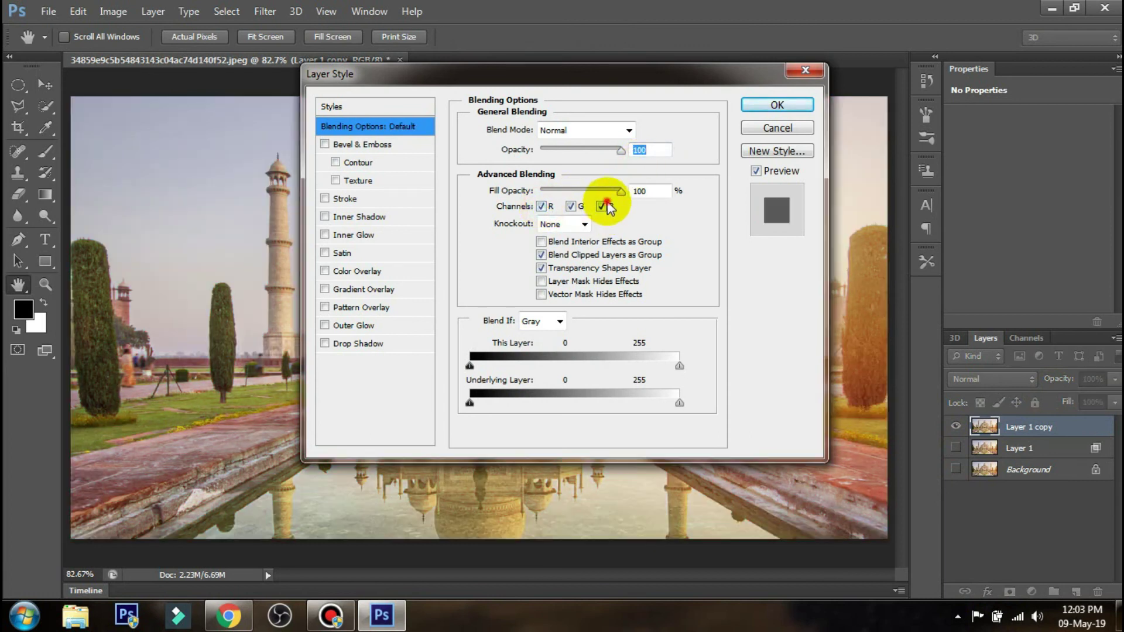
click(602, 206)
click(772, 104)
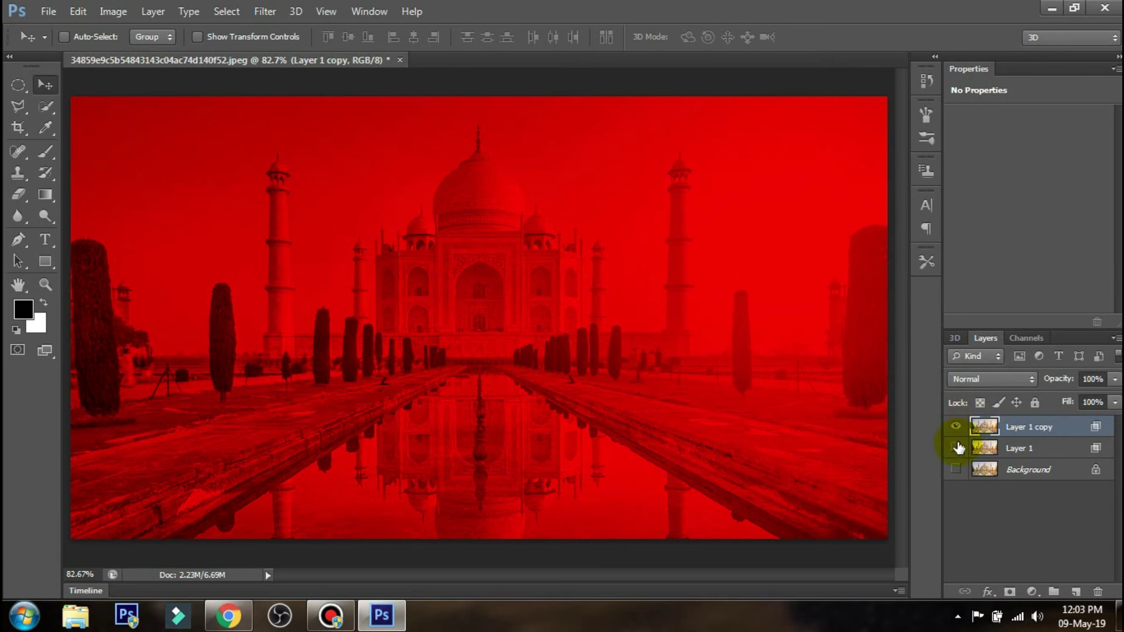
Step: Show Background, then nudge Layer 1 copy and Layer 1 sideways to create red-cyan fringes
click(956, 469)
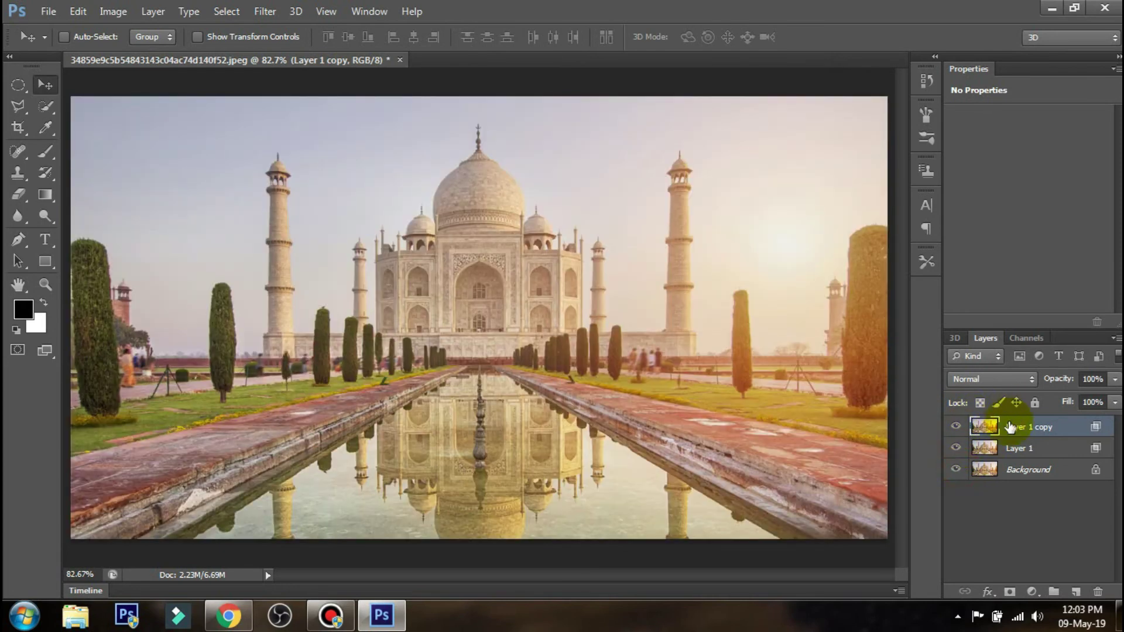
key(Right)
key(Right)
key(Right)
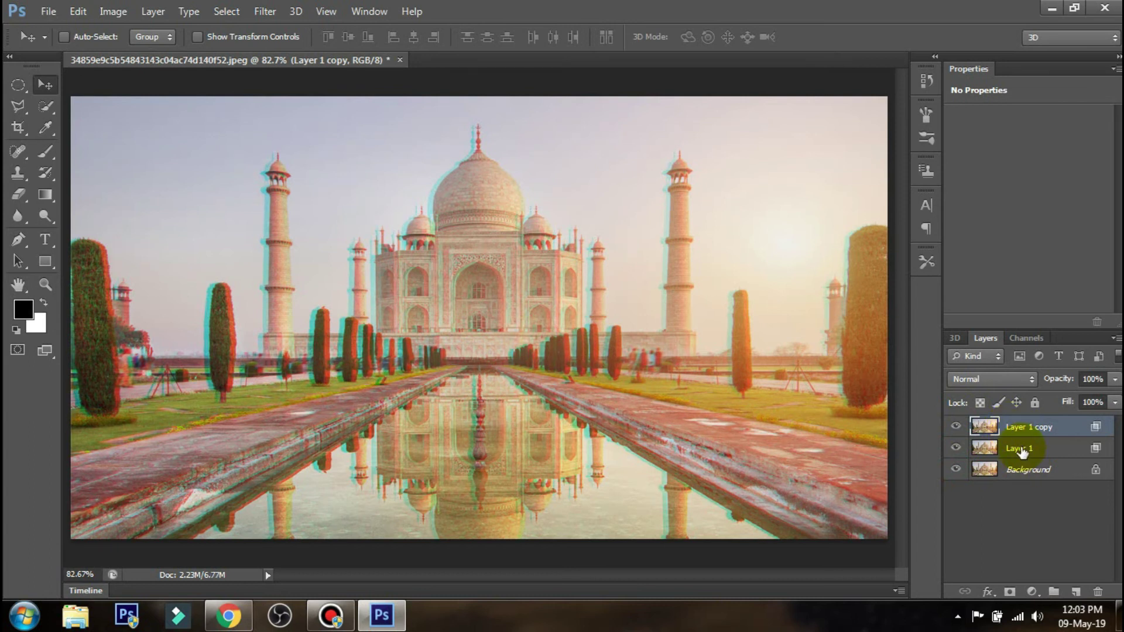
click(1019, 448)
key(Right)
key(Right)
key(Right)
key(Right)
key(Right)
key(Right)
key(Right)
key(Left)
key(Left)
key(Left)
key(Left)
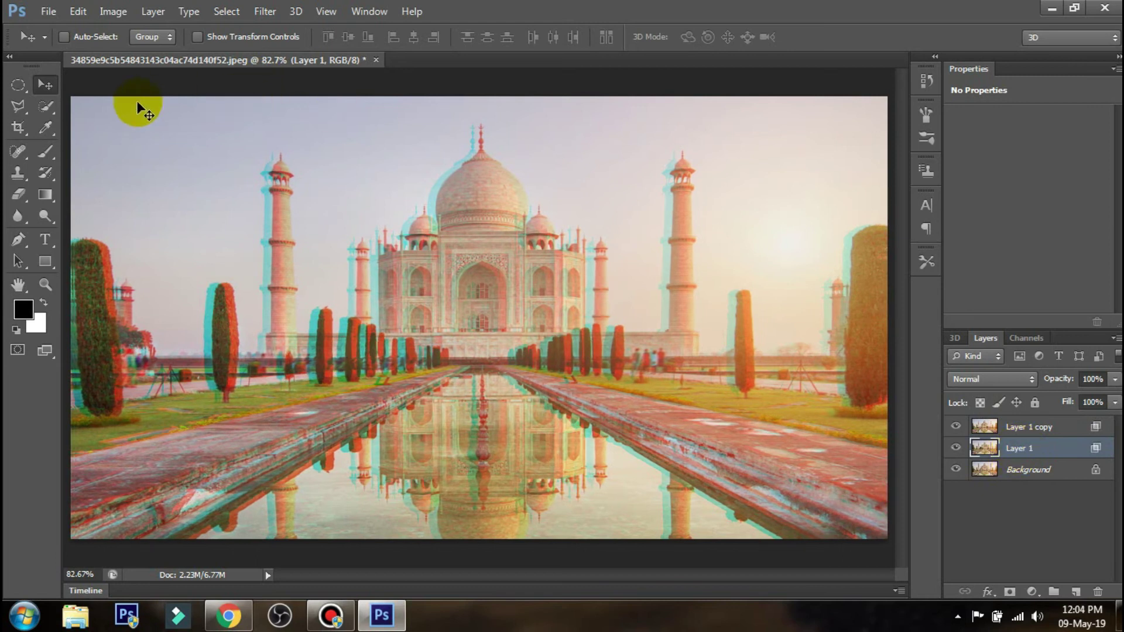
Step: Add a red Impact 'TAJ MAHAL' title centred below the dome and commit it
key(t)
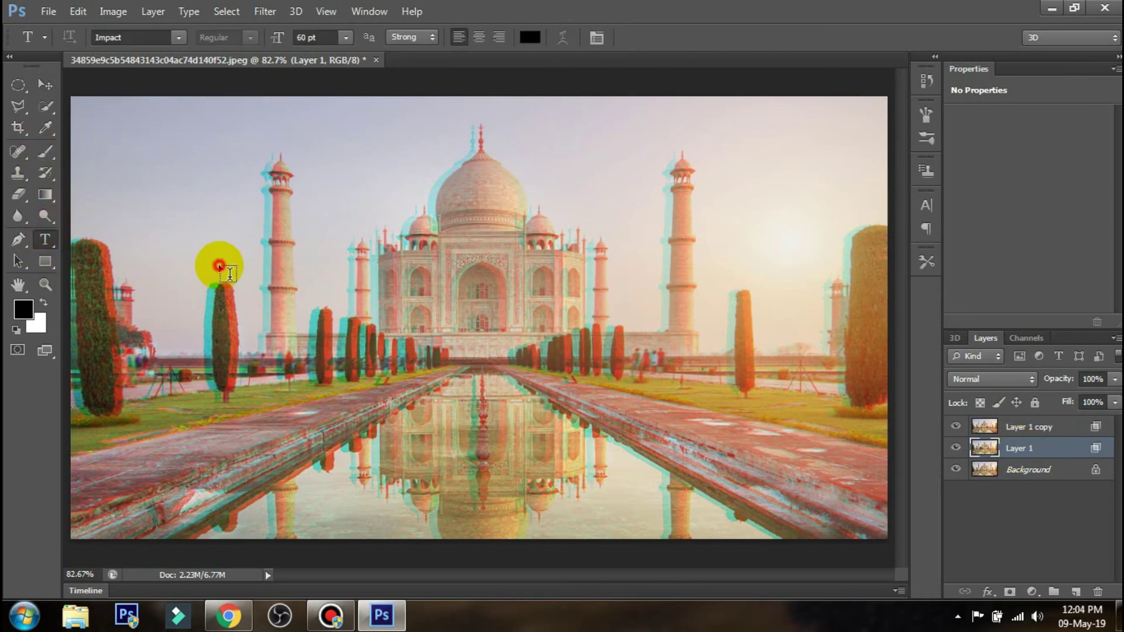
click(218, 264)
text(T)
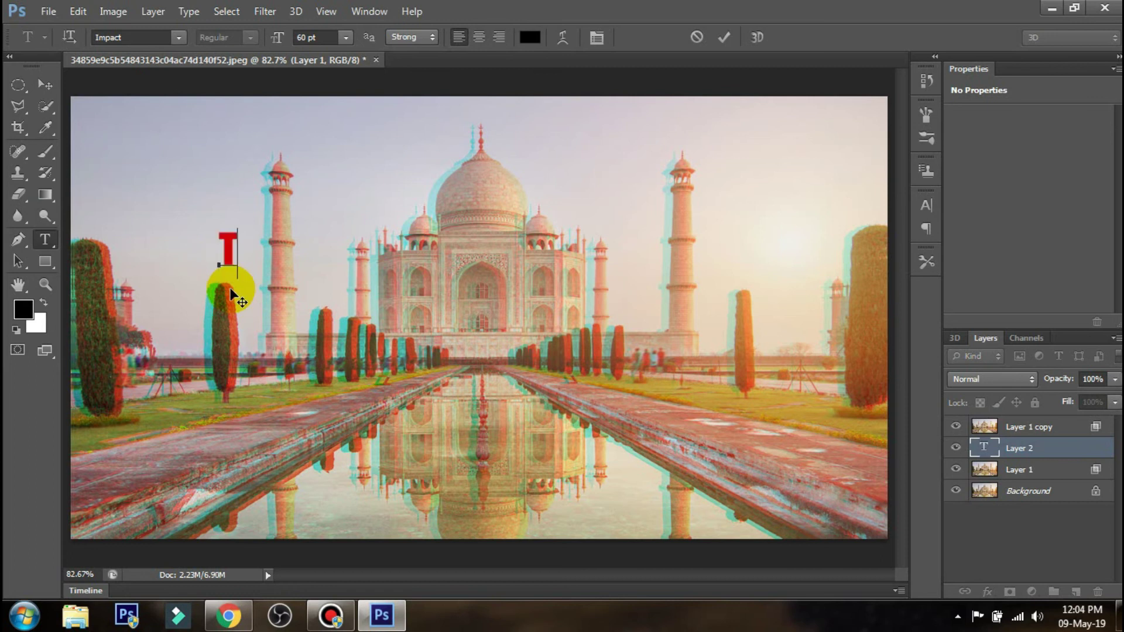
text(AJ MAHAL)
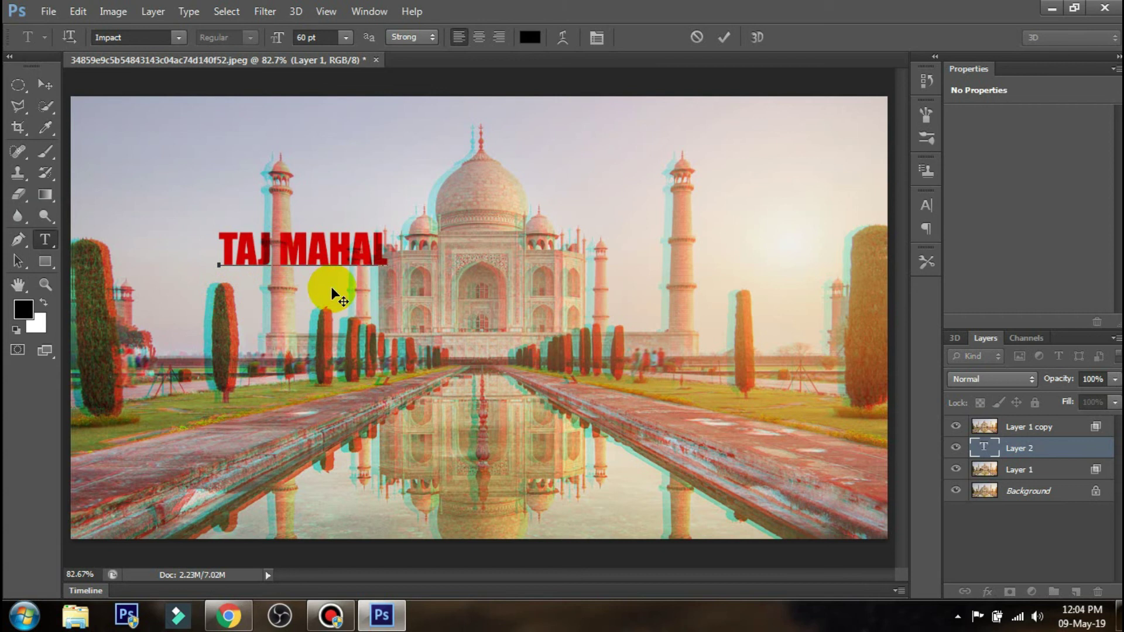
mouse_move(332, 291)
mouse_down()
mouse_move(501, 339)
mouse_move(508, 353)
mouse_up()
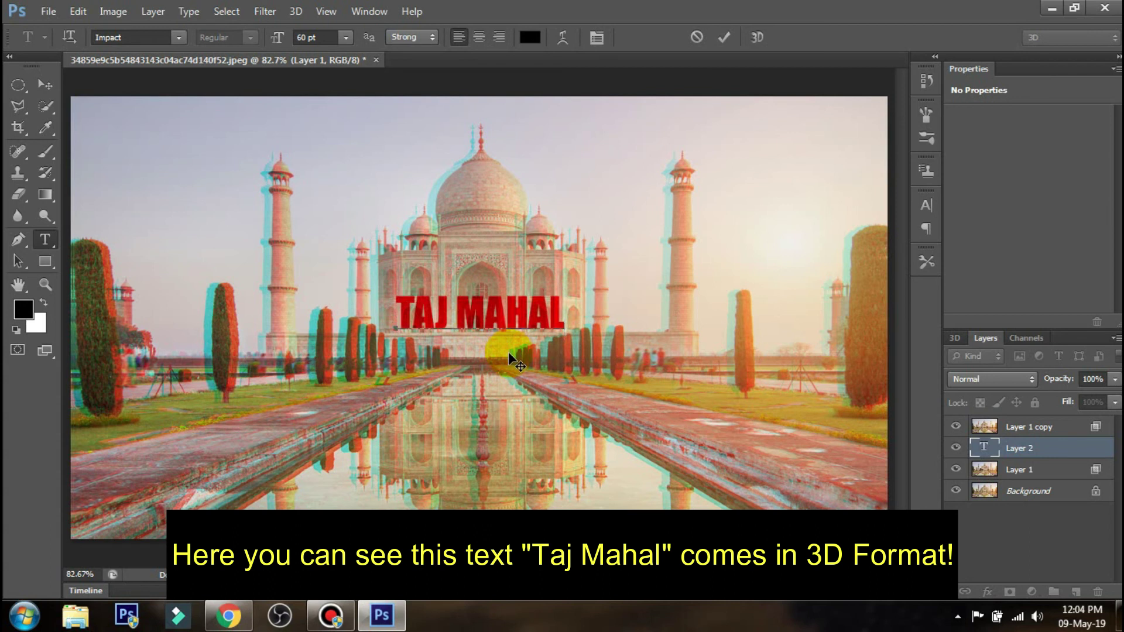
click(724, 38)
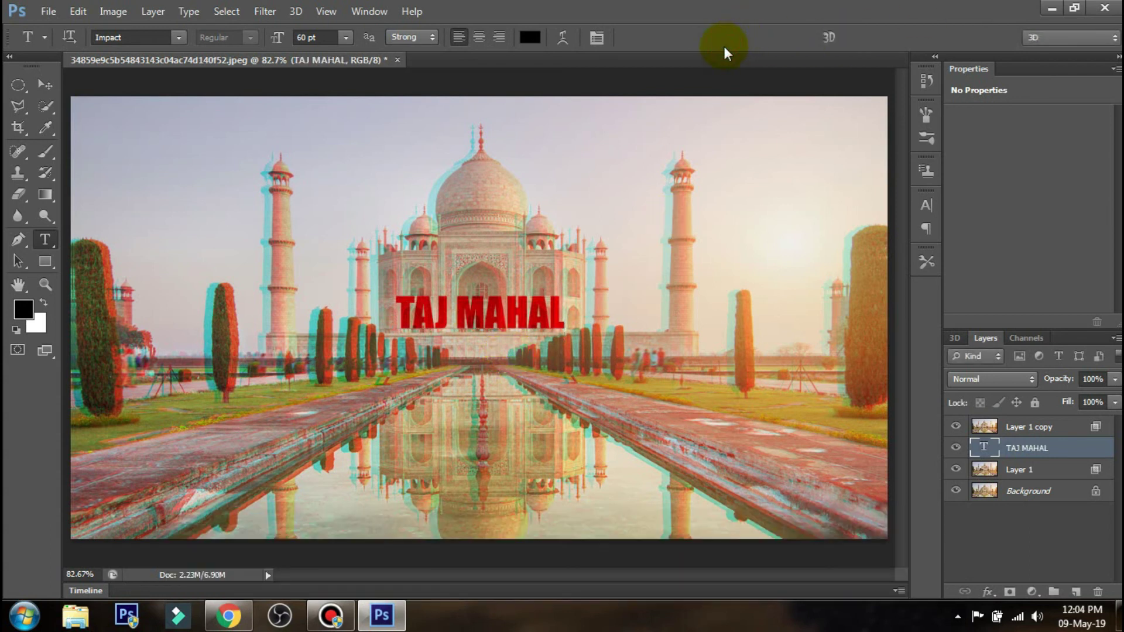
Step: Save a JPEG copy named 'taj mahal 3d' to the Desktop at quality 12
click(45, 85)
key(ctrl+shift+s)
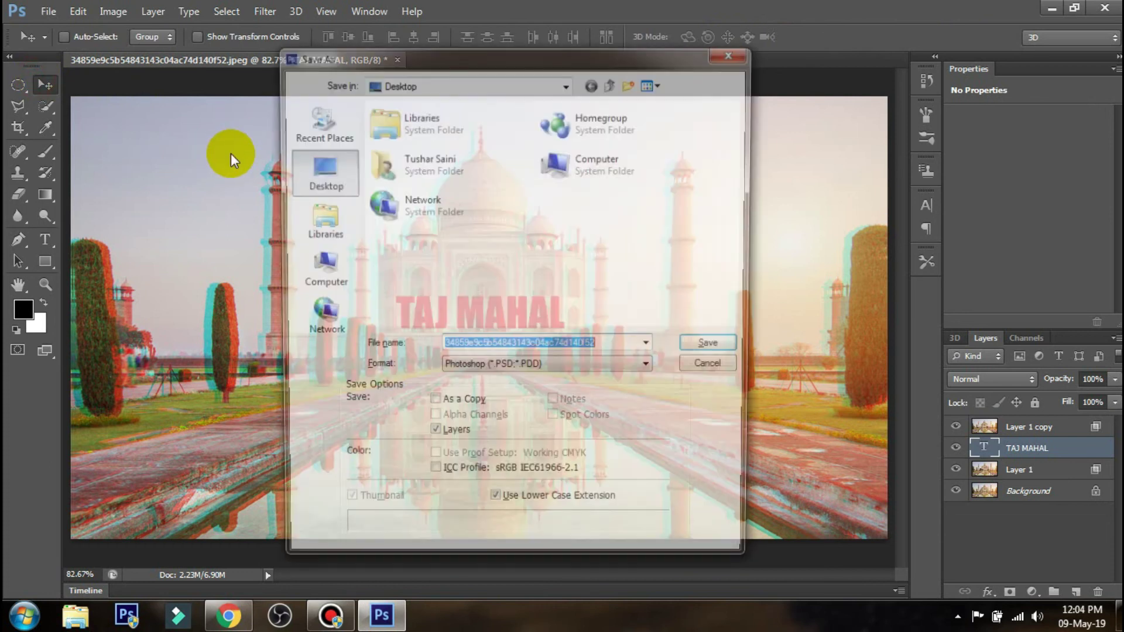
click(515, 370)
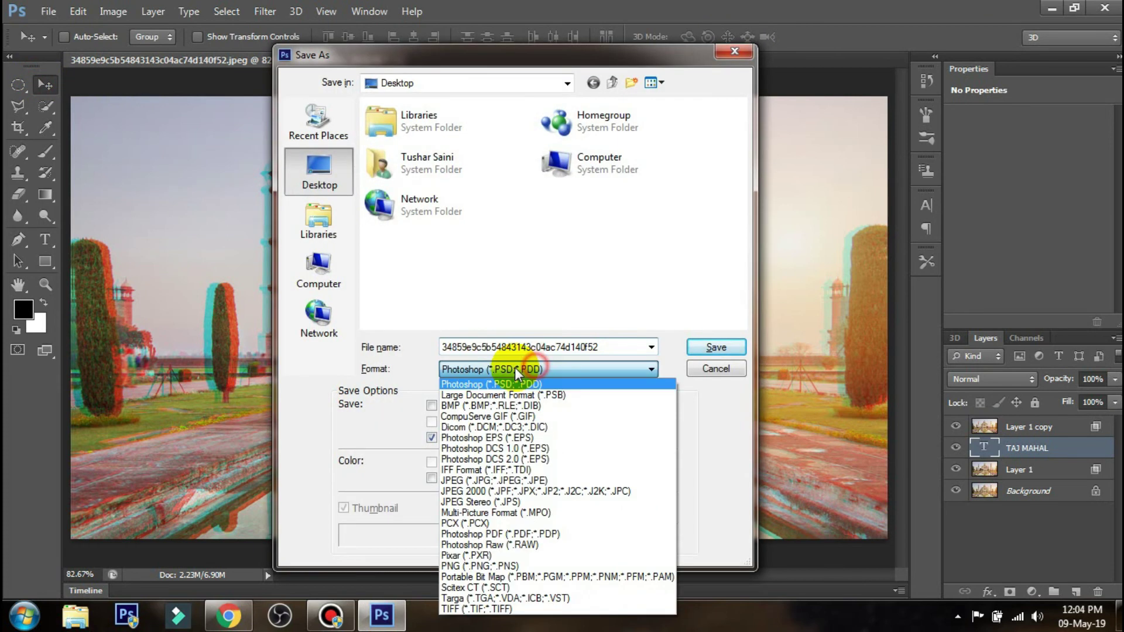
click(480, 480)
text(ta)
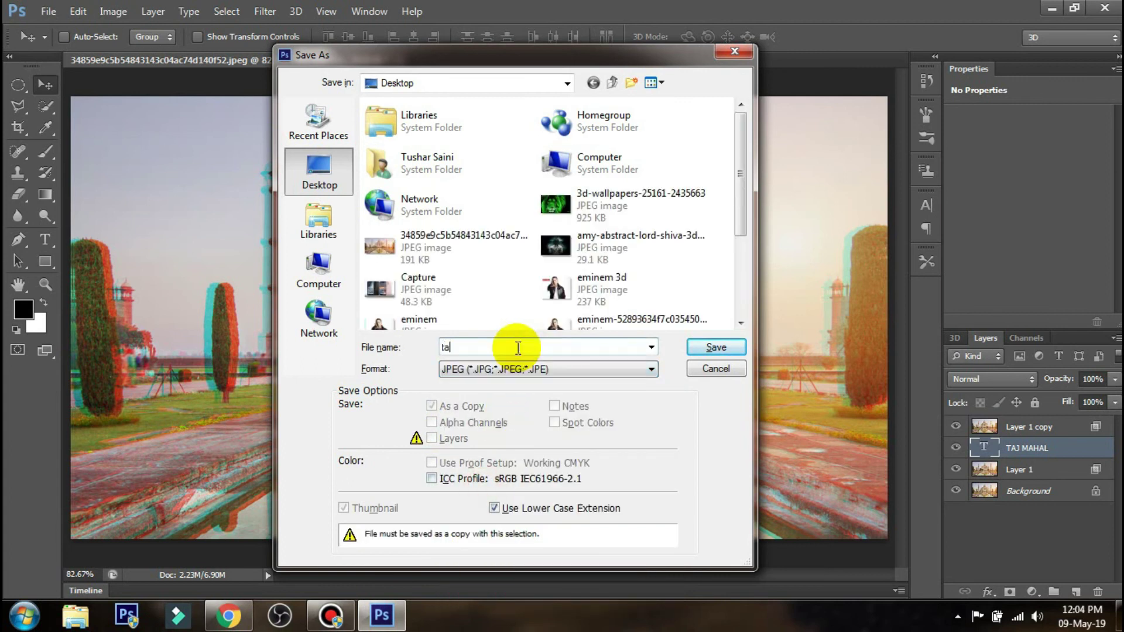
text(j mahal 3d)
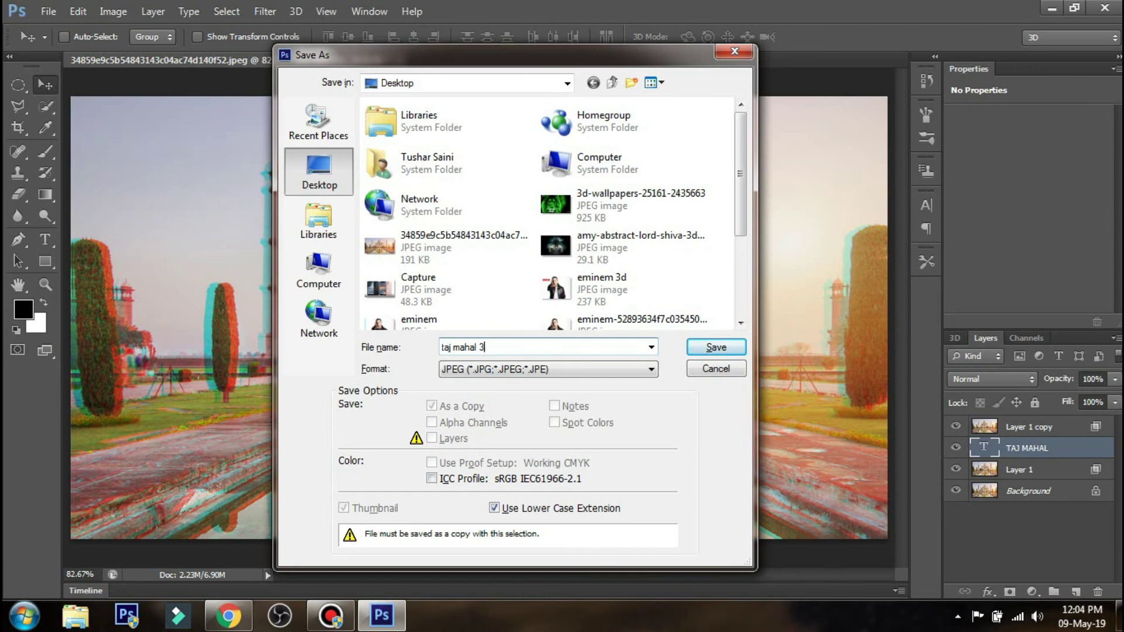
click(716, 347)
drag(552, 228, 641, 237)
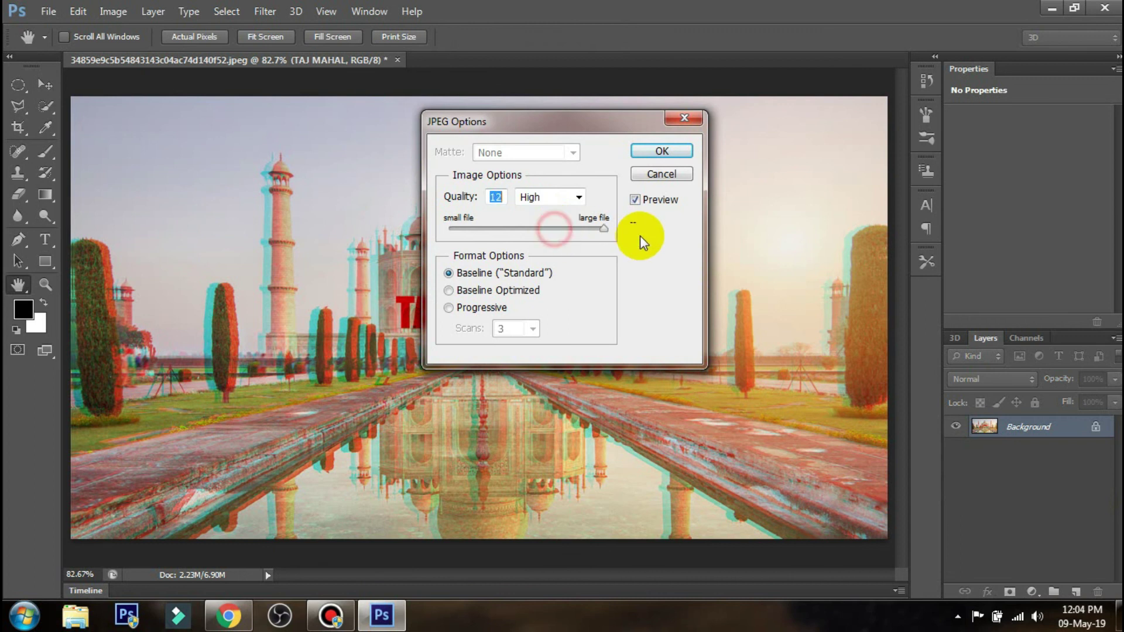
click(650, 151)
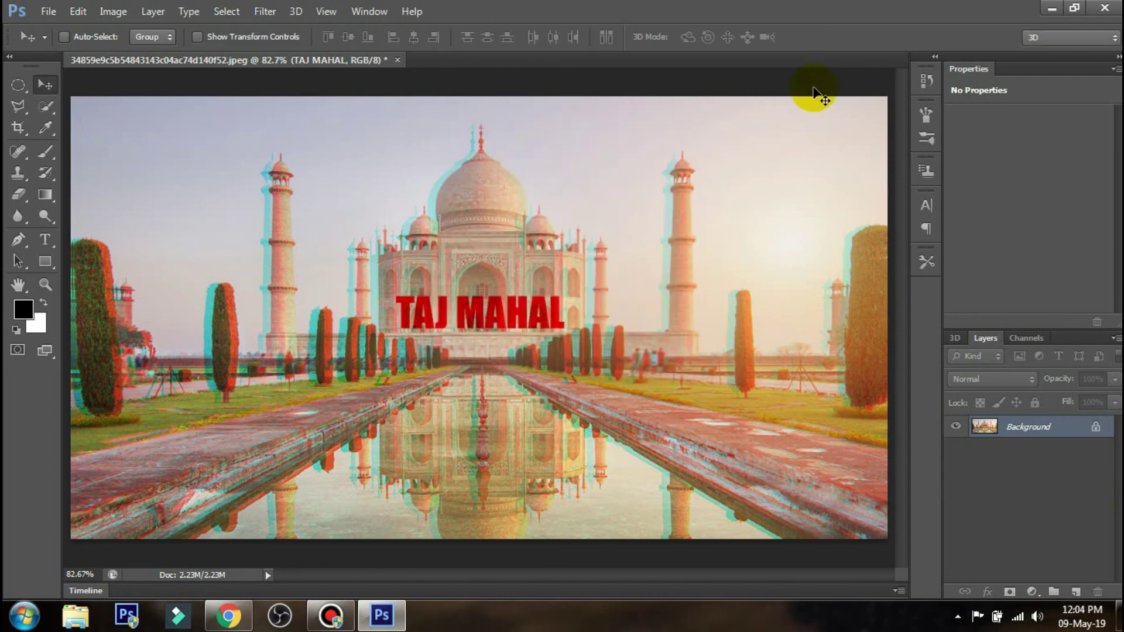
Step: Minimize Photoshop and refresh the desktop to look for the new file
click(1052, 8)
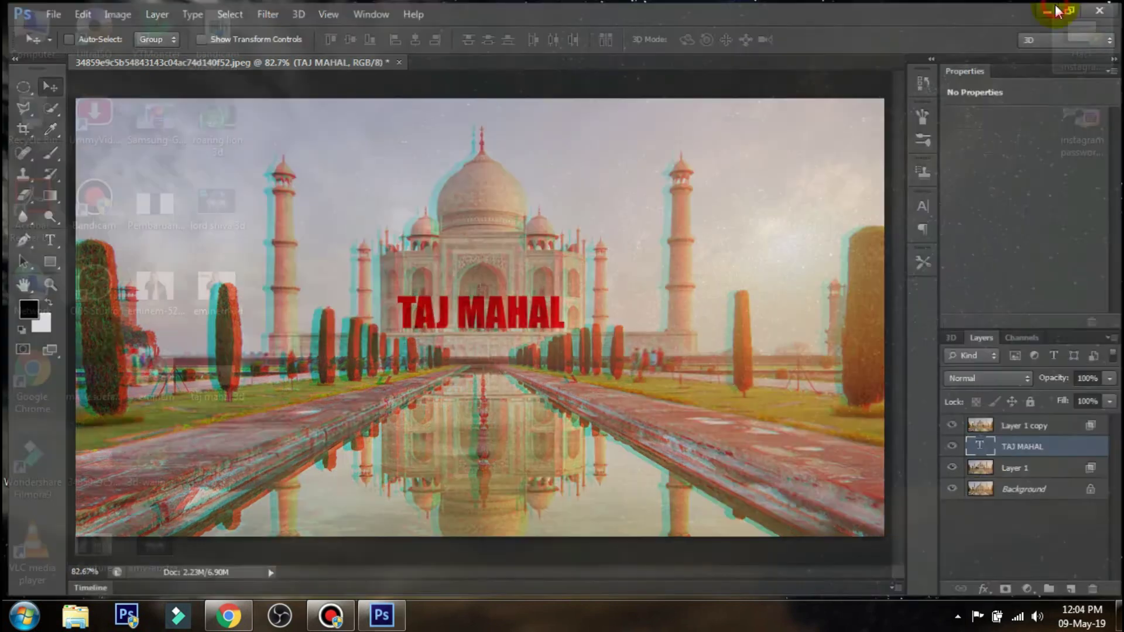
right_click(461, 235)
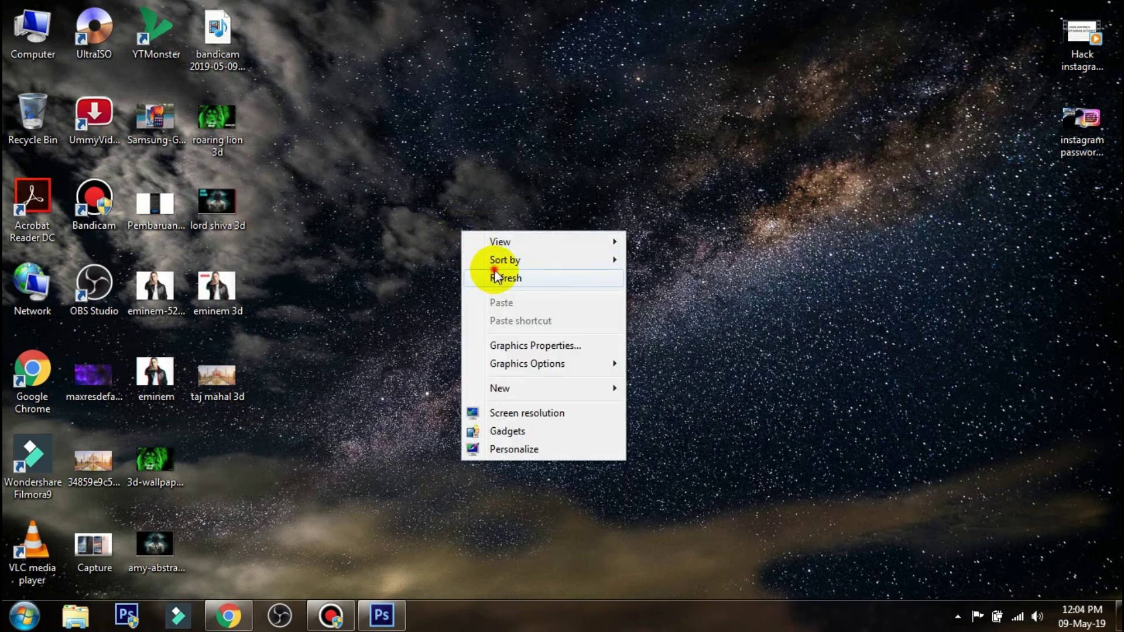
click(501, 275)
click(210, 137)
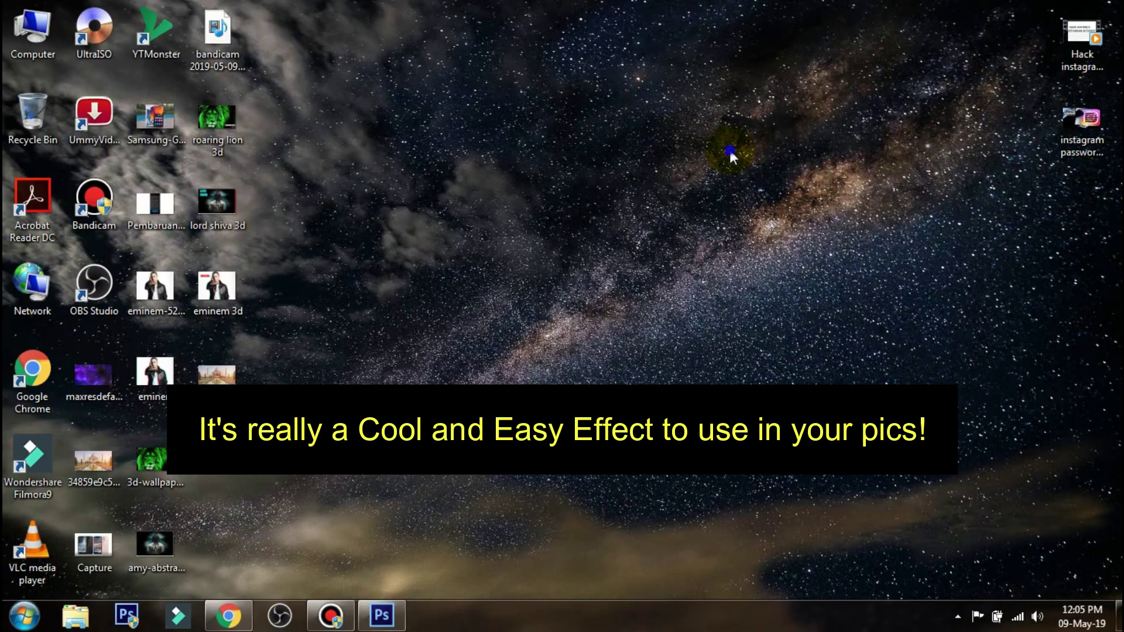
Step: Refresh the desktop repeatedly until the 'taj mahal 3d' file appears among the icons
right_click(730, 154)
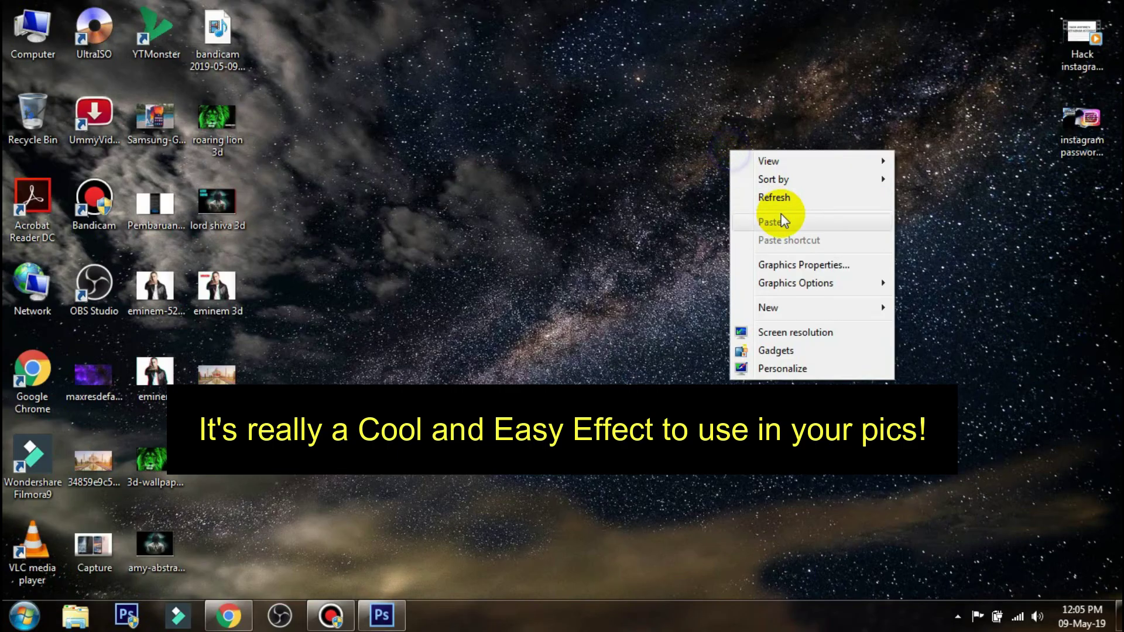
click(768, 202)
right_click(769, 207)
click(779, 246)
right_click(771, 202)
click(834, 246)
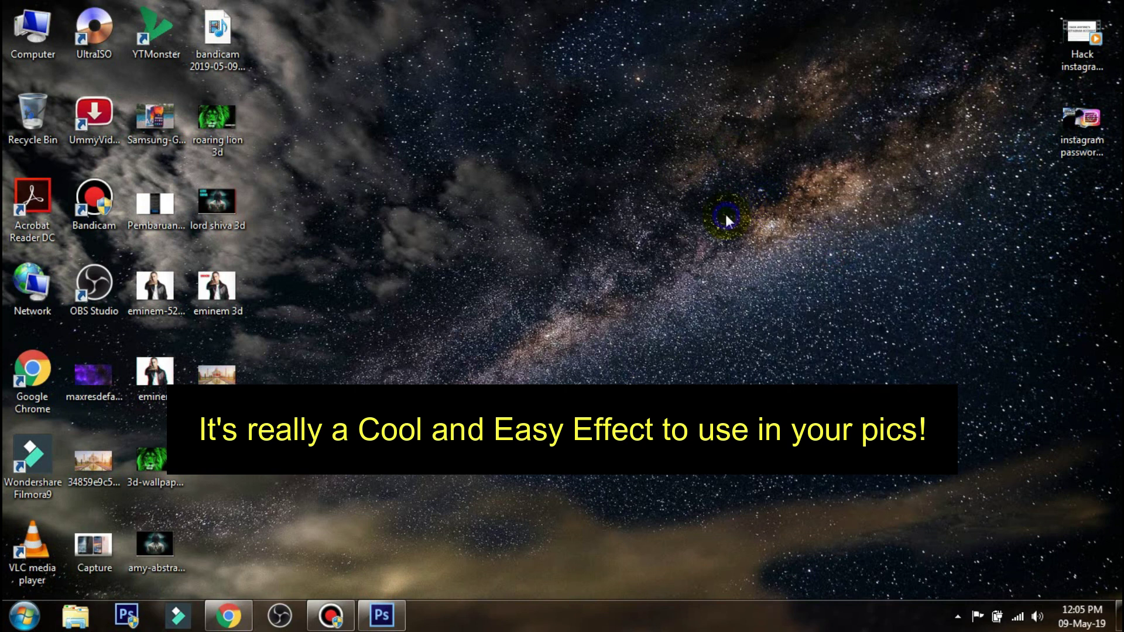
right_click(727, 216)
click(769, 267)
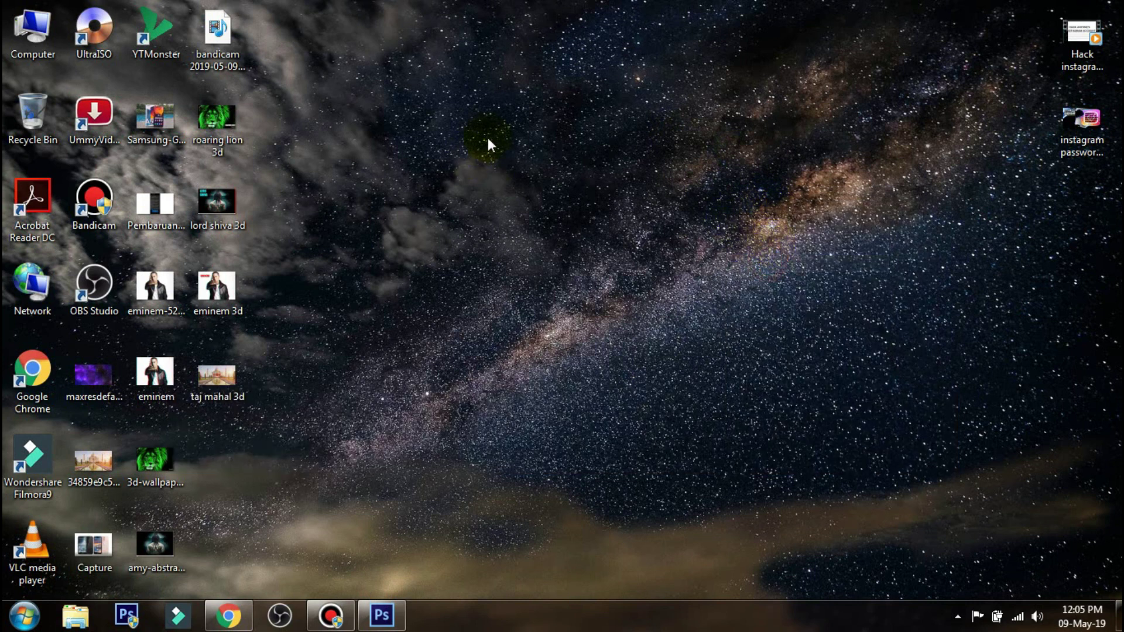
Step: Restore Photoshop, quit it without saving the Taj Mahal document, and refresh the desktop
click(381, 615)
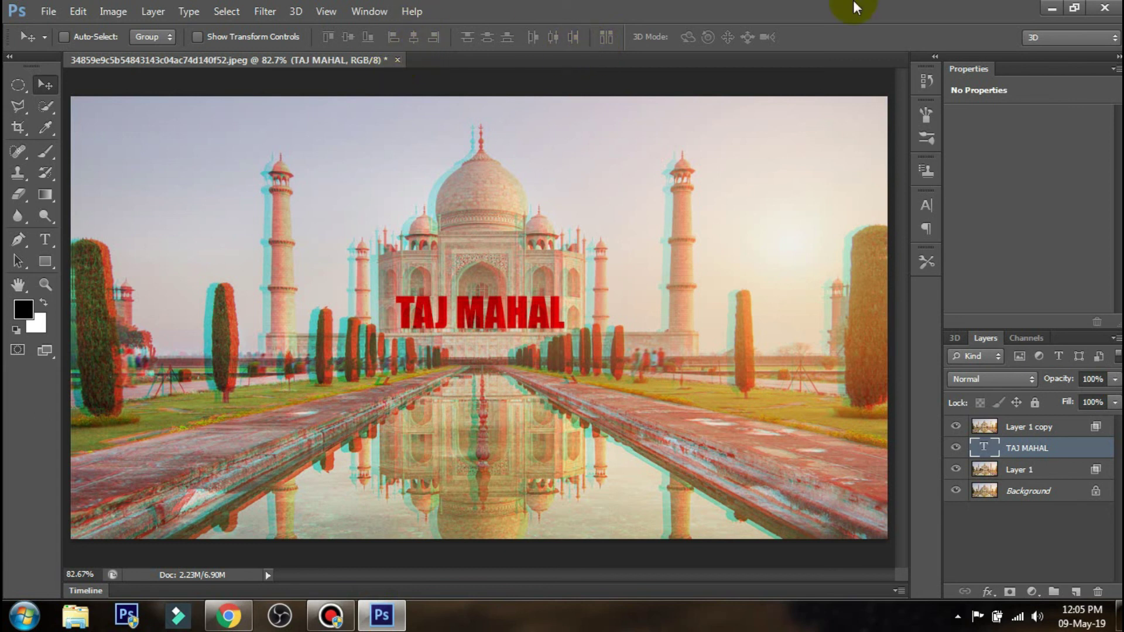
key(ctrl+q)
click(544, 237)
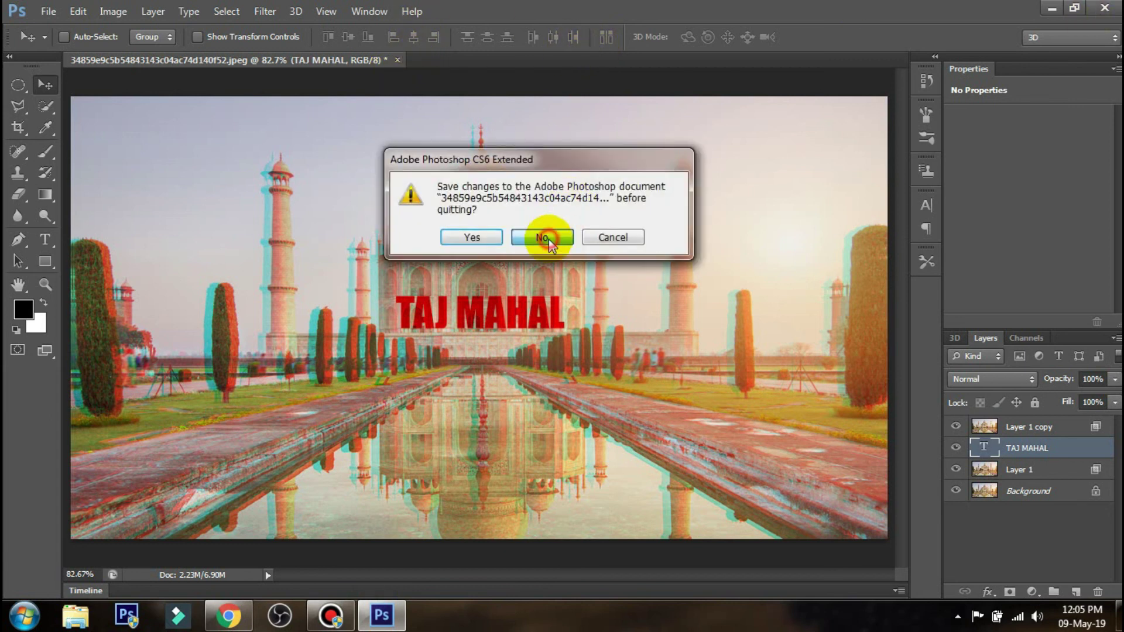
right_click(691, 389)
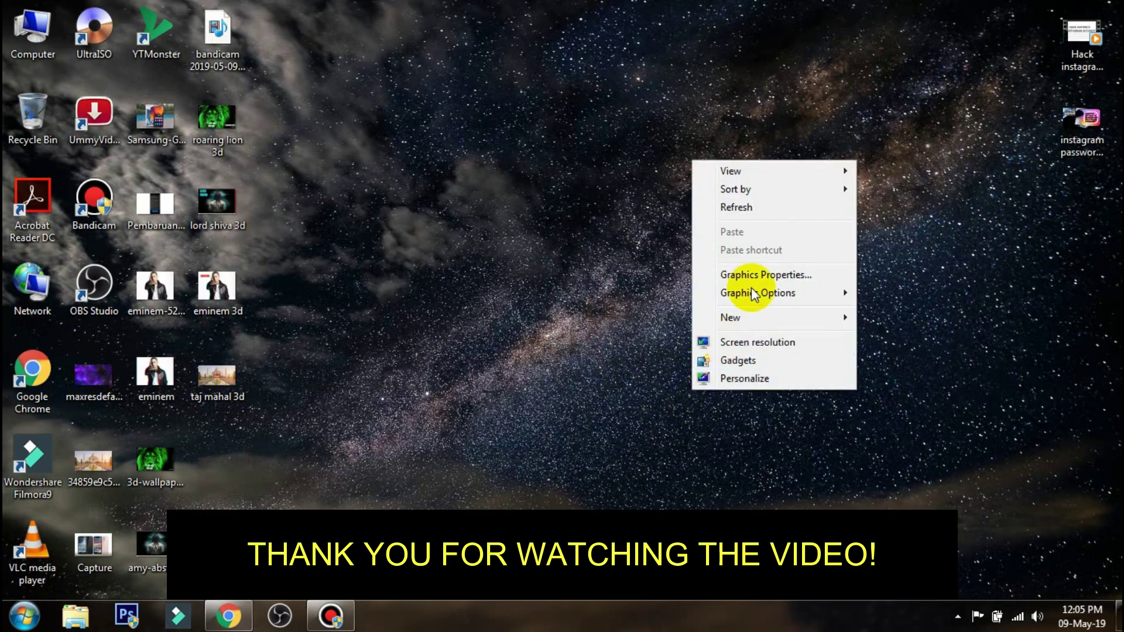
click(783, 205)
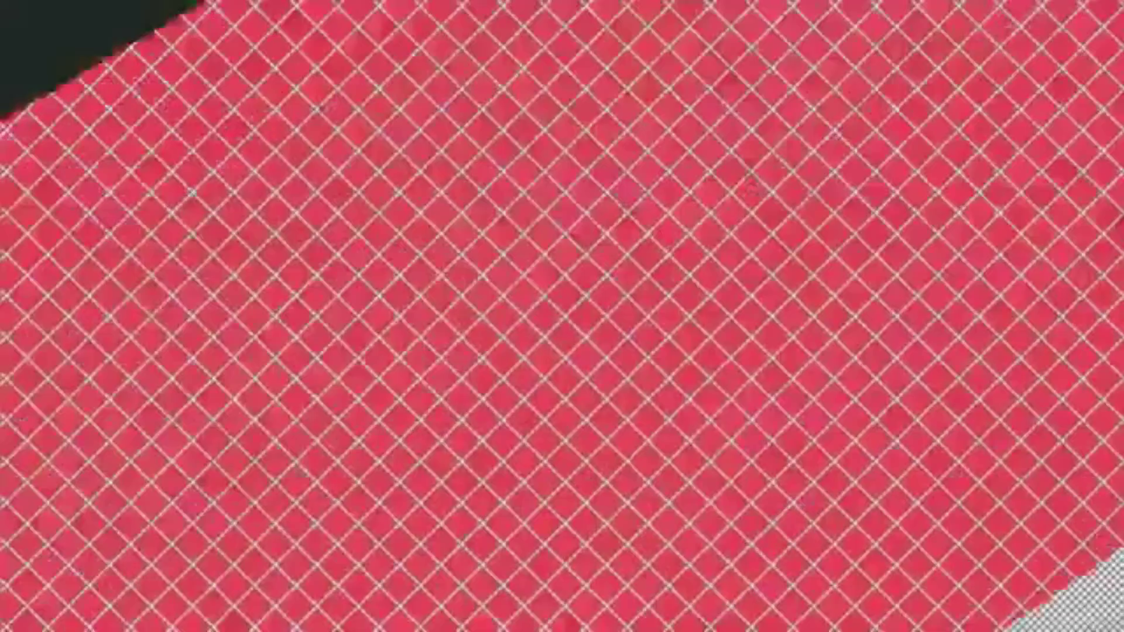